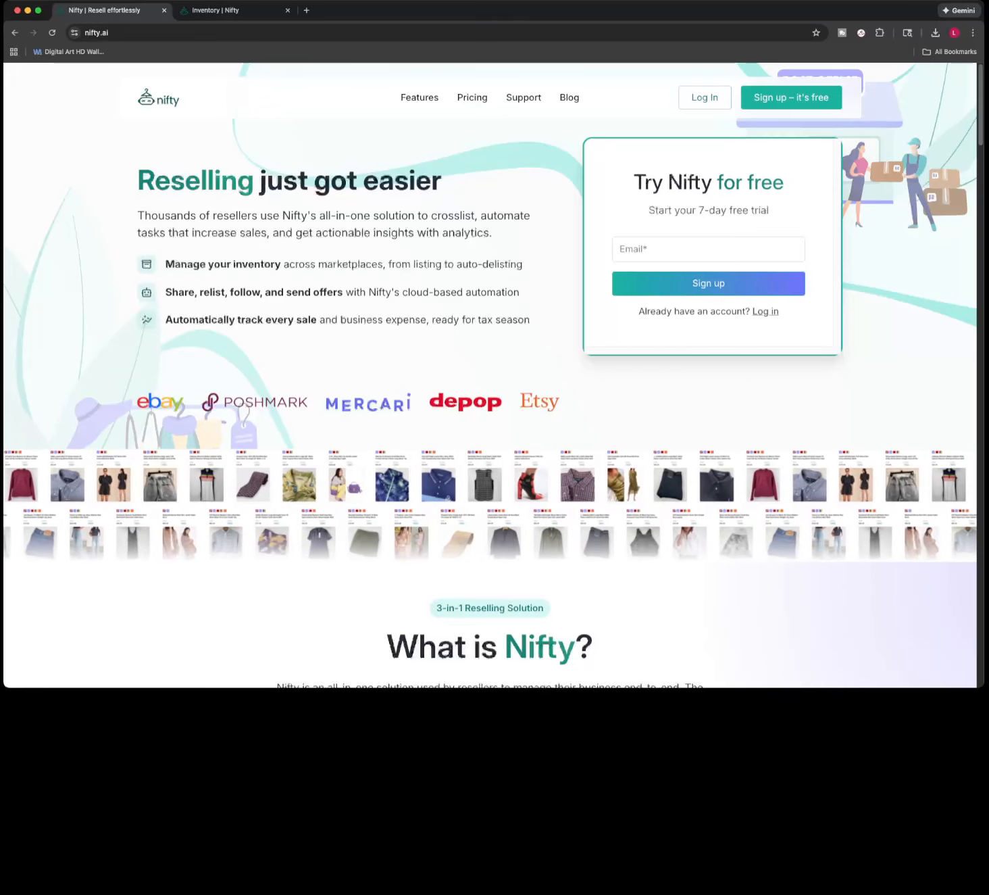
Start adding a new inventory item in Nifty and deselect Poshmark, Mercari and Etsy, keeping only eBay and Depop as marketplaces
click(223, 11)
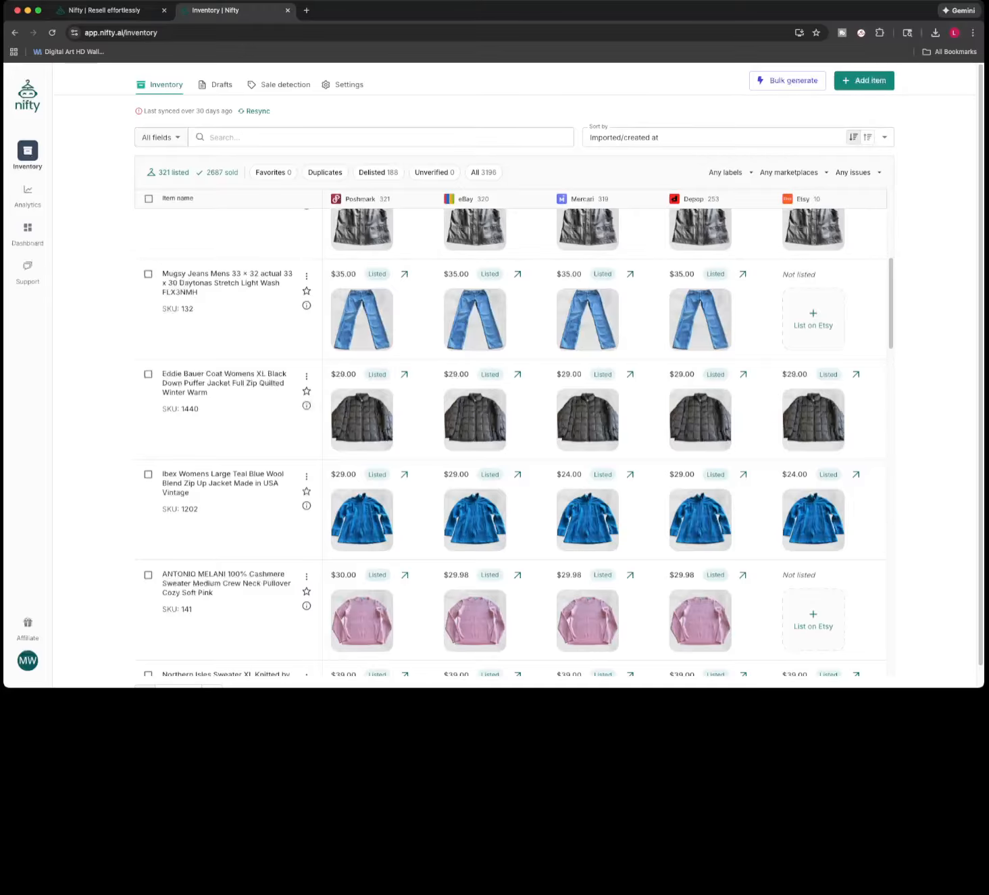
click(865, 81)
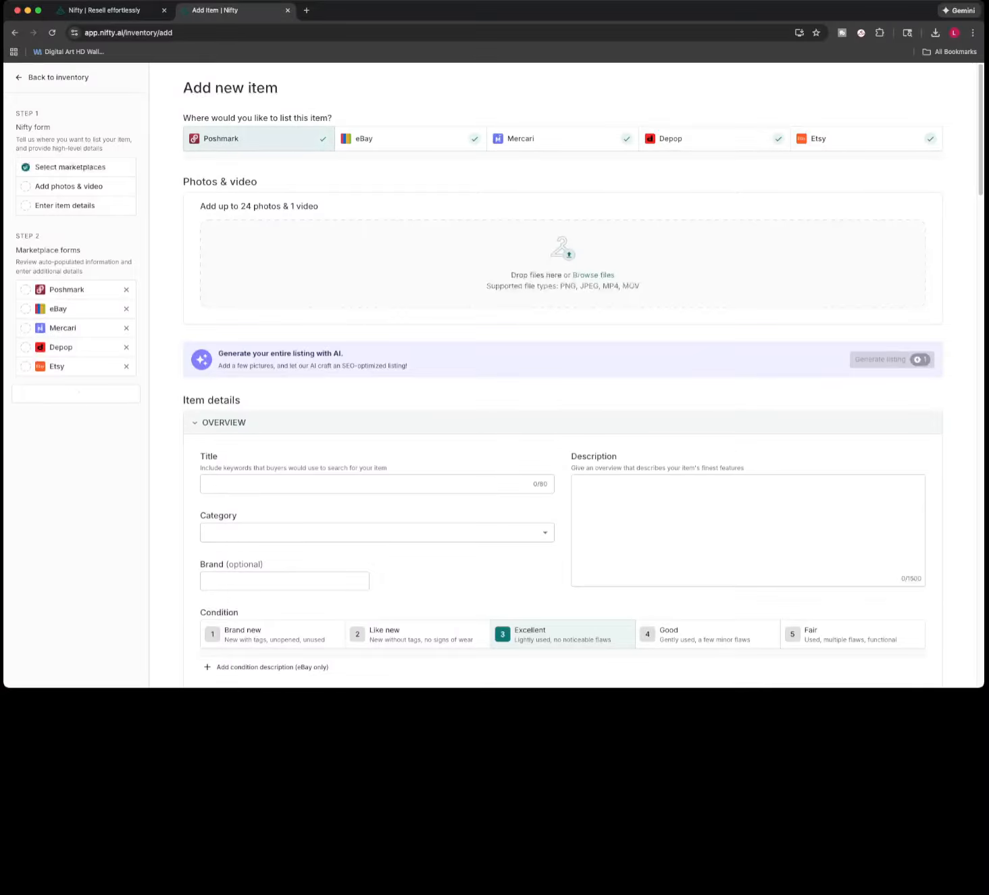
click(322, 138)
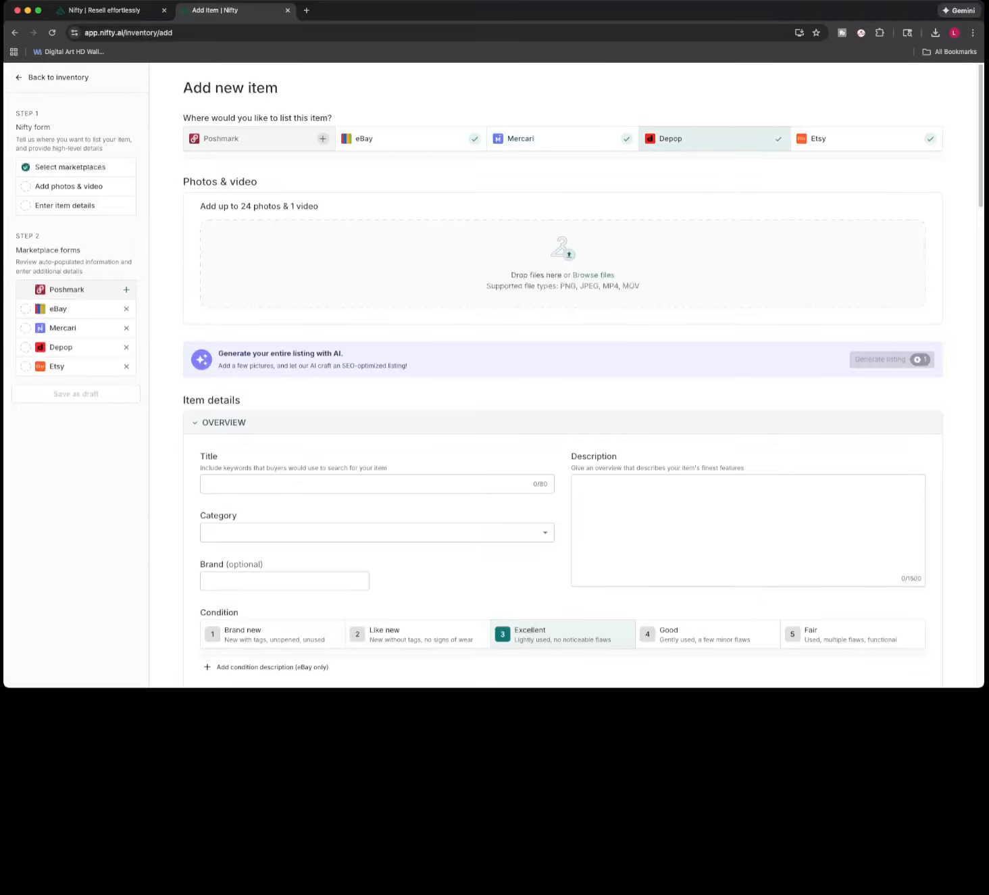
click(626, 139)
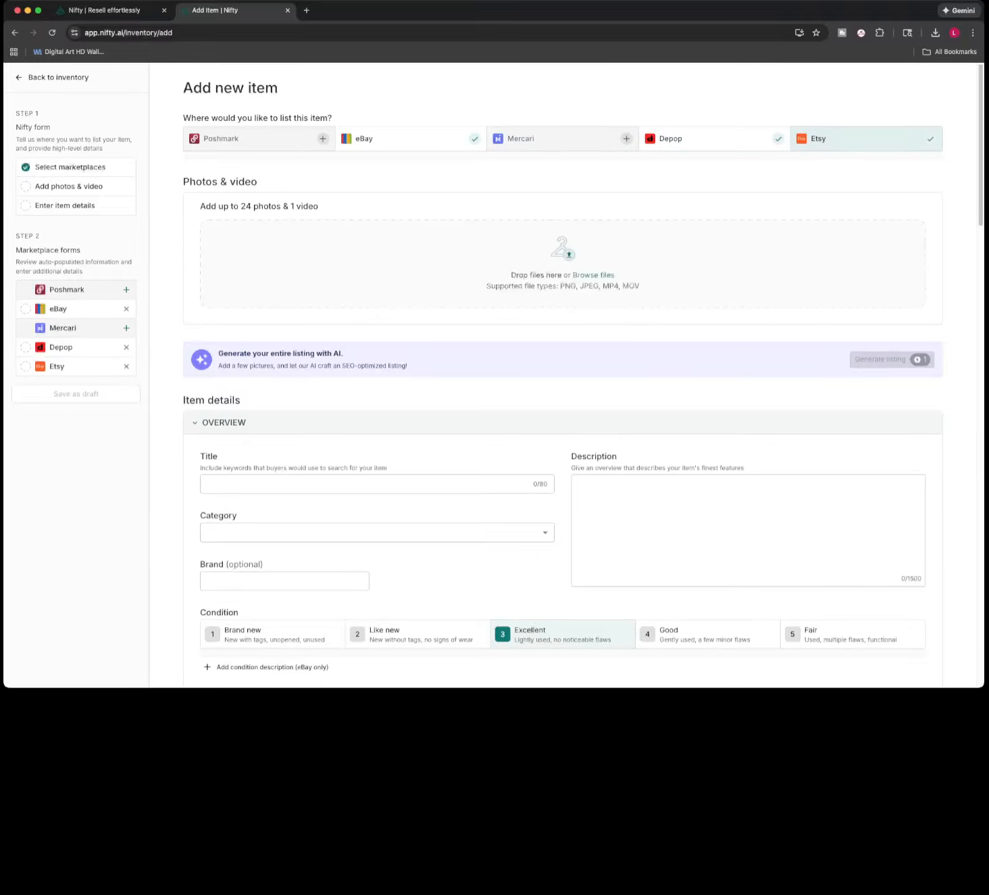
click(930, 138)
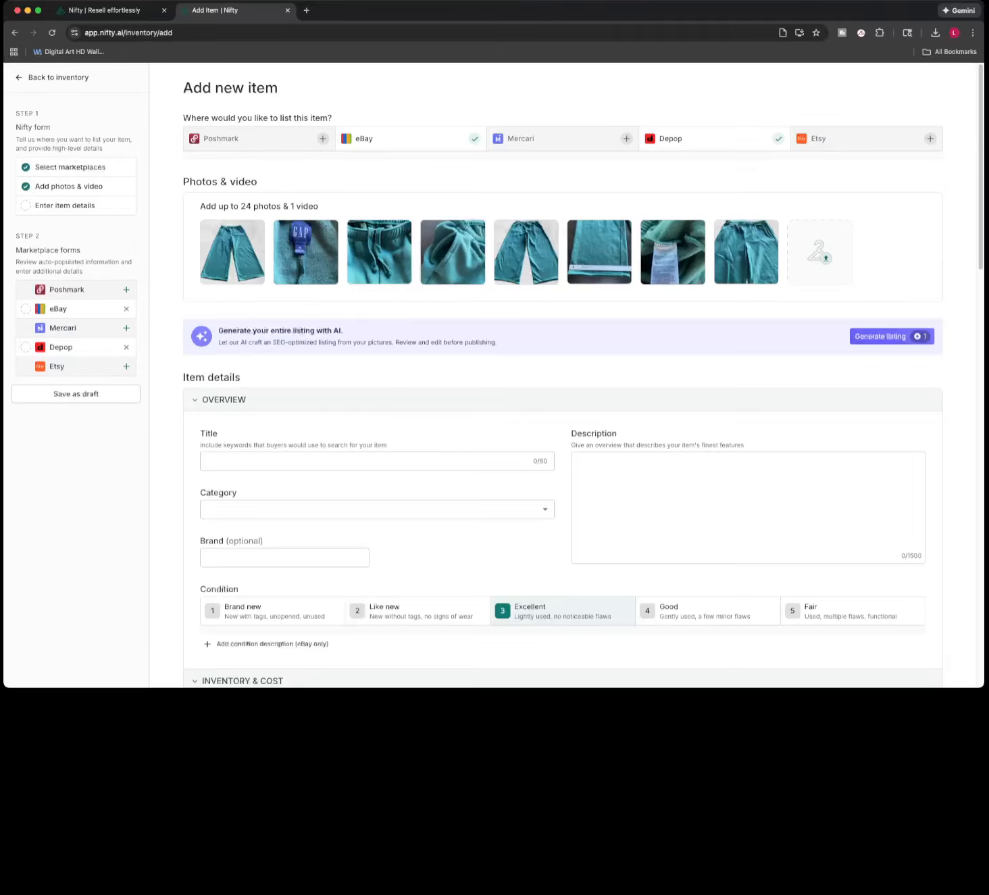
Review the whole new item form, from photos and item details through the eBay and Depop sections to the missing-fields summary
scroll(581, 375, down, 1)
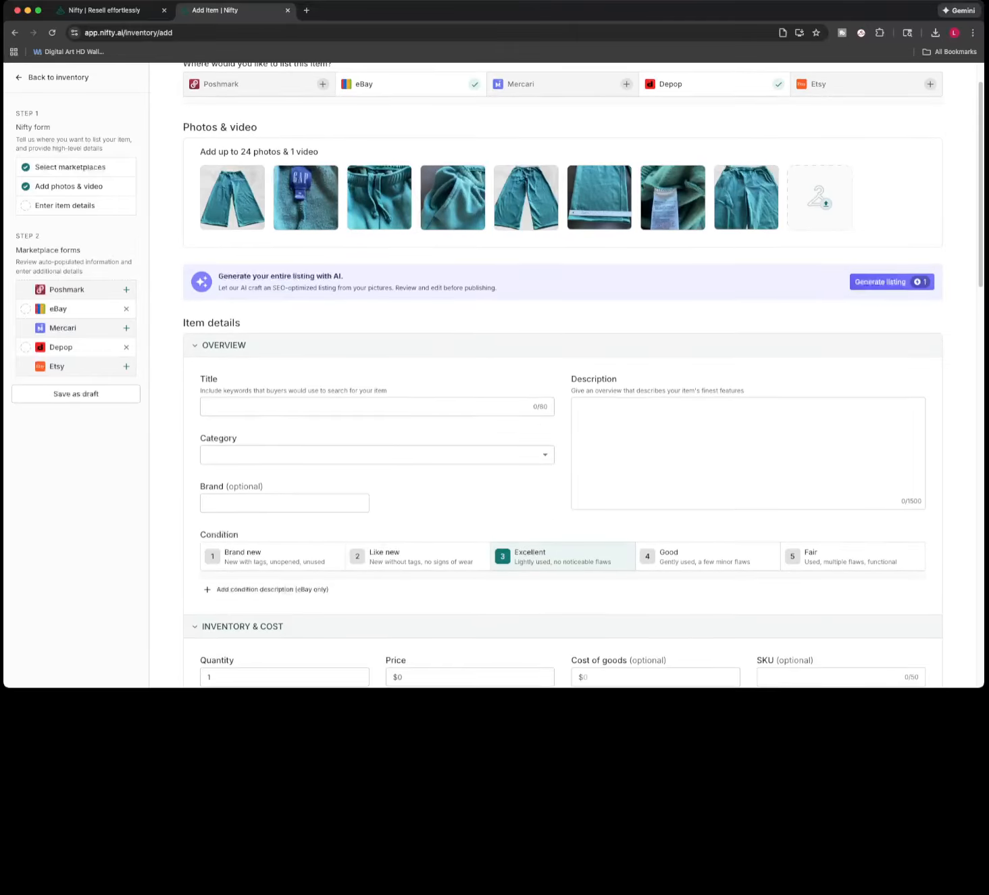
scroll(581, 375, down, 2)
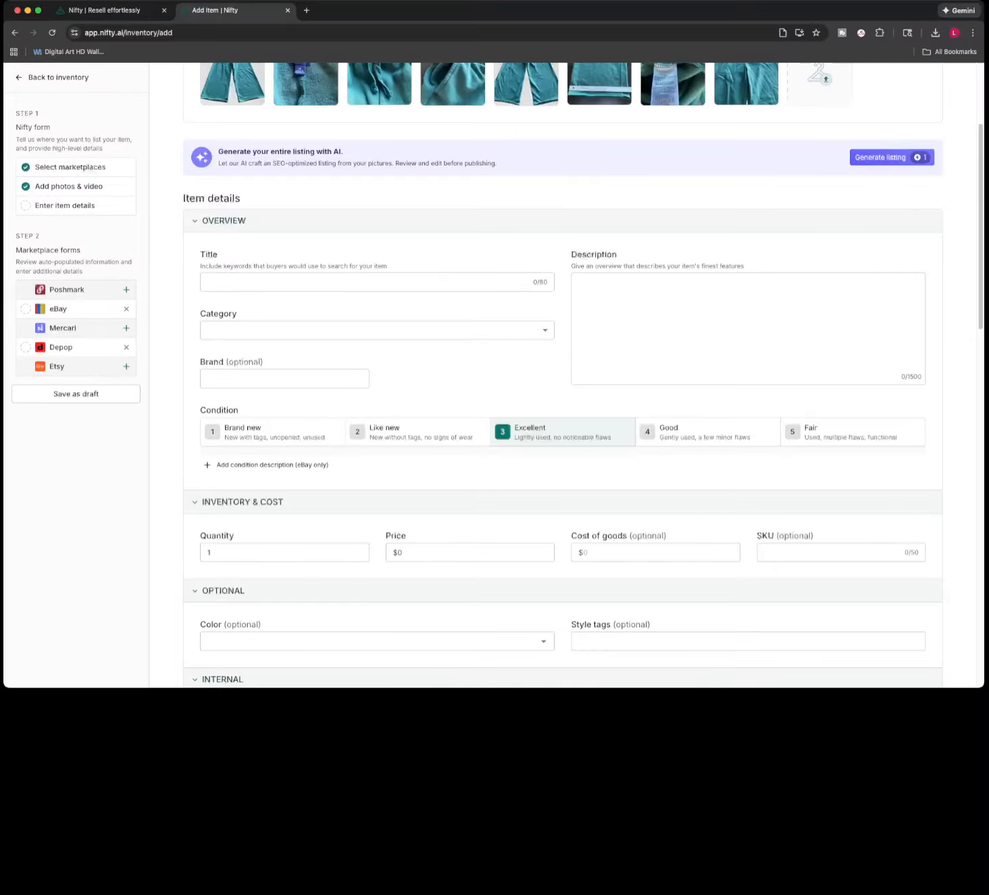
scroll(583, 375, down, 1)
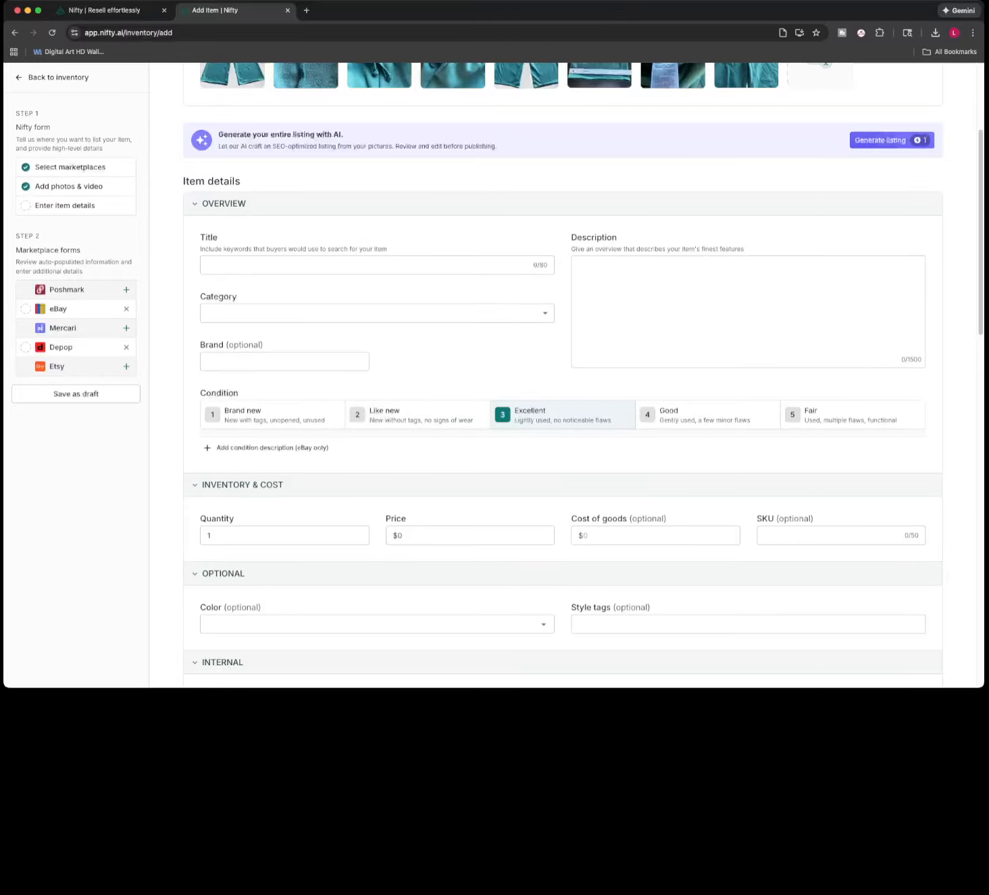
scroll(563, 372, down, 6)
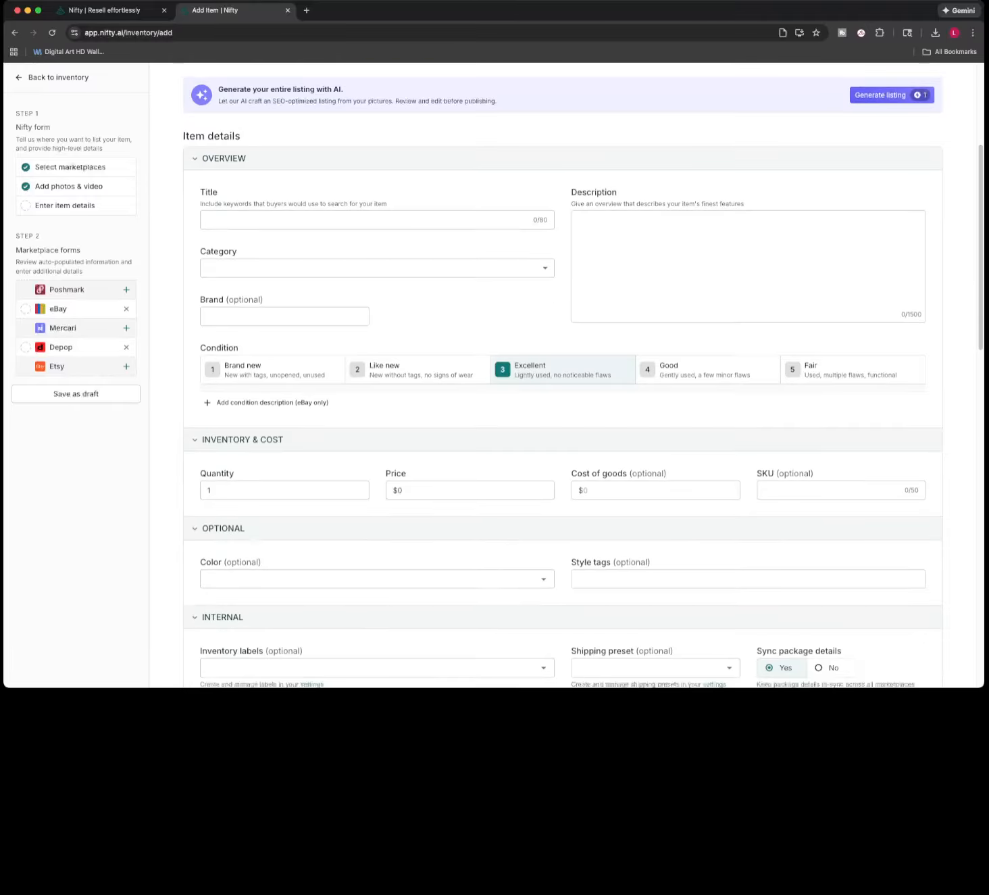
scroll(563, 371, down, 1)
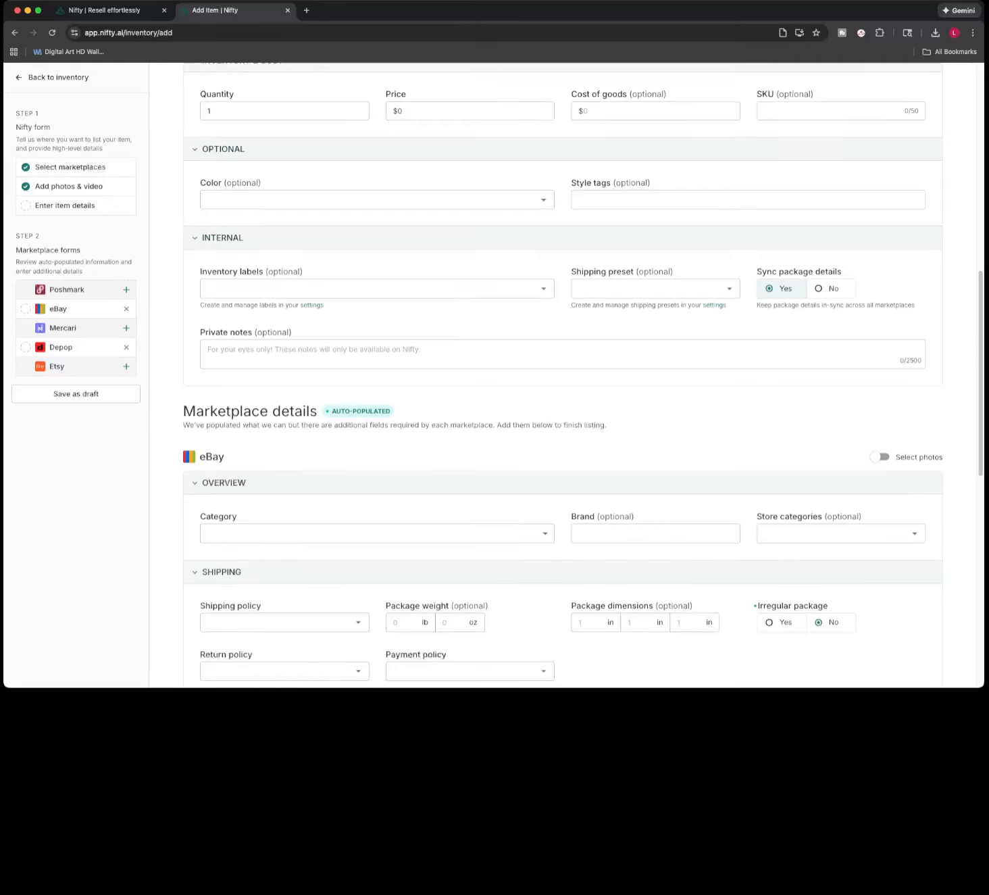
scroll(563, 371, down, 6)
scroll(656, 473, down, 3)
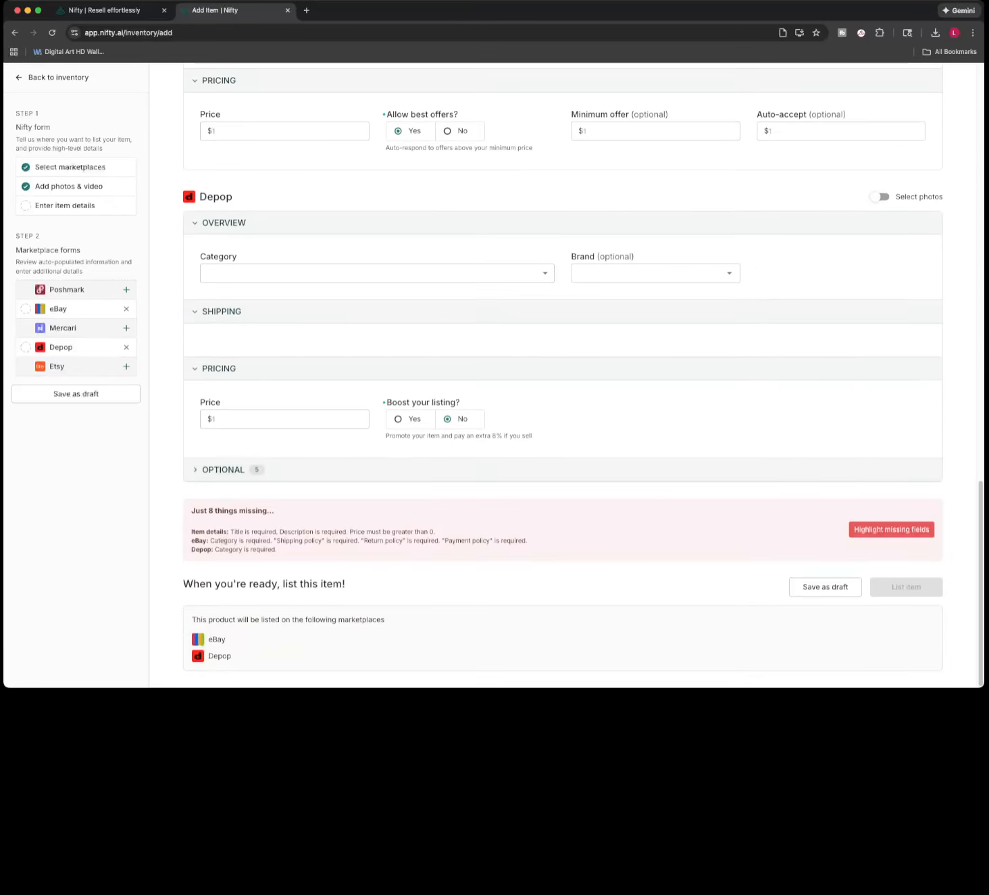
scroll(223, 448, up, 15)
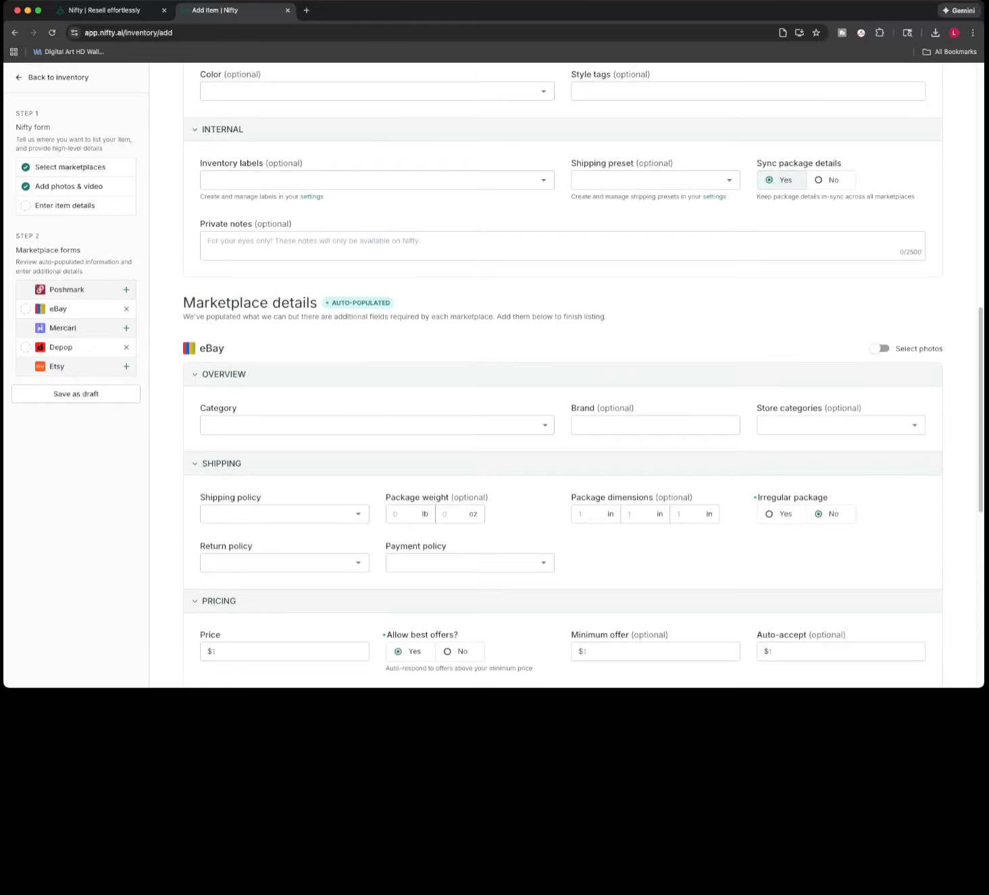
scroll(563, 378, down, 15)
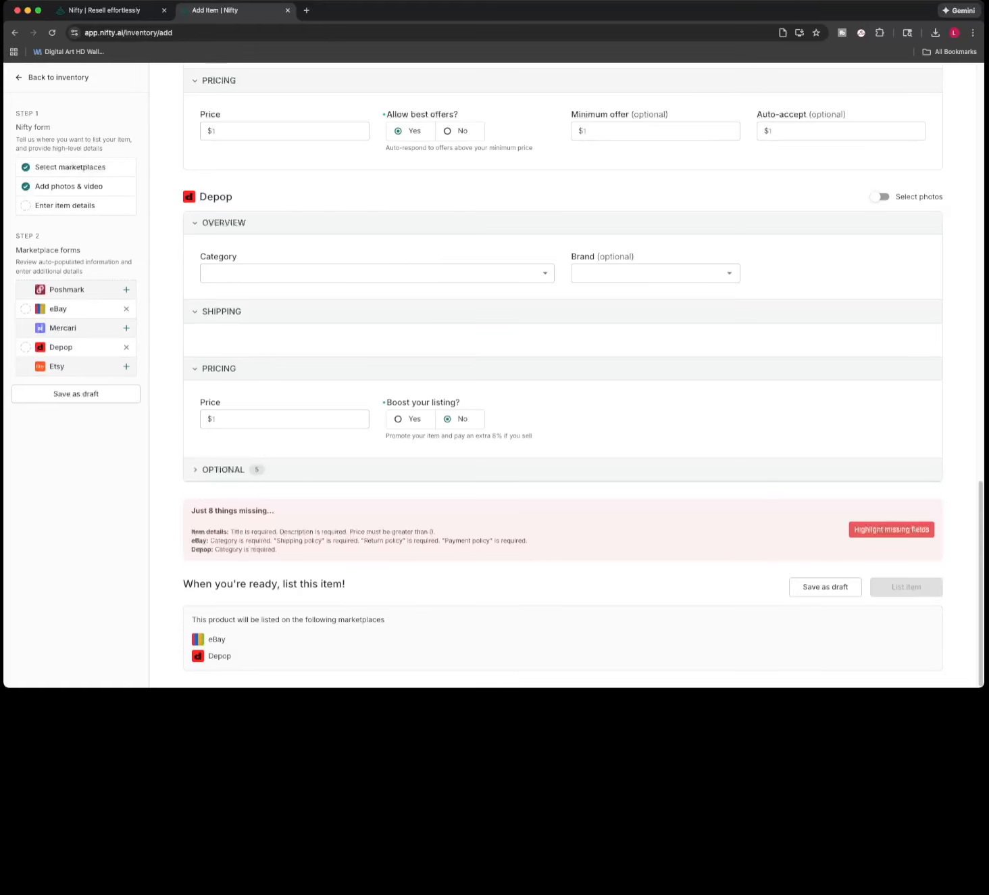
scroll(563, 379, up, 7)
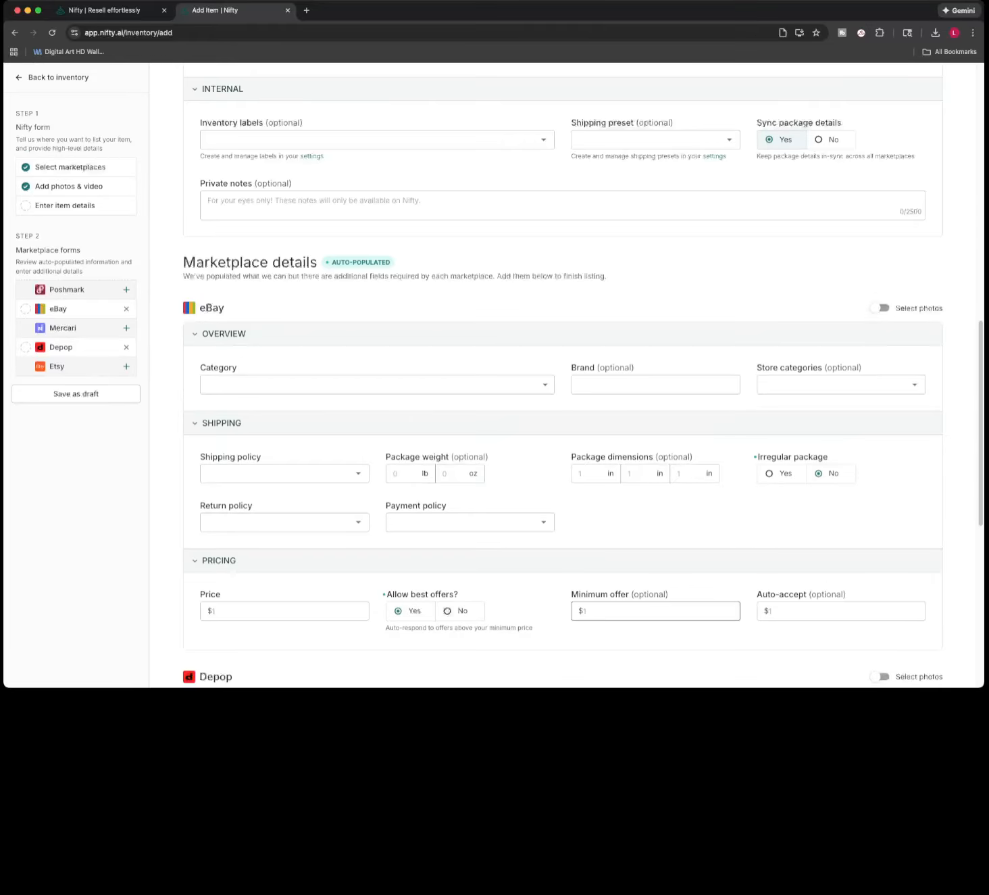
scroll(563, 379, up, 6)
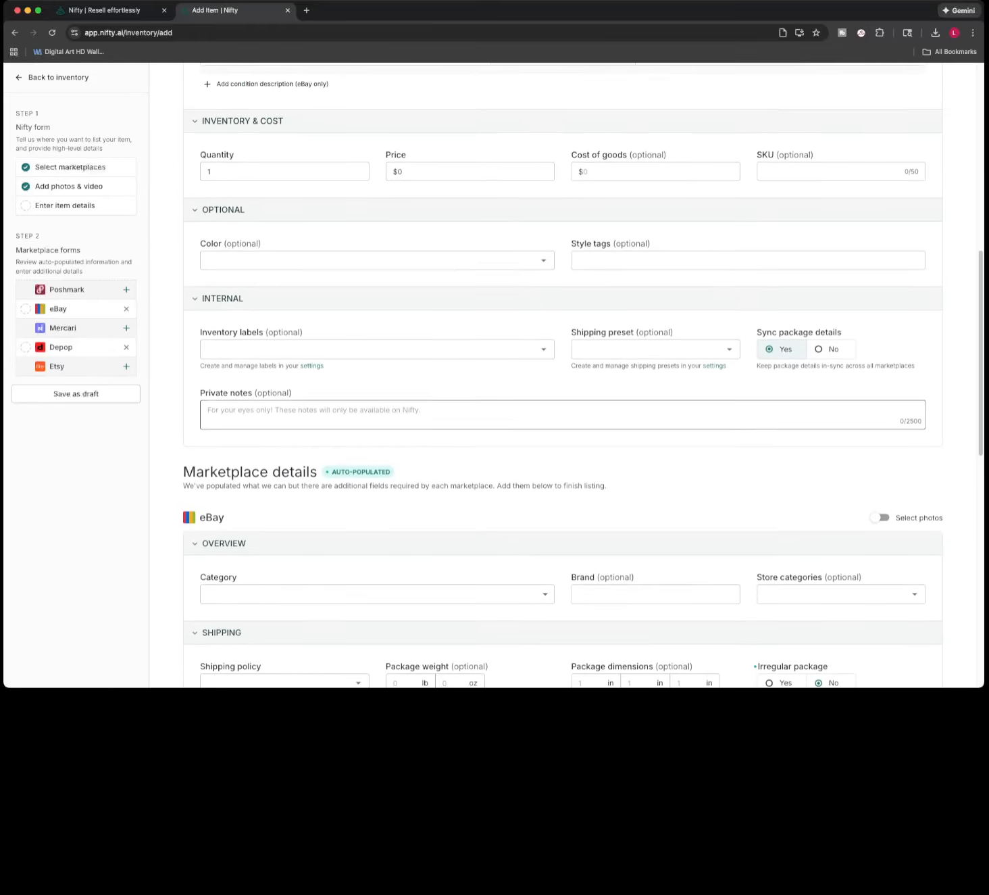
scroll(563, 378, up, 5)
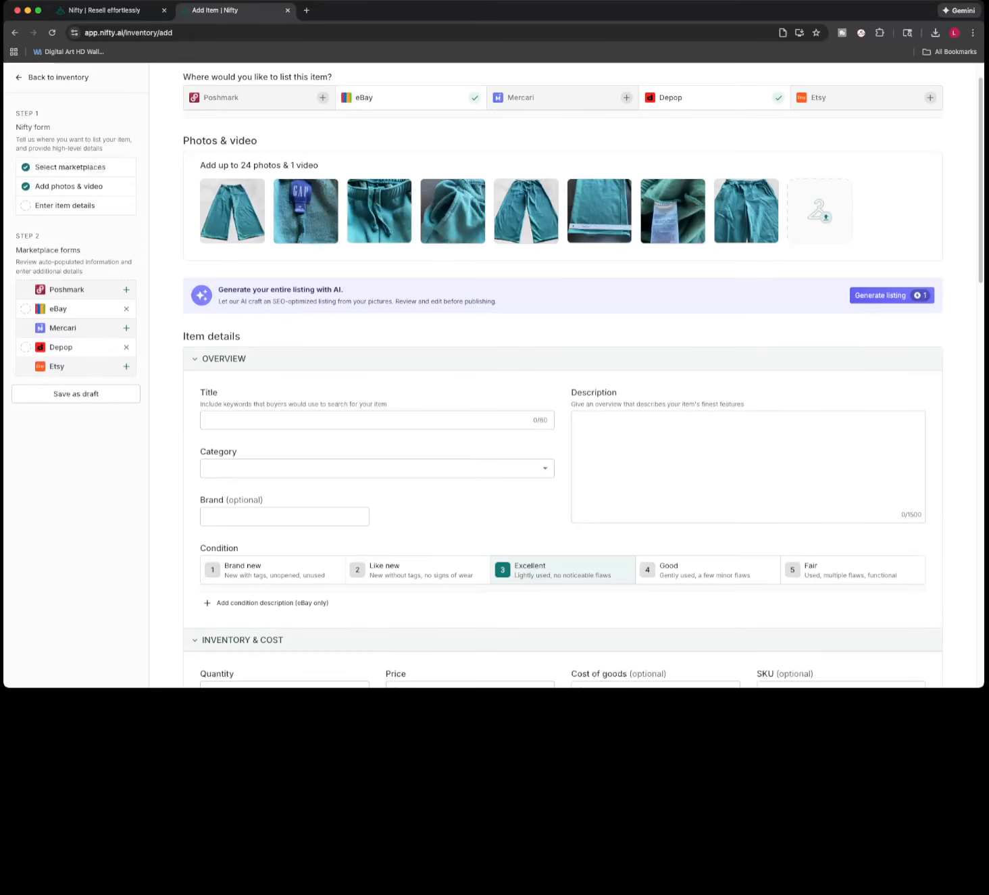
Enter the item title "Gap Baggy Sweatpants Womens Medium Wide Leg Drawstring Pockets Cozy"
scroll(563, 378, down, 2)
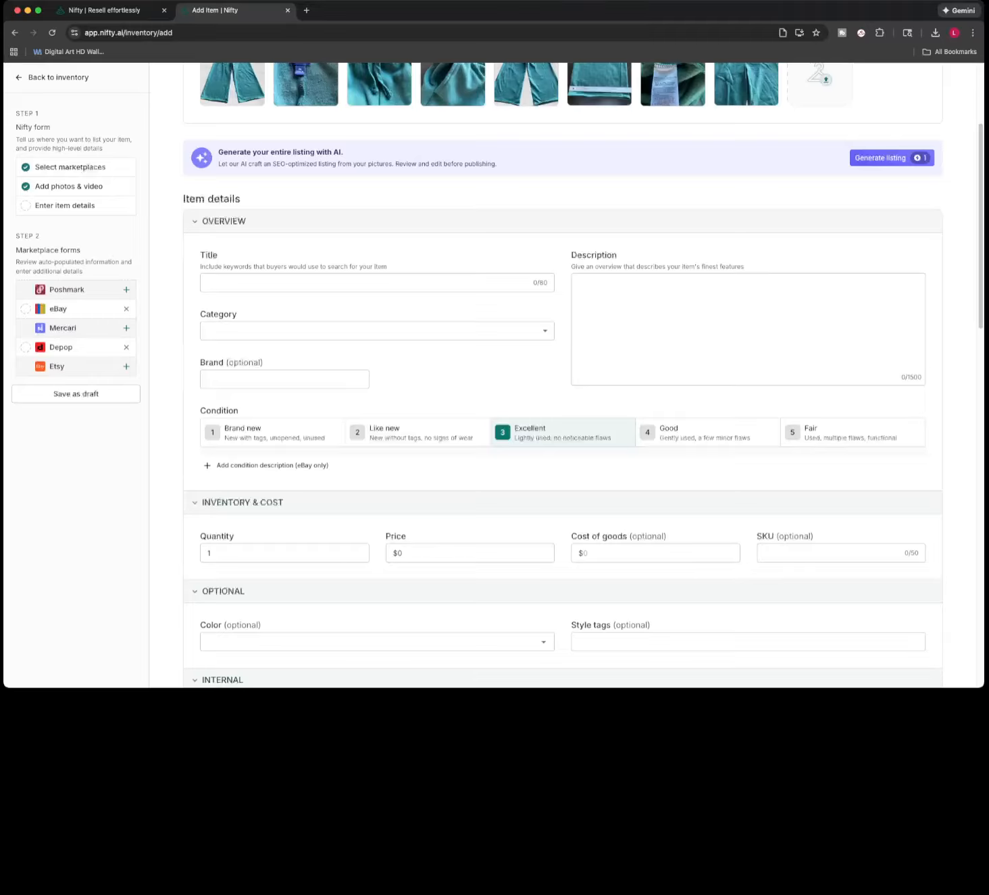
click(377, 283)
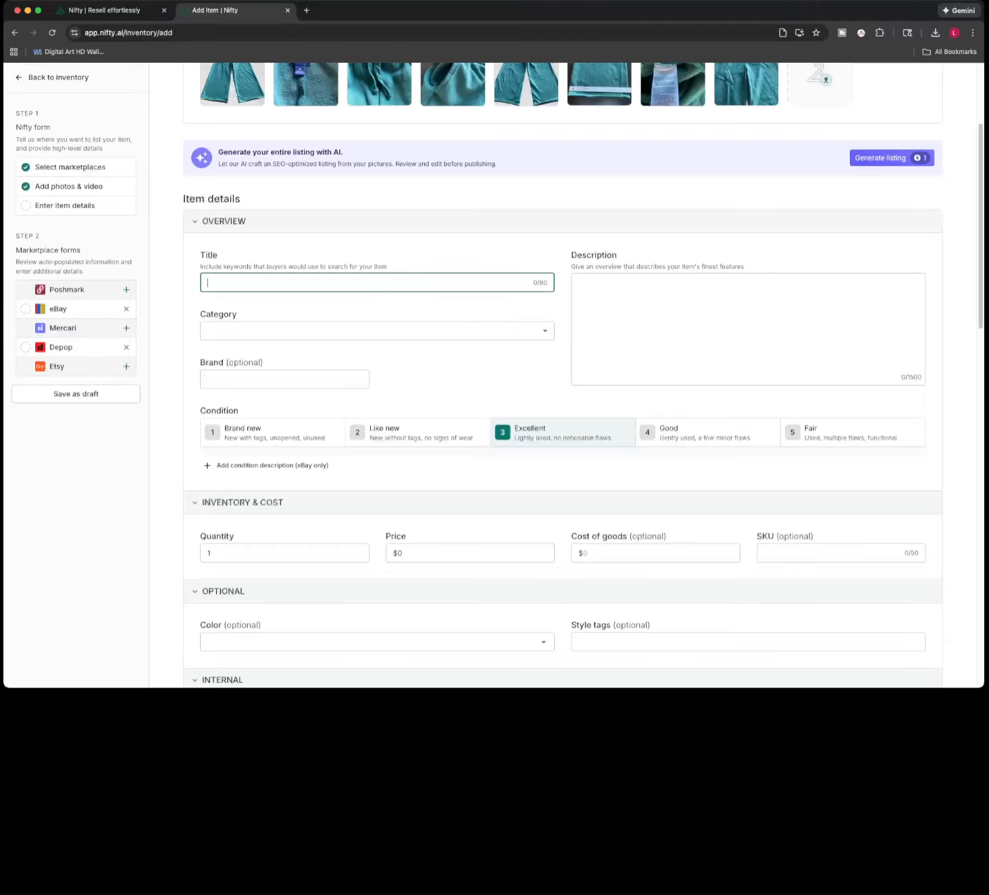
text(Gap Baggy Sweatpants Womens Medium Wide)
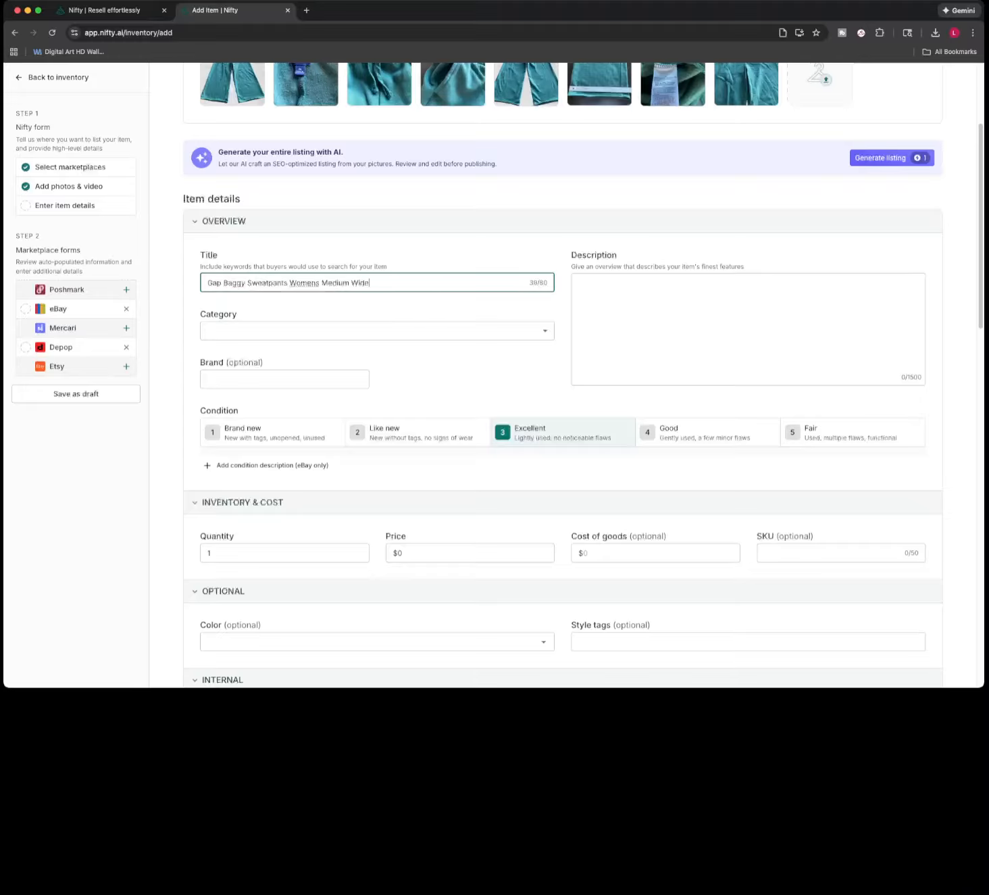
text( Leg Drawstring Pockets Cozy)
Search the item categories for "Pants"
key(Tab)
text(Pa)
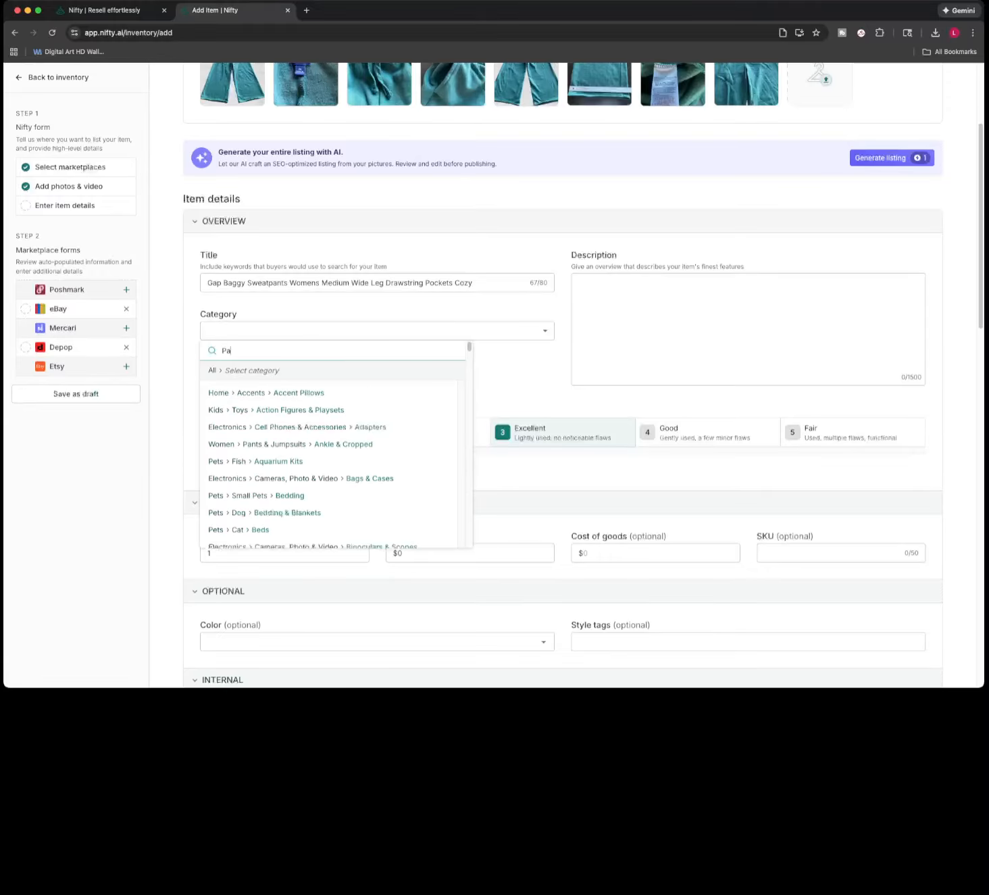
text(nts)
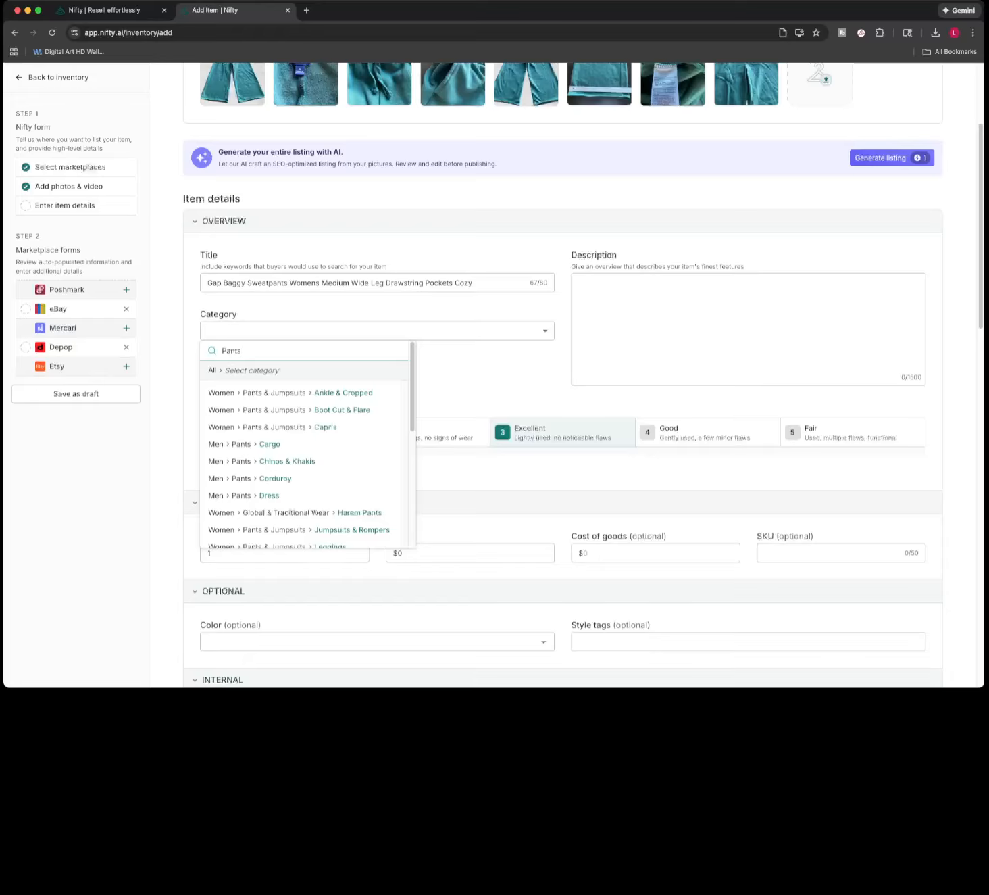
text( baggy)
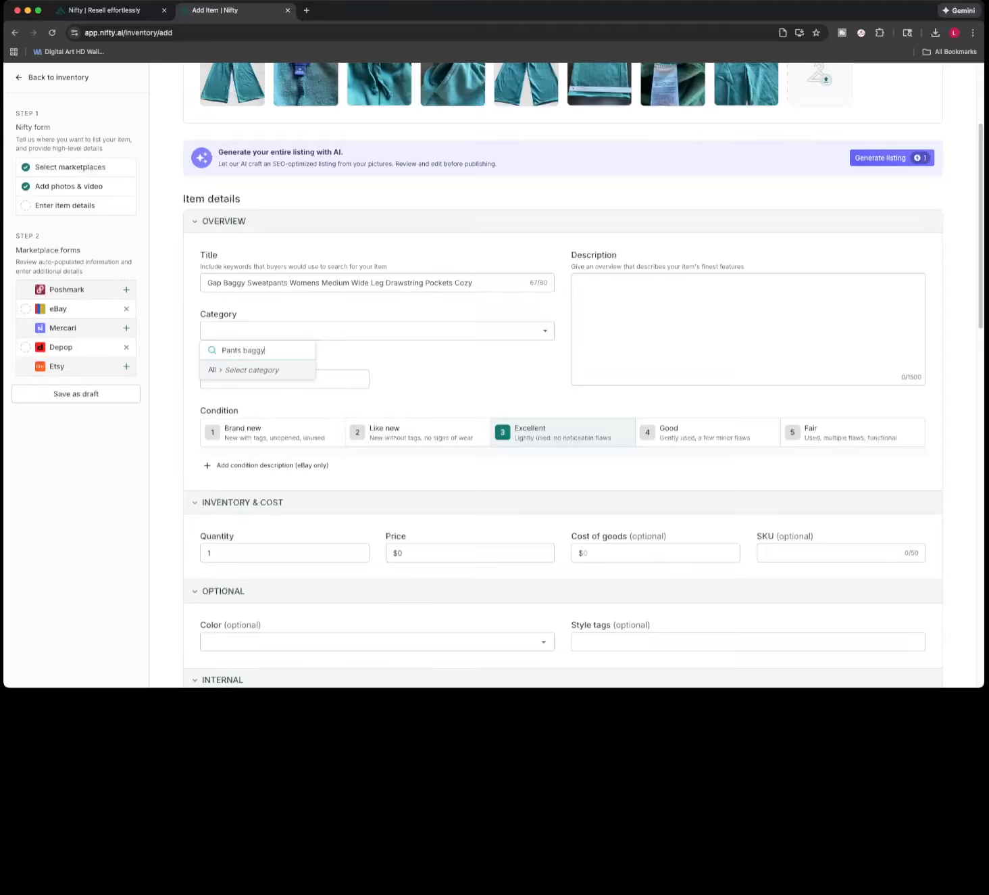
key(BackSpace)
key(BackSpace)
key(BackSpace)
key(BackSpace)
key(BackSpace)
Narrow the category search to "Pants womens" and choose Women > Pants & Jumpsuits > Wide Leg
text(womens)
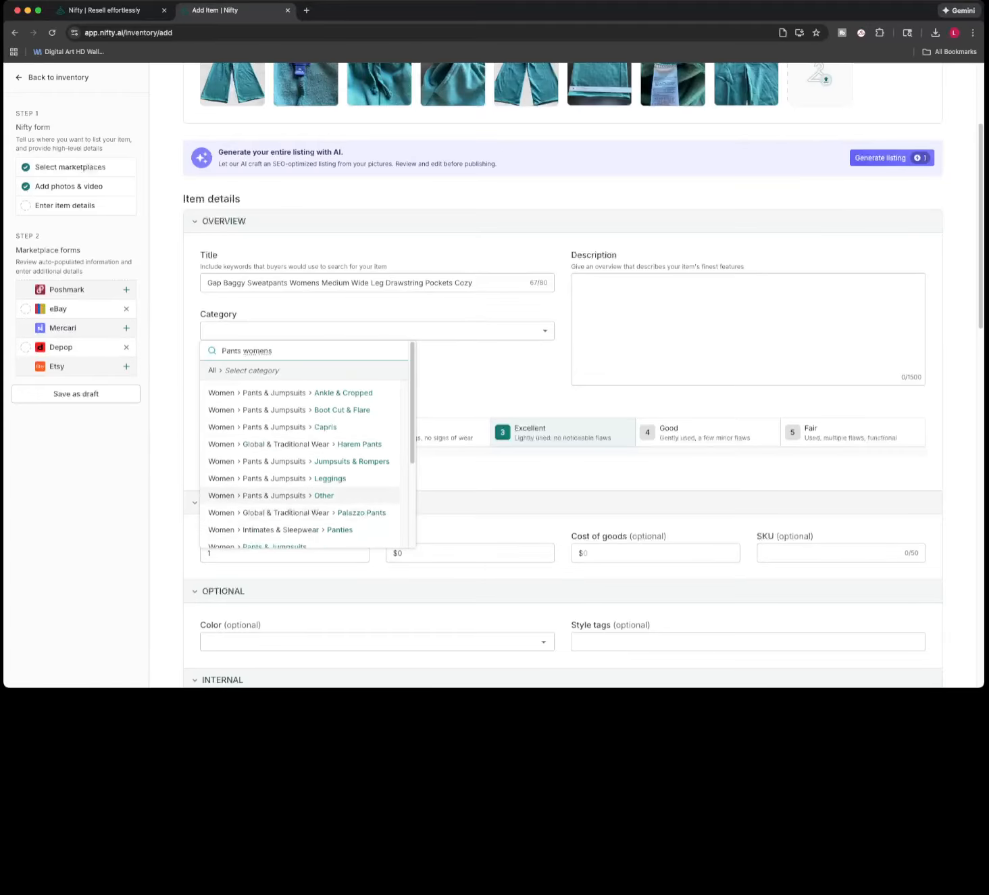
scroll(297, 459, down, 1)
scroll(297, 463, down, 1)
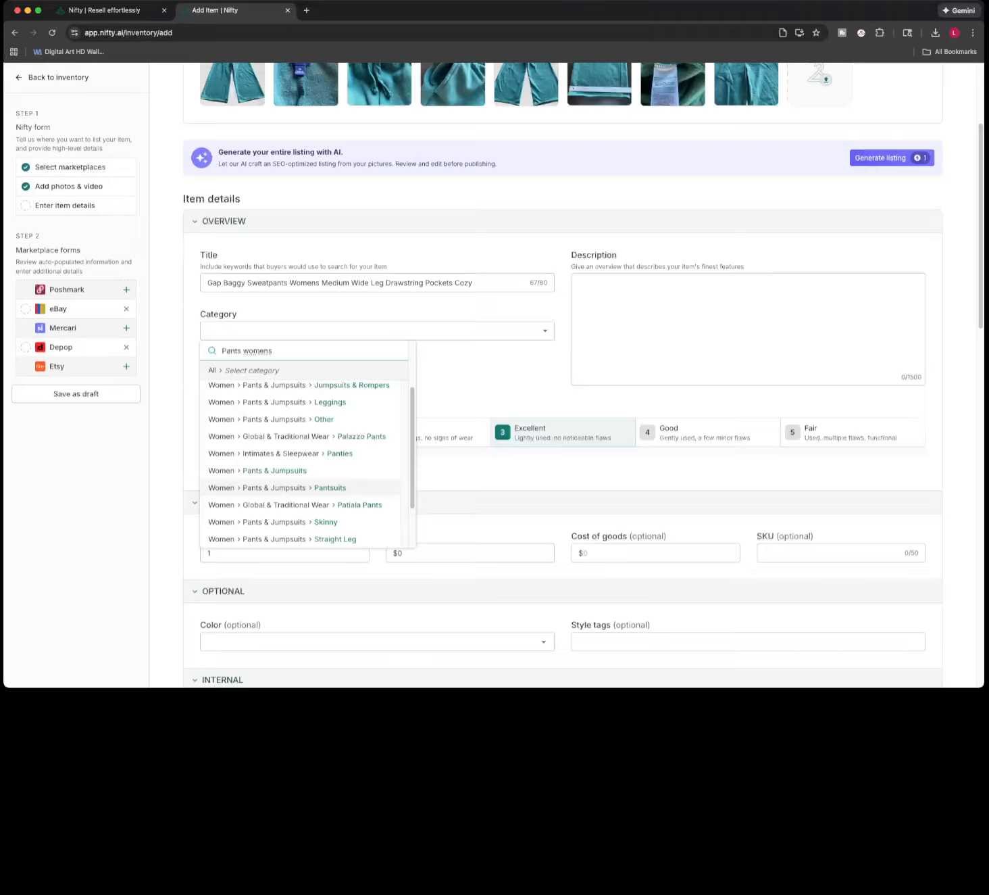
scroll(297, 473, down, 2)
scroll(297, 479, down, 1)
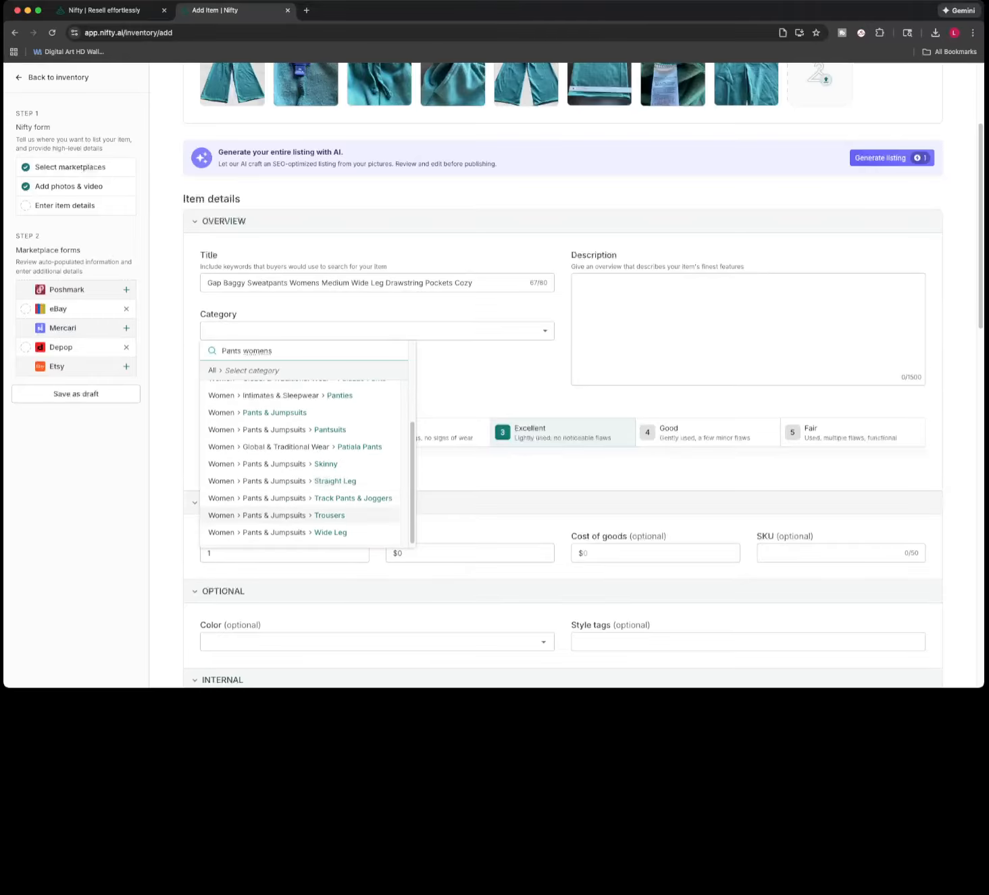
scroll(297, 498, down, 1)
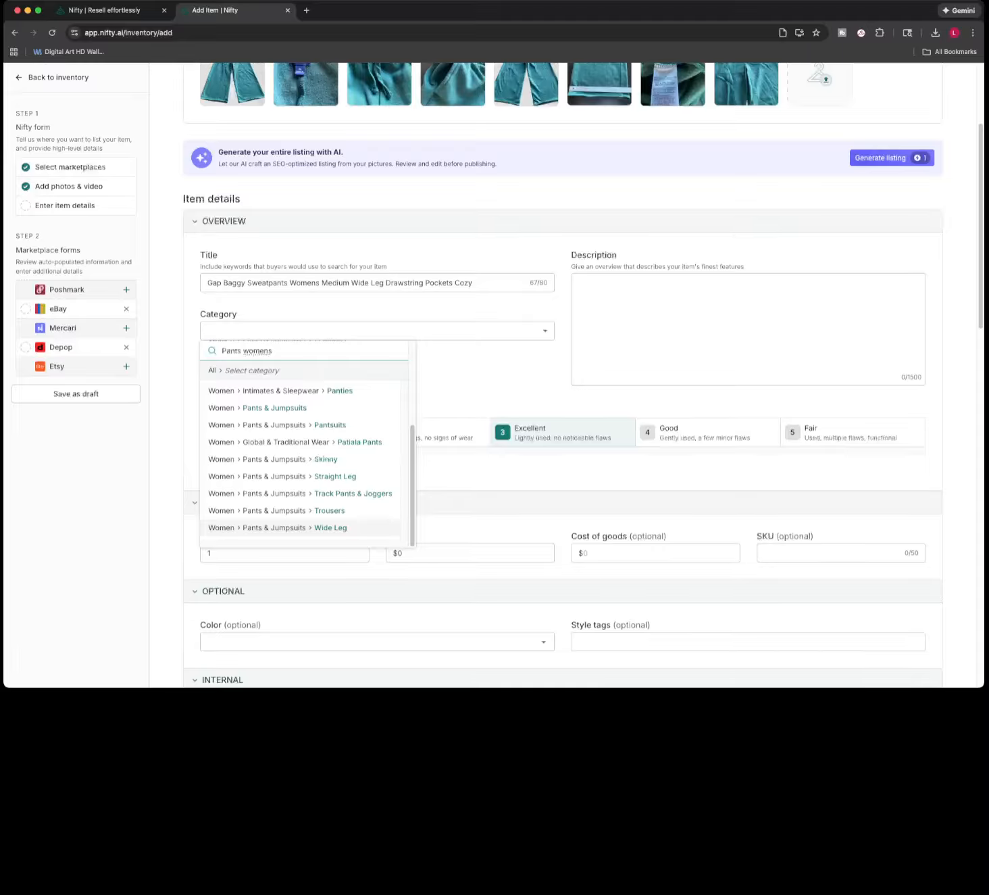
click(298, 527)
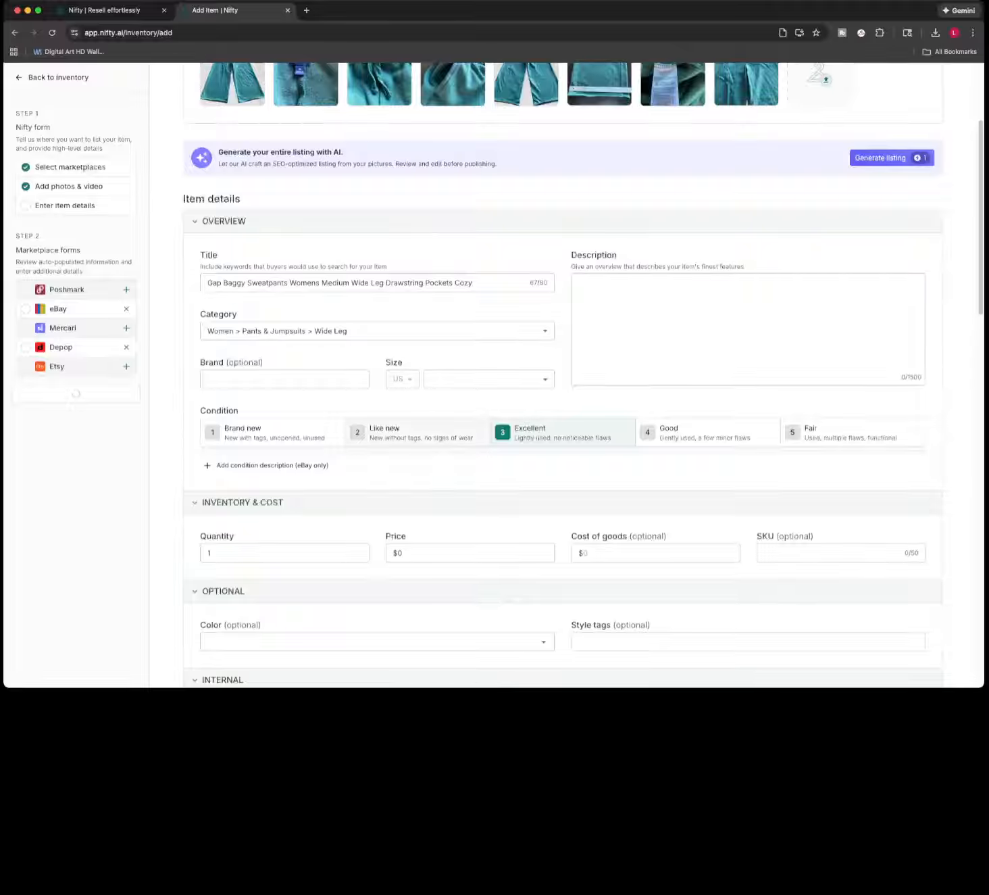
Set the item's brand to GAP
text(Gap)
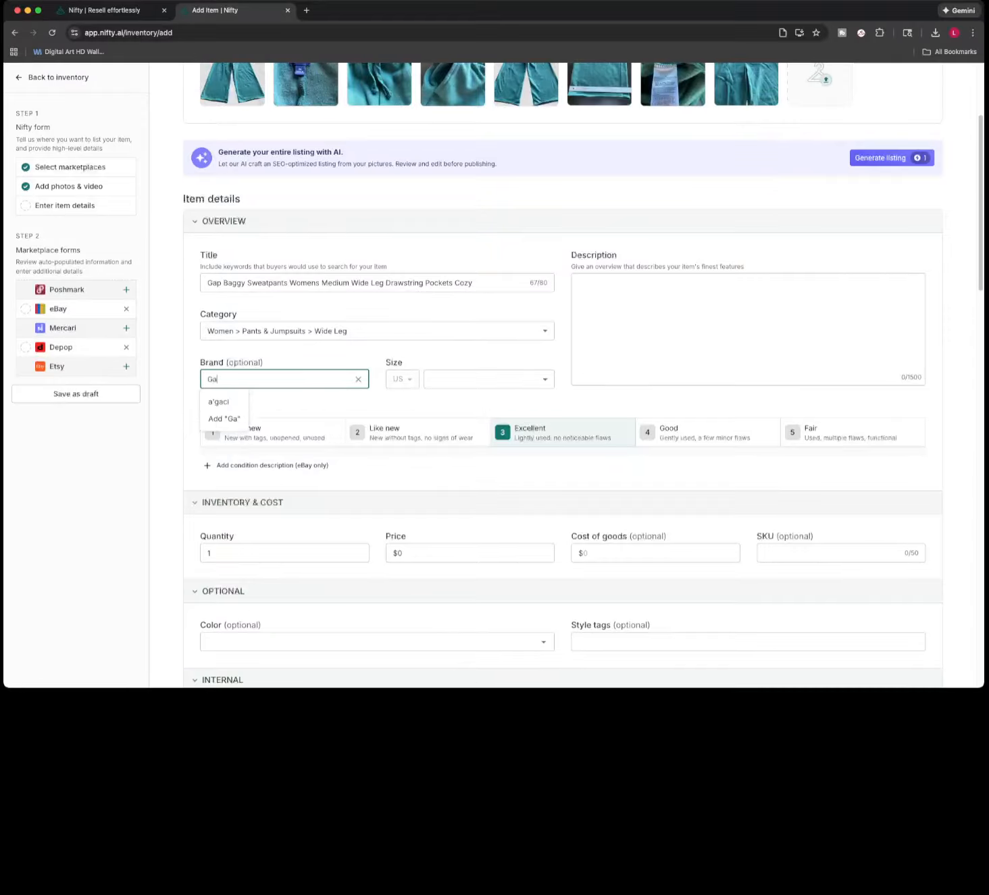
key(Down)
key(Down)
key(Return)
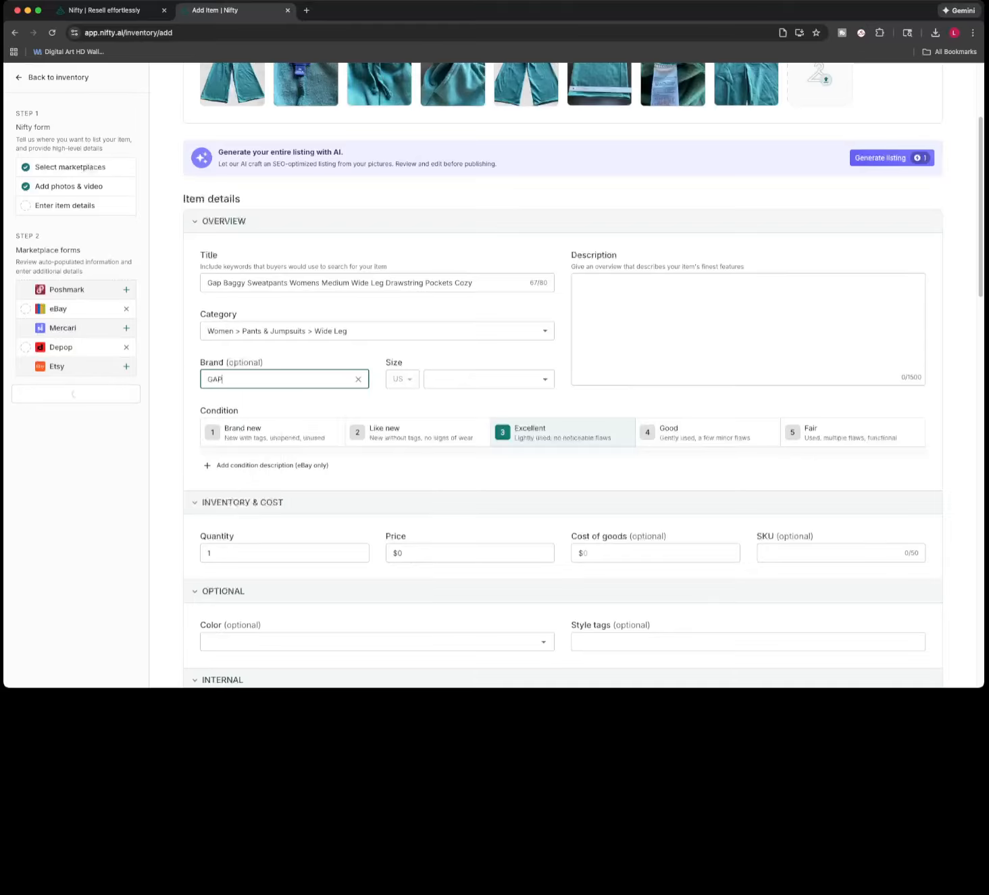
Set the item's size to M from the Standard sizes
click(488, 379)
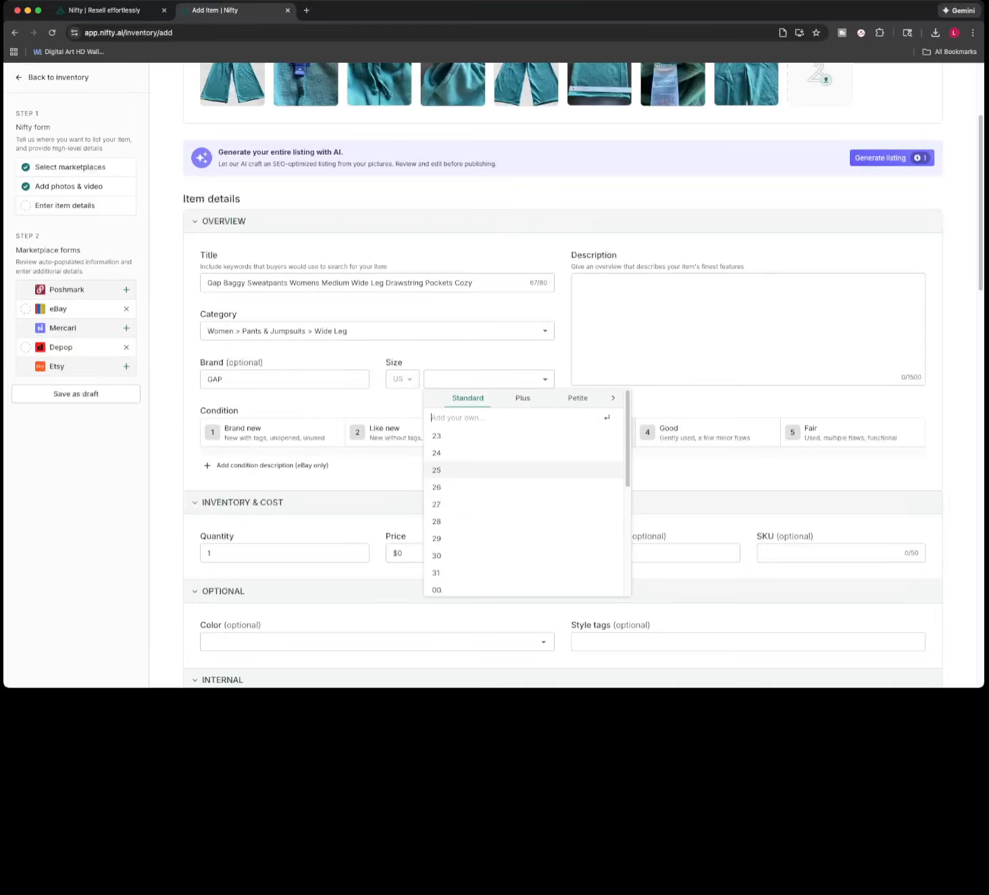
text(m)
key(Down)
key(Down)
key(Down)
key(Down)
key(Down)
key(Down)
key(Down)
key(Down)
key(Down)
key(Down)
key(Down)
key(Down)
key(Down)
key(Down)
key(Down)
key(Down)
key(Down)
key(Down)
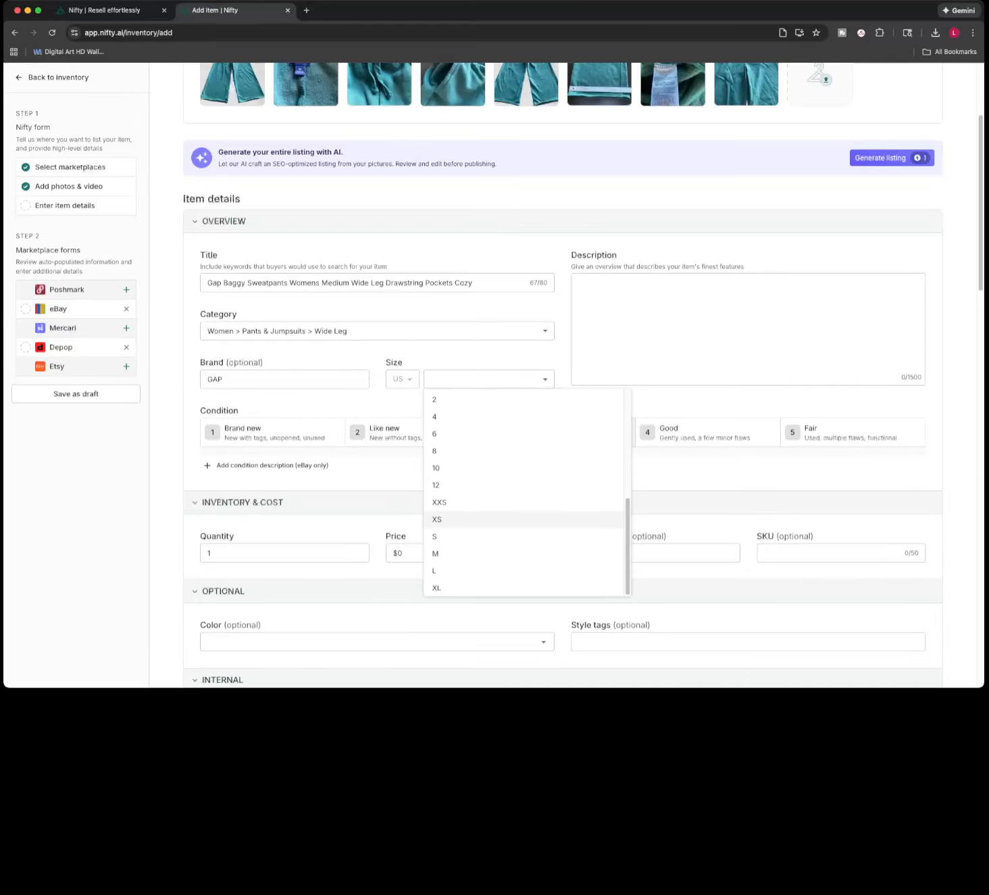
click(522, 553)
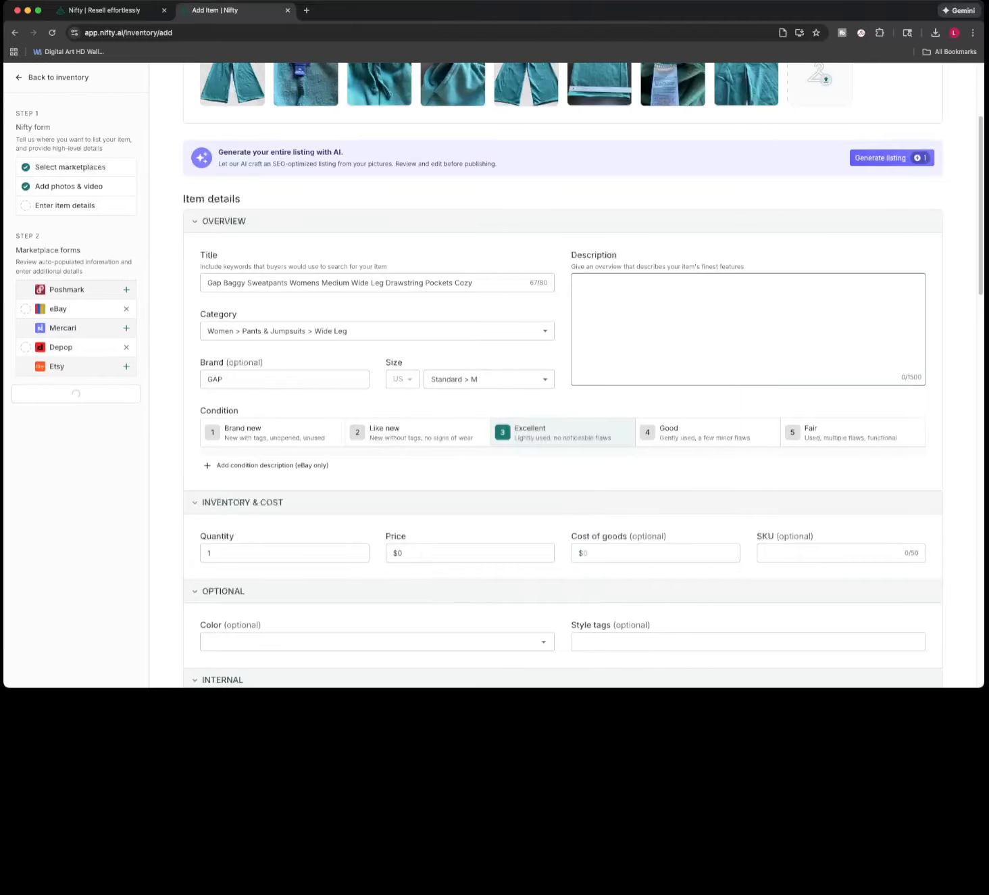
Write the description "Nice shape no rips no stains" followed by Waist 15.5" Flat measure, 31-33", Inseam 28", rise 12" and cuff 14" on separate lines
click(675, 323)
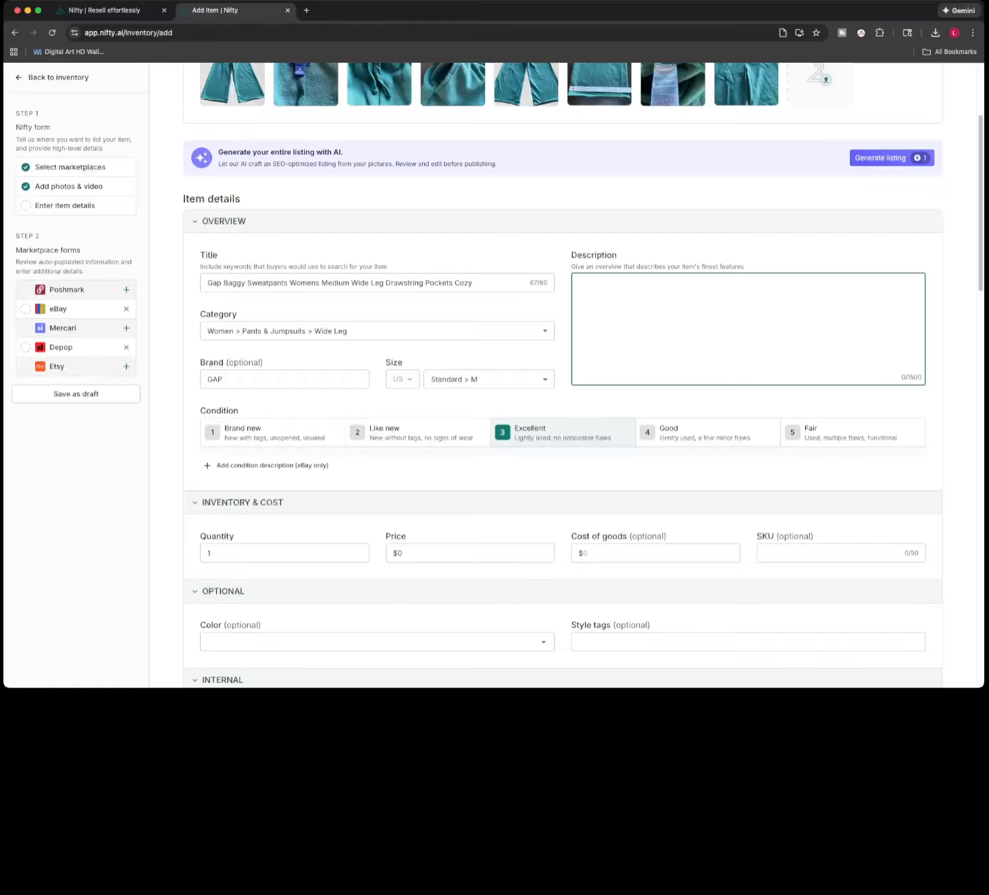
text(Nice shape no rips no stains)
key(Return)
text(Waist 15.5" Flat measure 31-33" Inseam 28" rise 12" cuff 14")
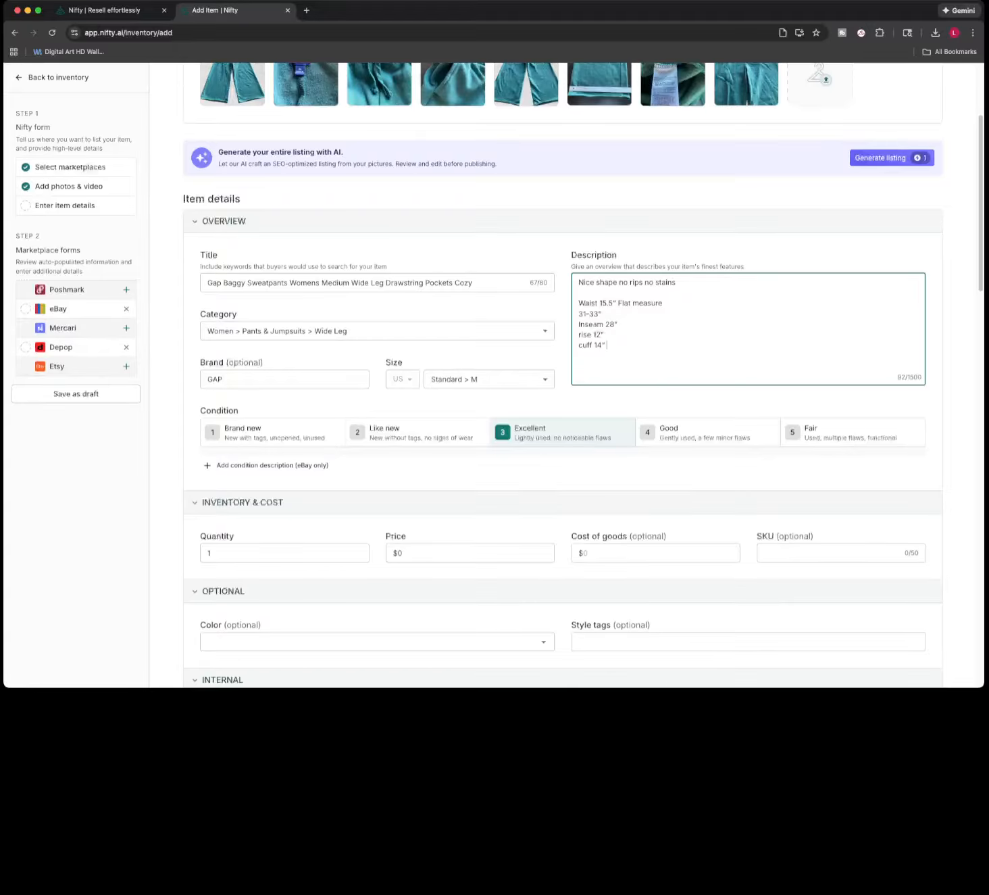
scroll(583, 375, down, 5)
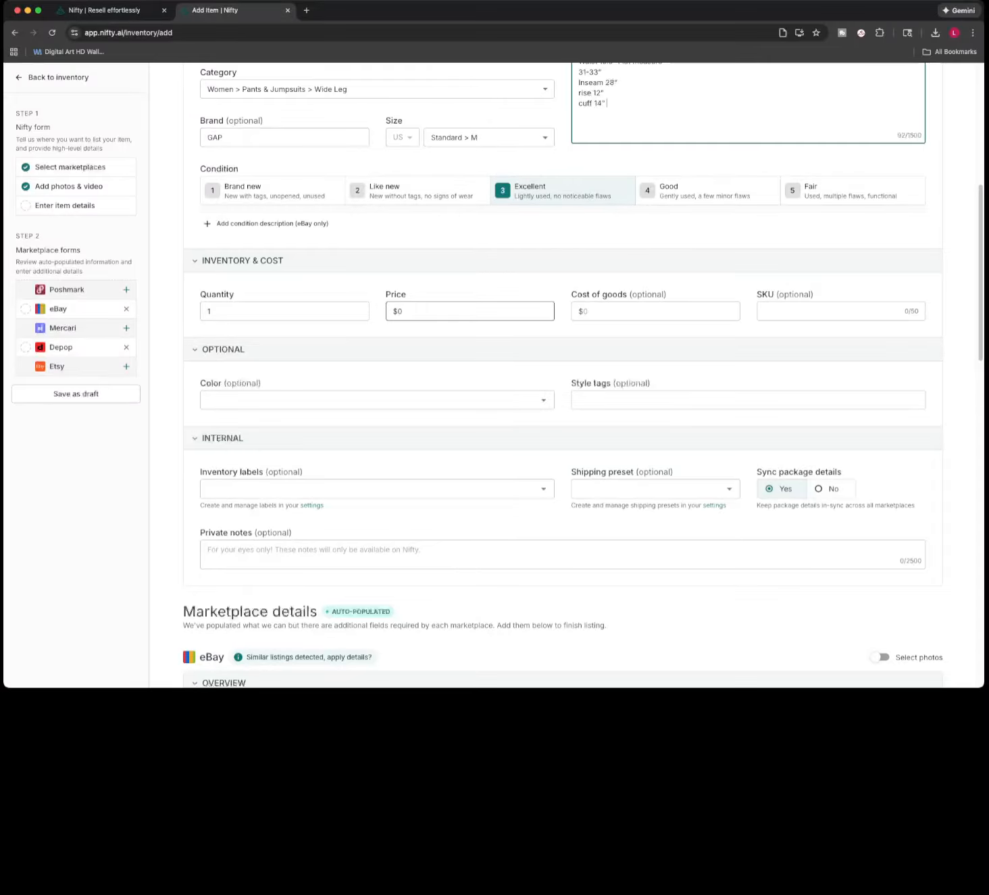
Set the item's price to $24 and its SKU to 242
click(450, 312)
key(BackSpace)
text(24)
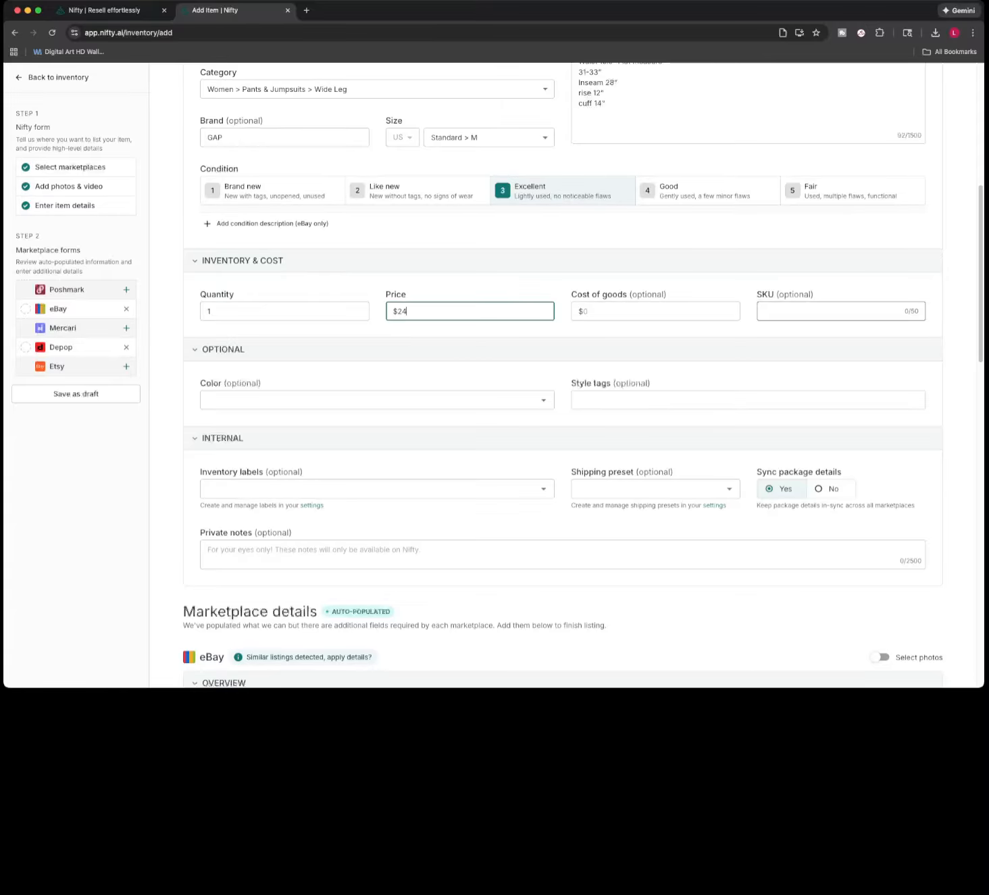
click(824, 311)
text(242)
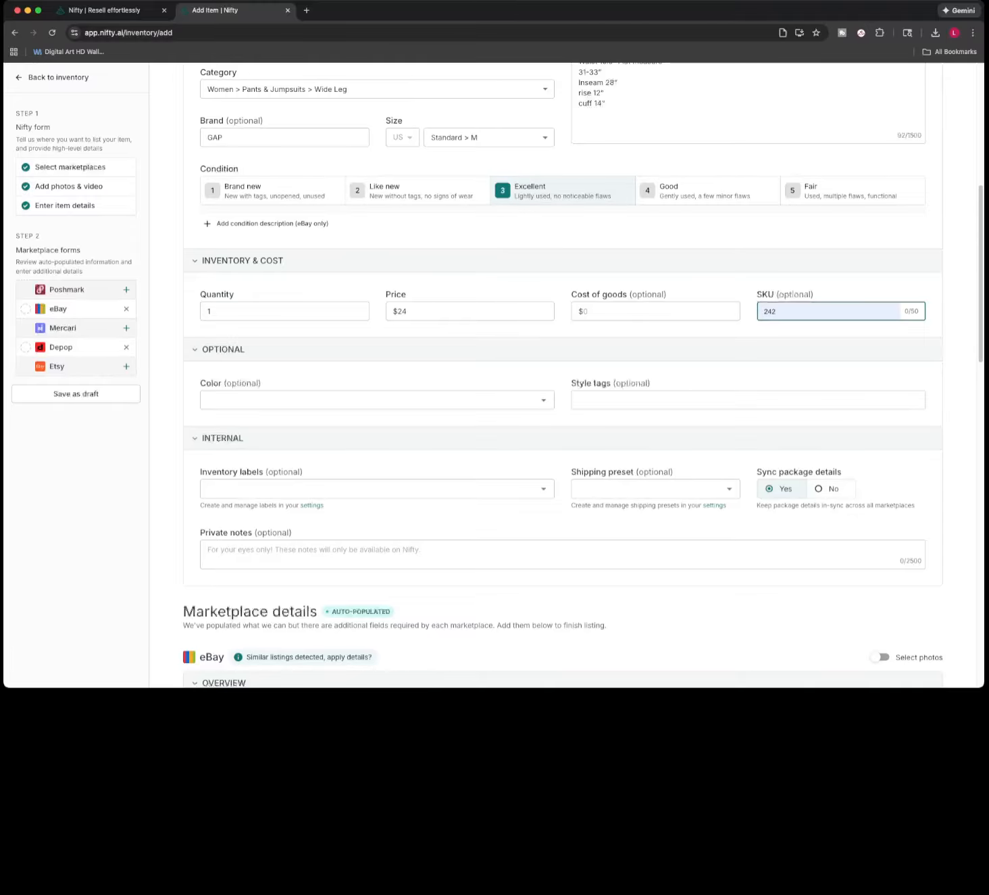
Choose Green as the item's color
key(Tab)
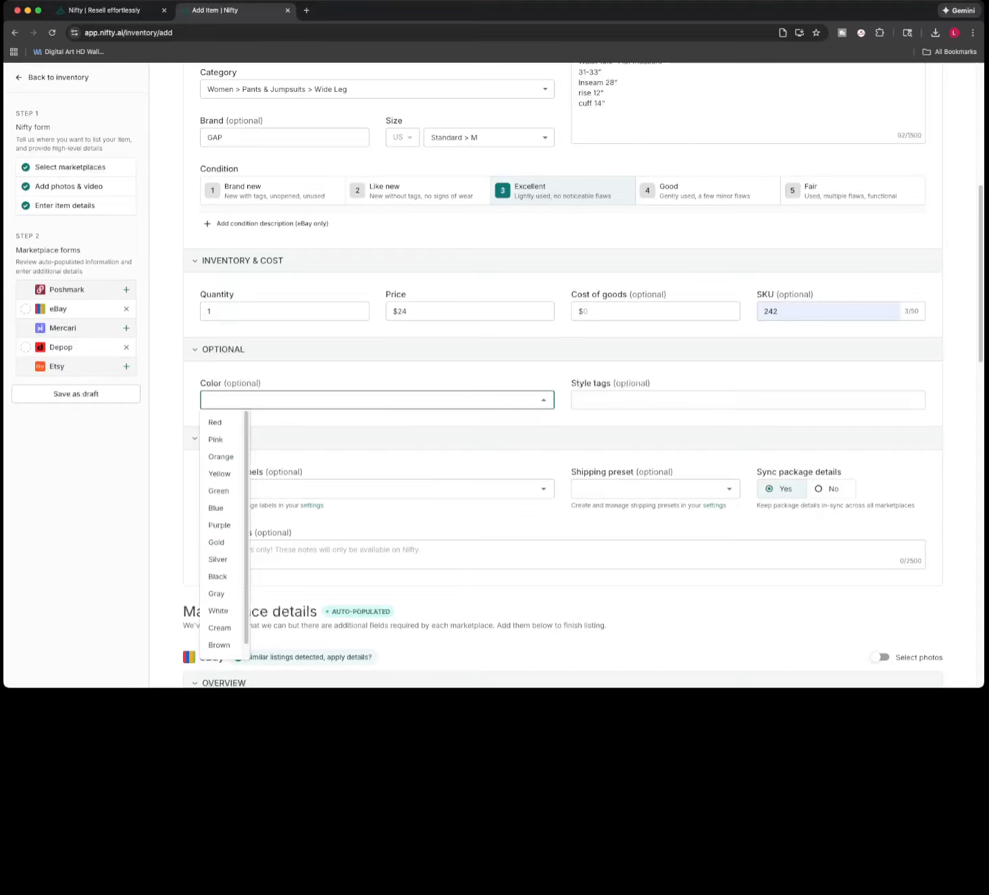
text(green)
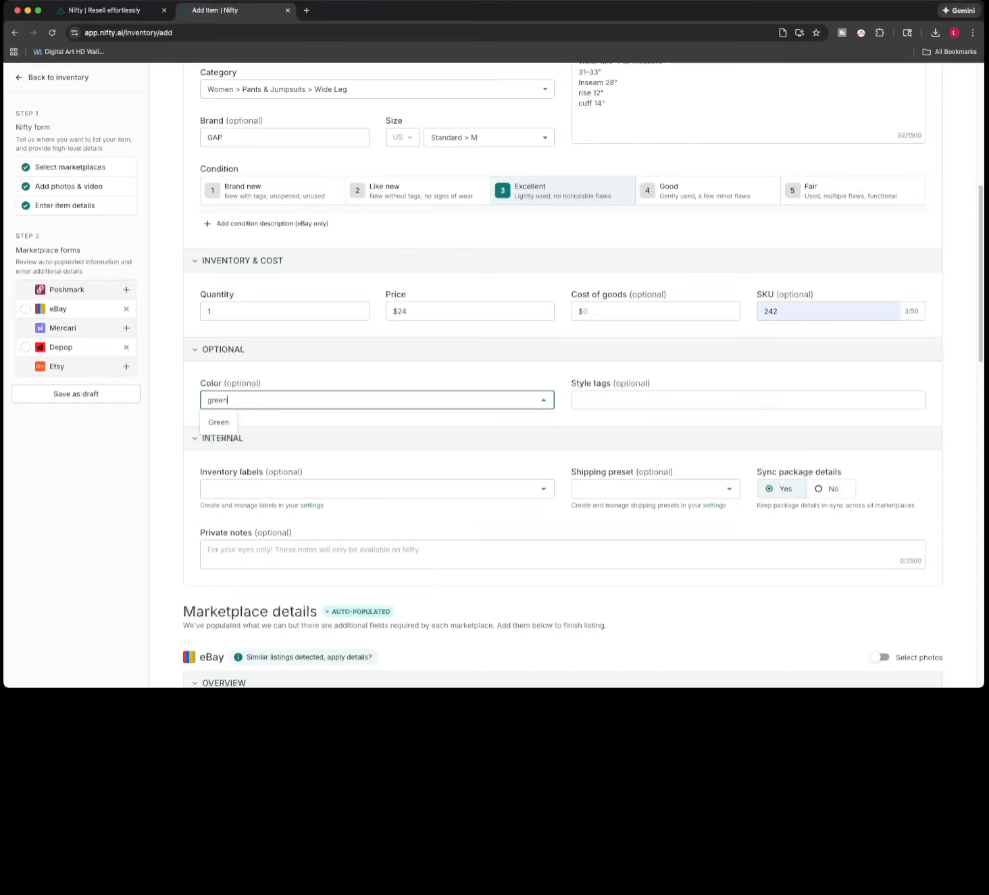
key(Return)
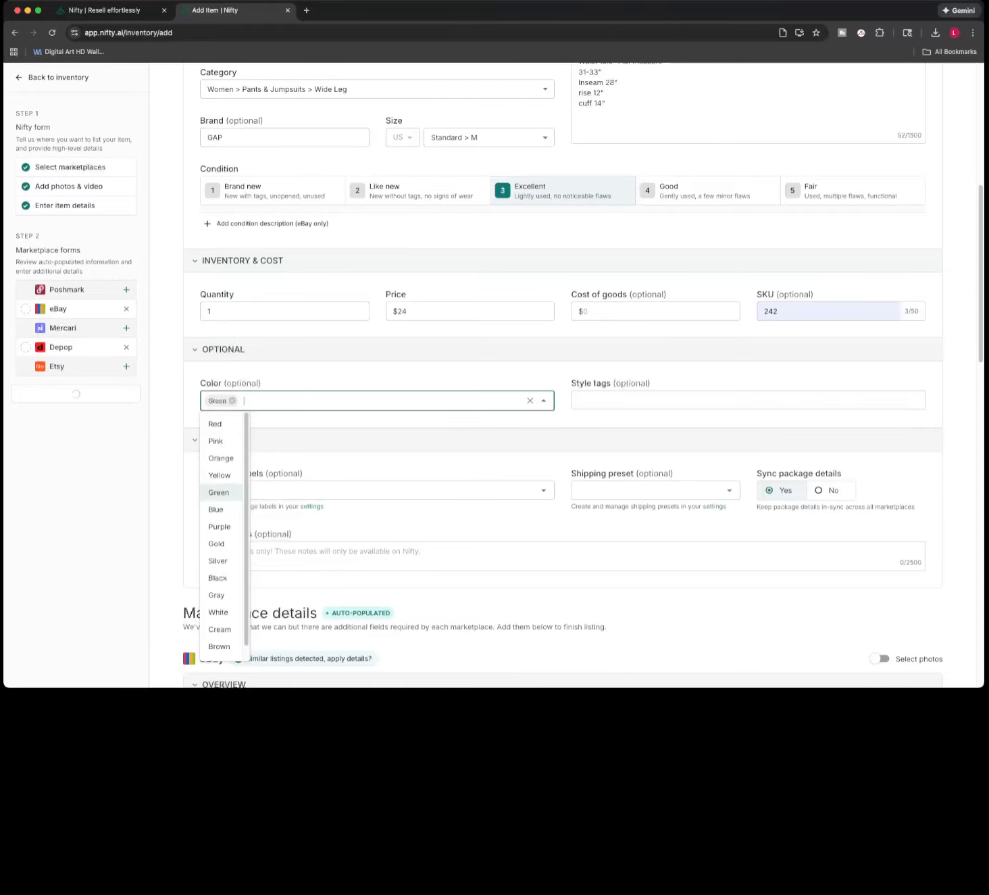
key(Escape)
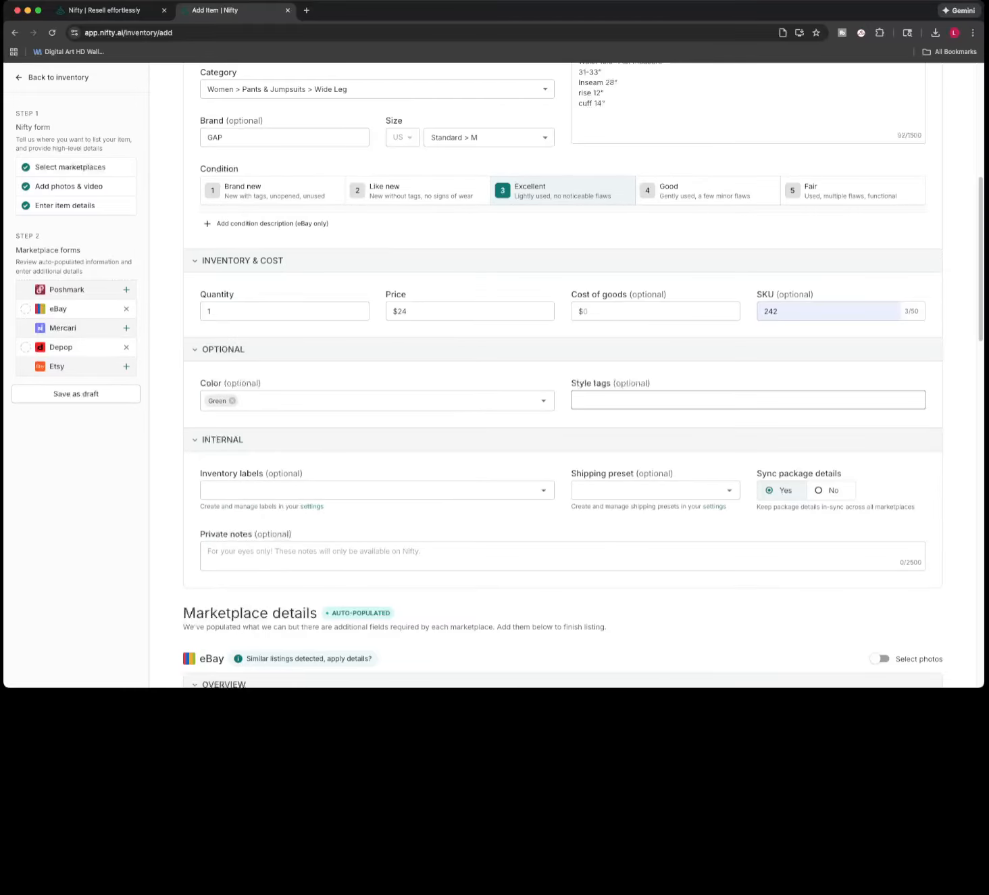
Add the style tags Activewear, Baggy, Athleisure, Casual and Bohemian to the item
click(613, 400)
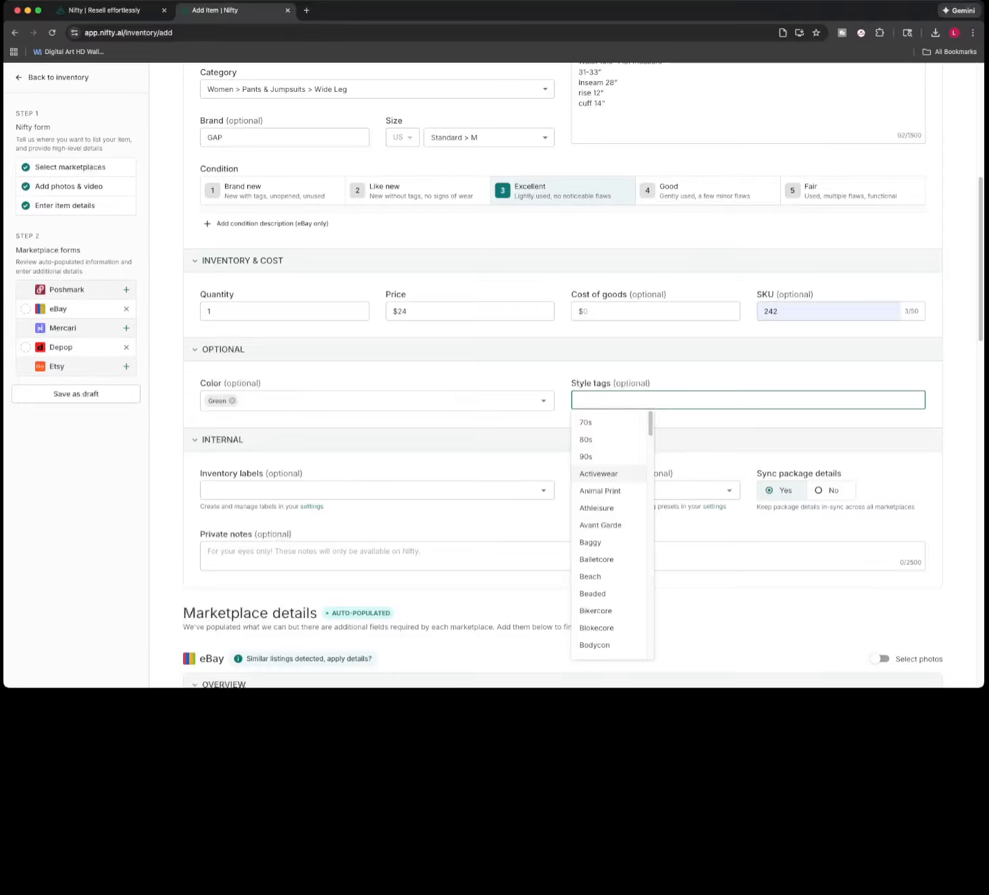
click(599, 473)
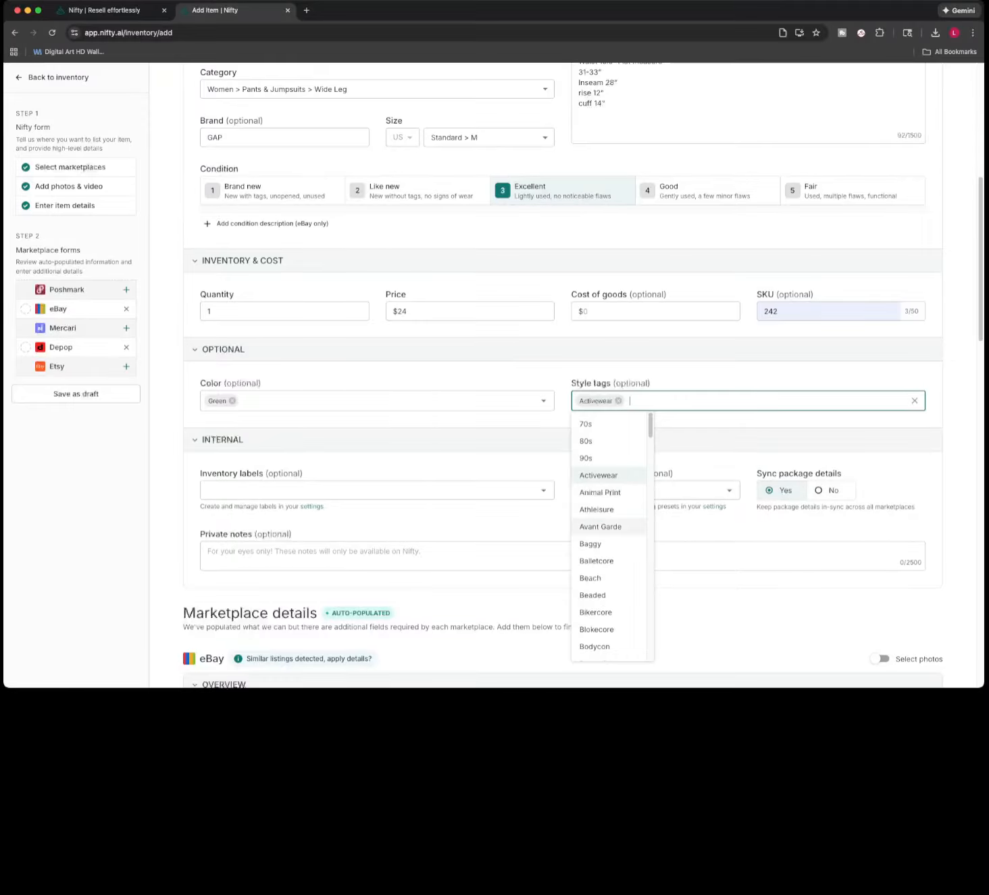
click(598, 544)
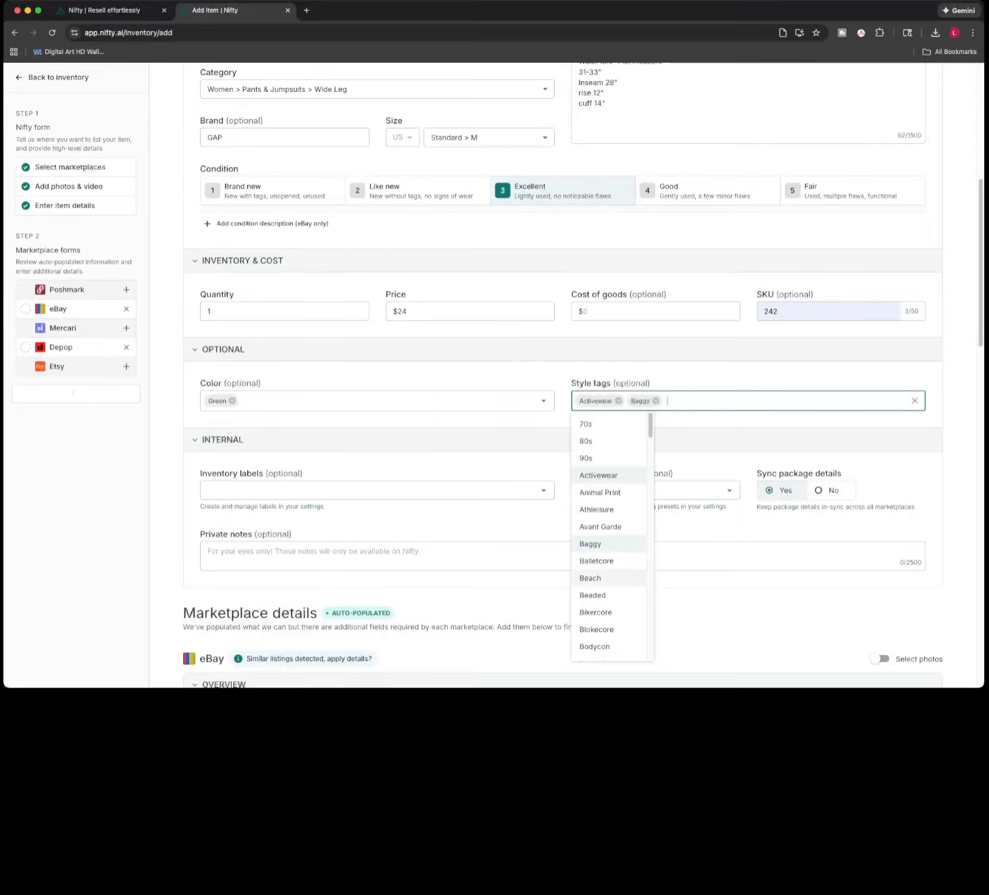
click(596, 509)
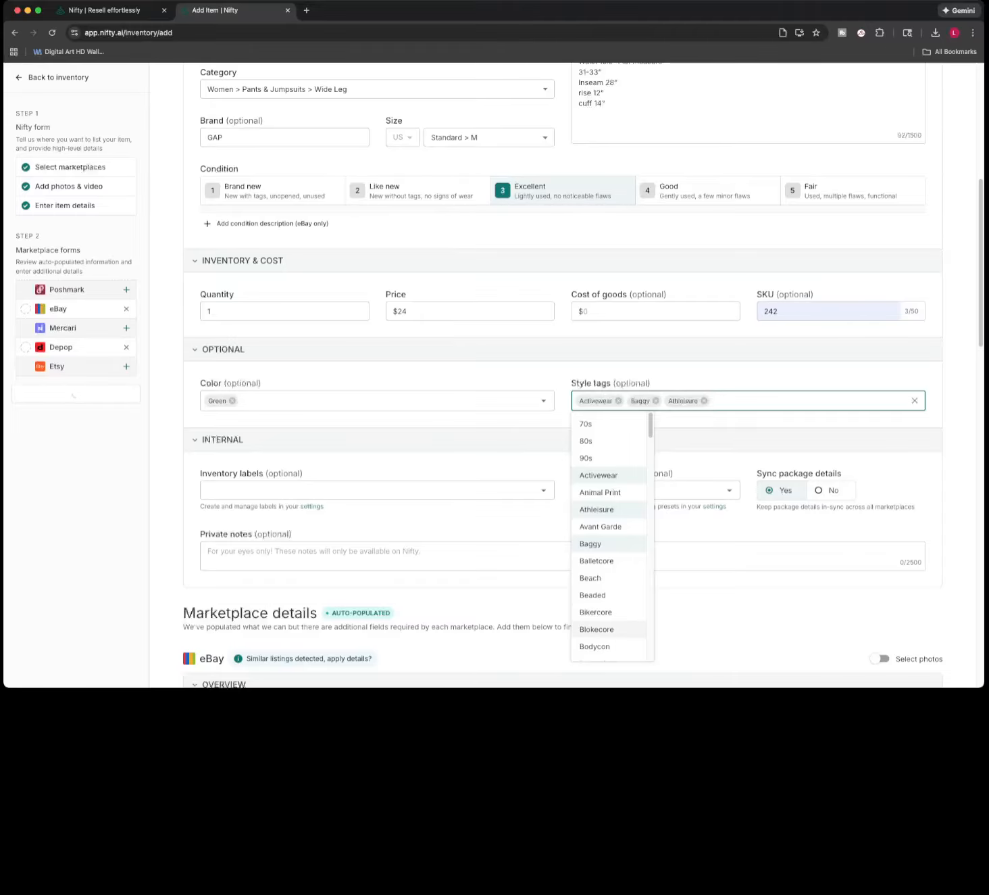
text(ca)
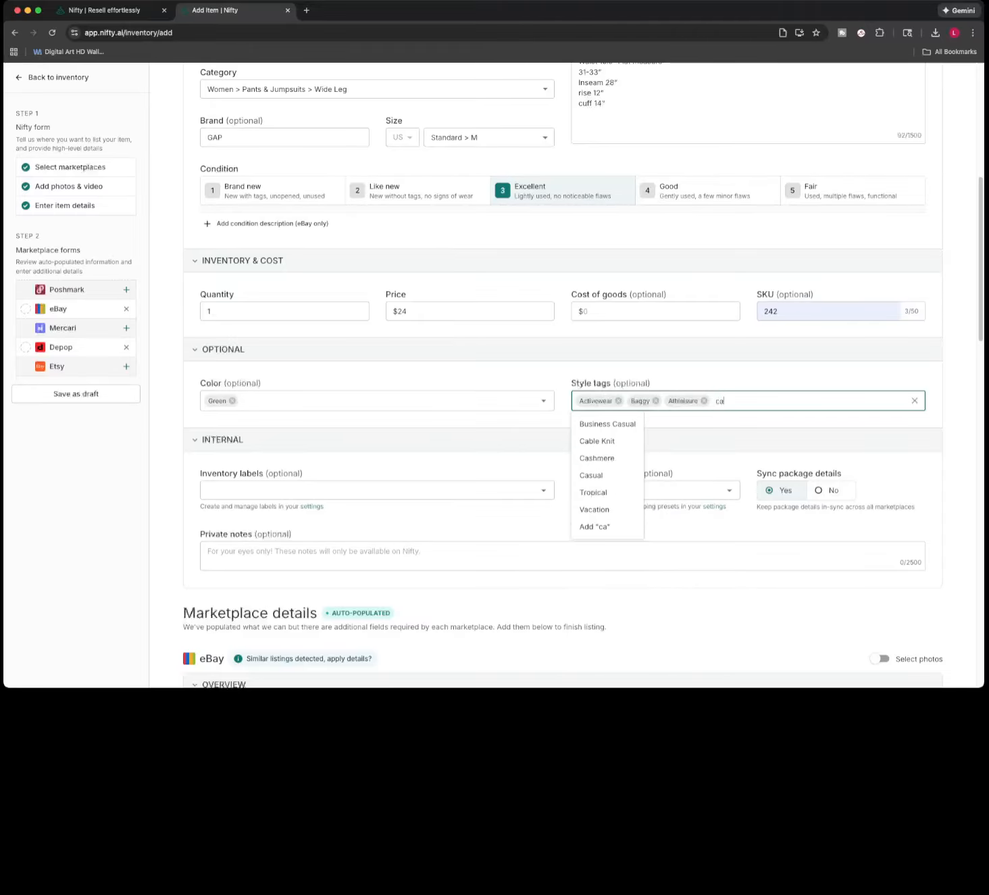
click(595, 475)
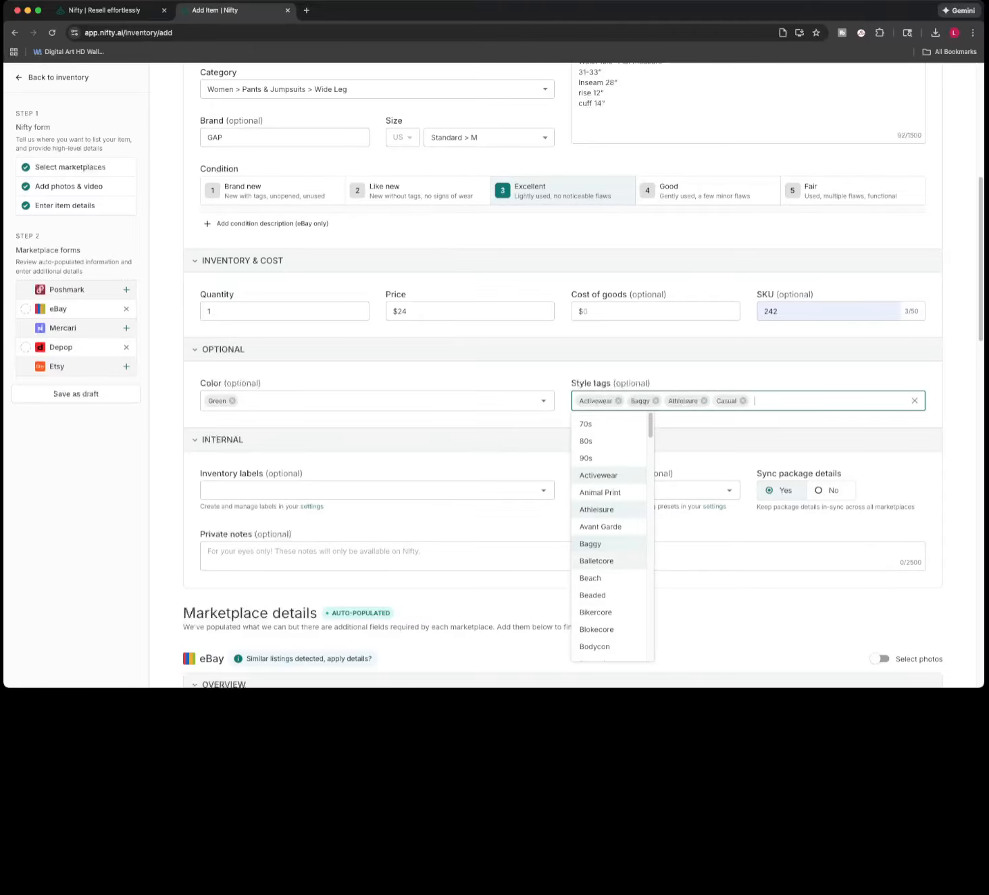
scroll(608, 546, down, 3)
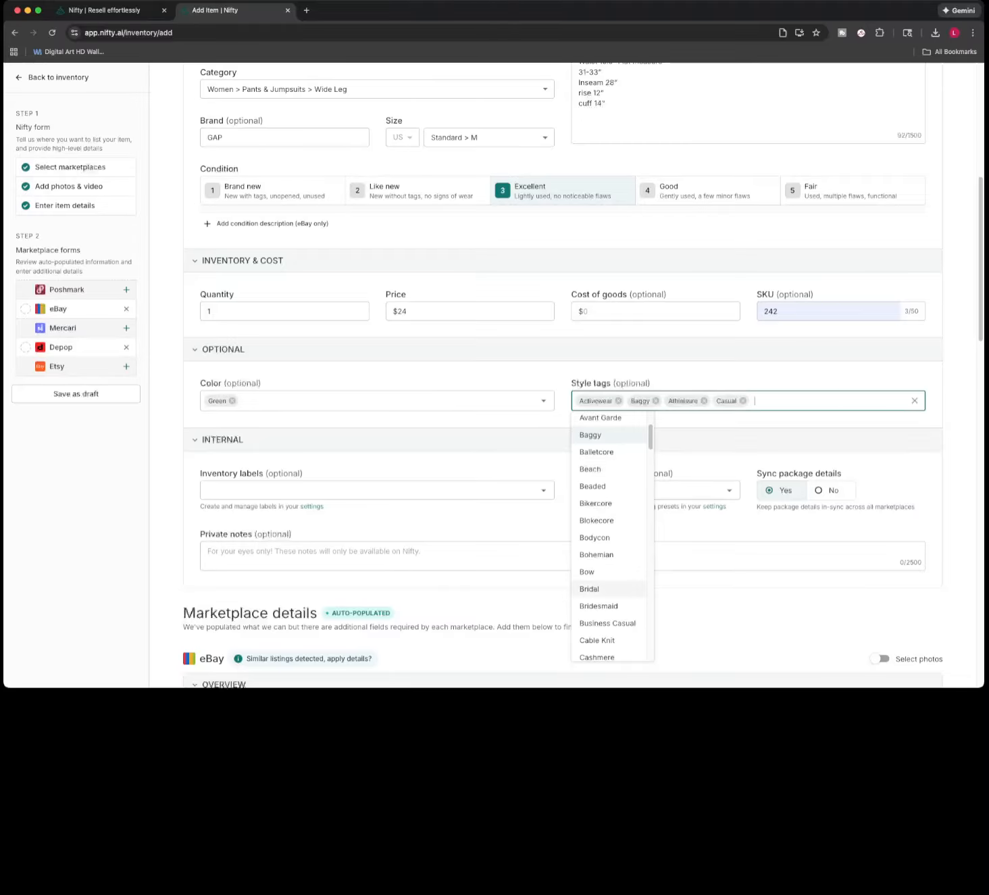
click(608, 554)
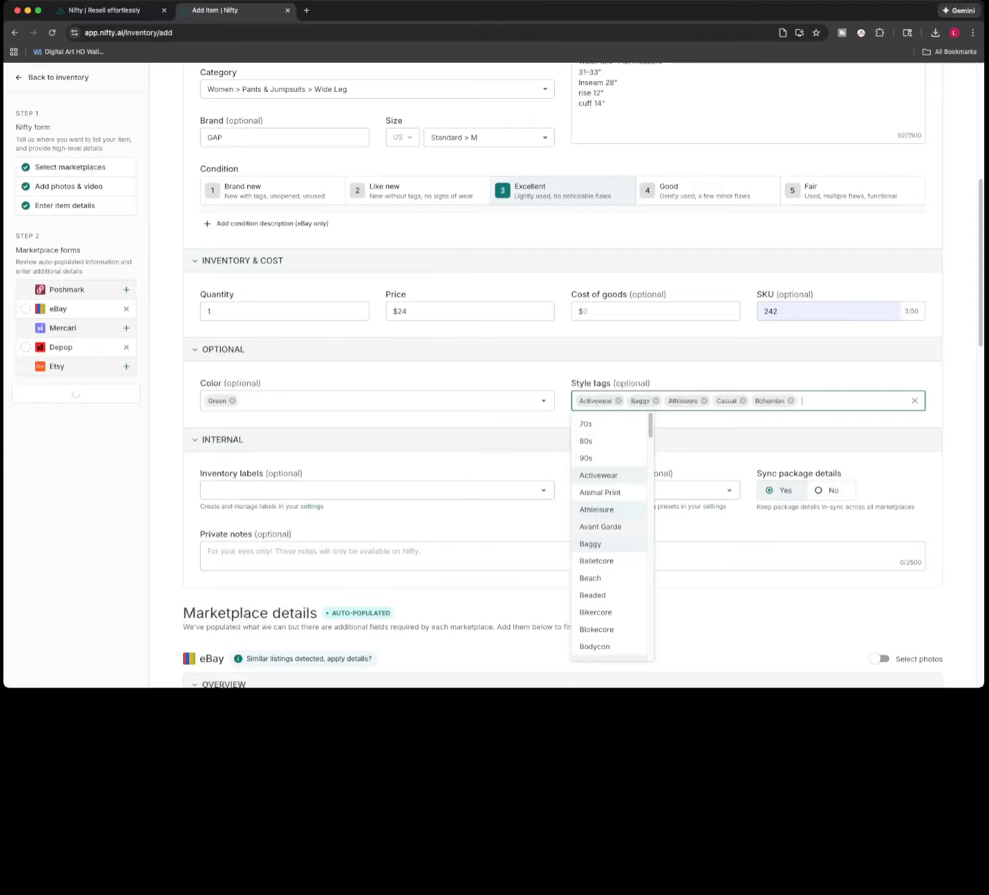
click(757, 423)
scroll(507, 375, down, 5)
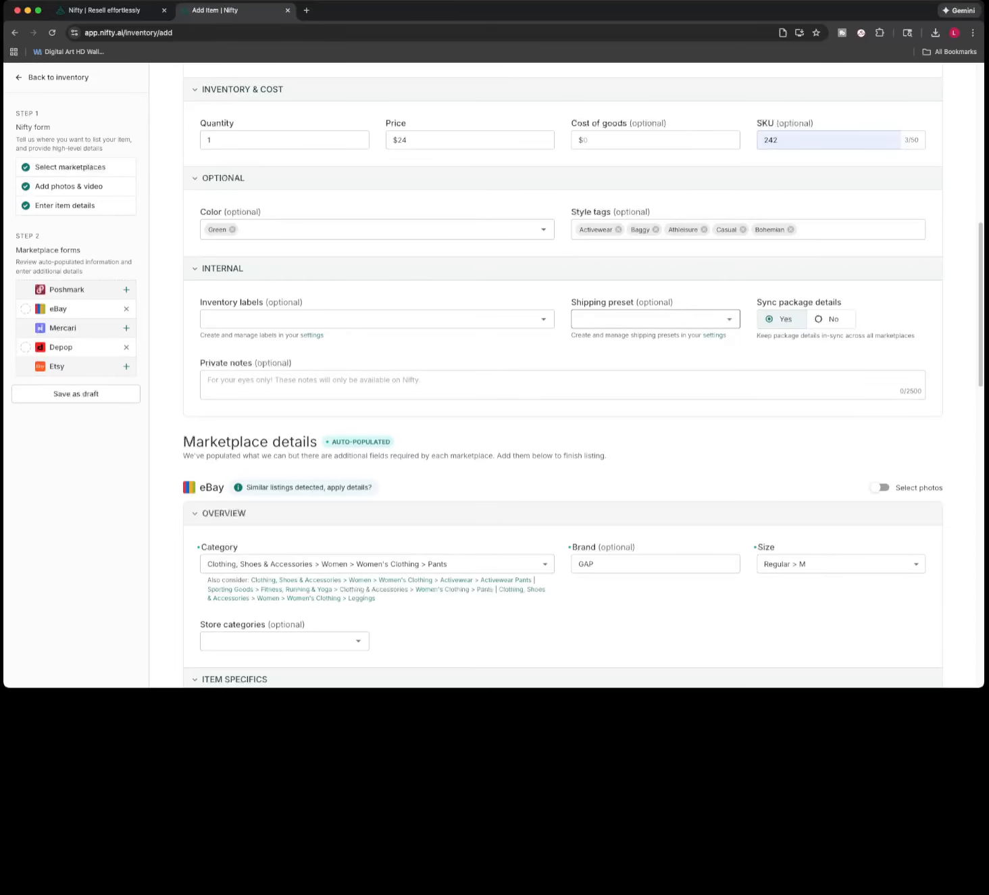
click(729, 319)
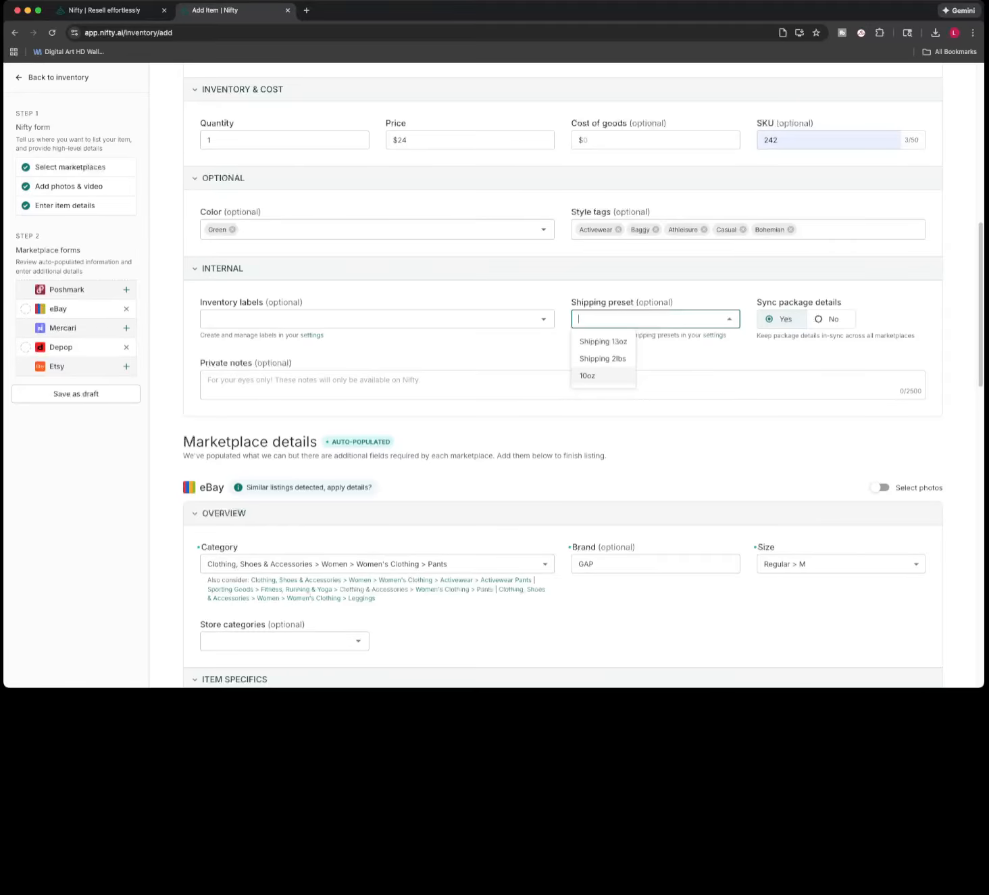
click(588, 376)
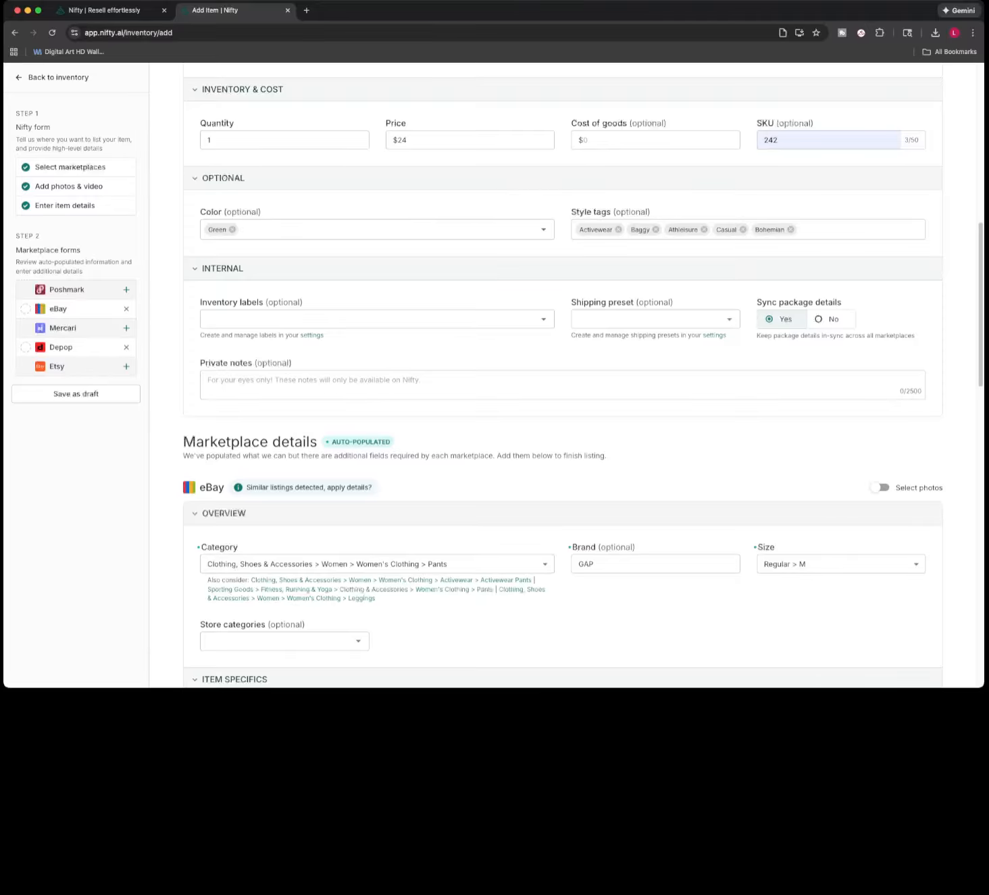
Set the Style in the eBay item specifics to Sweatpants
scroll(563, 373, down, 5)
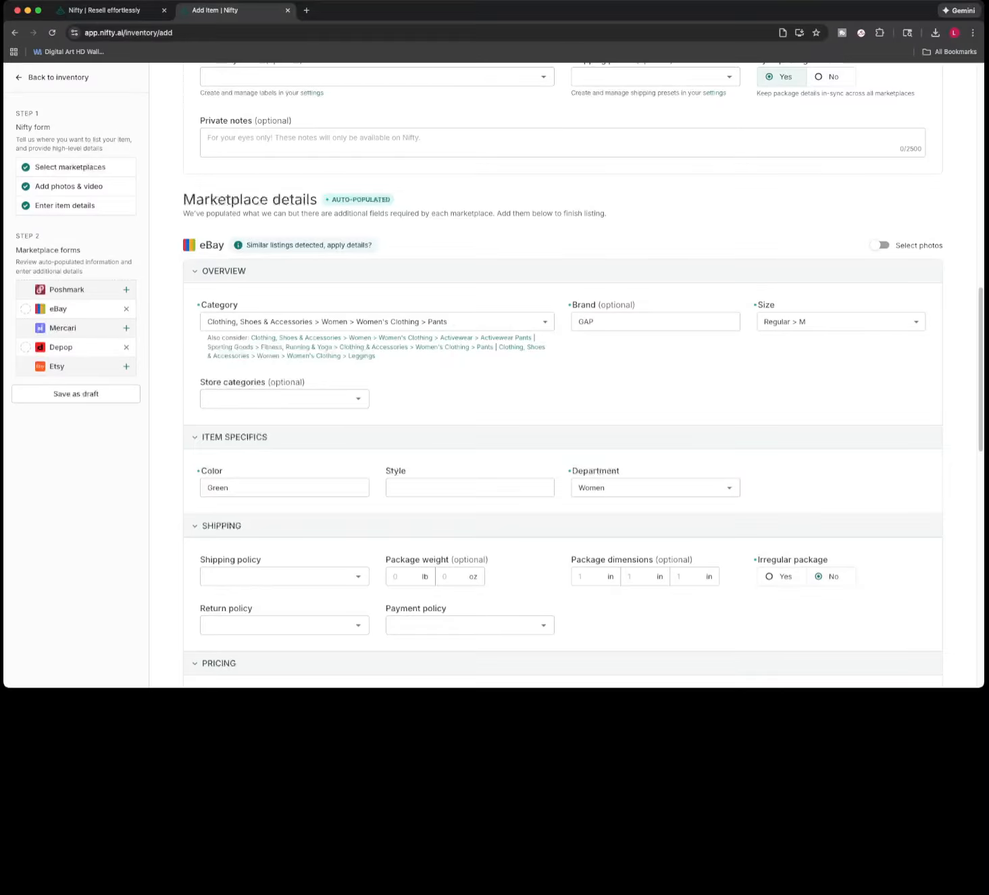
scroll(470, 332, down, 5)
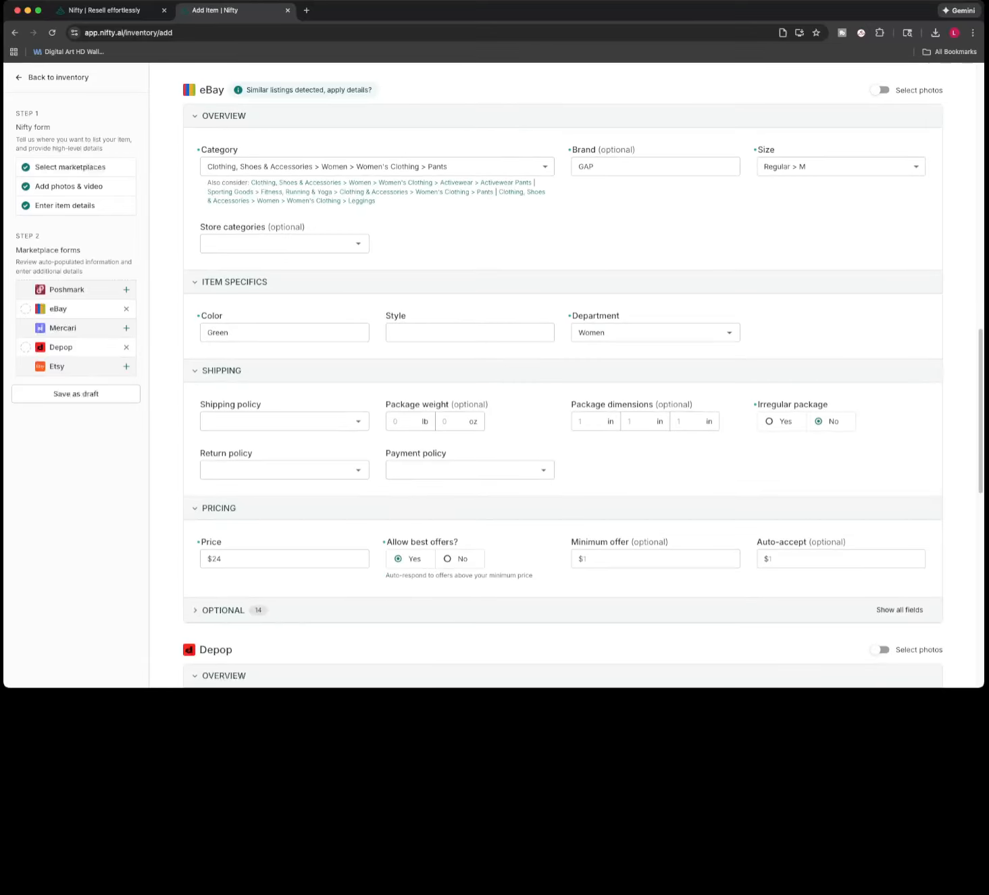
click(470, 332)
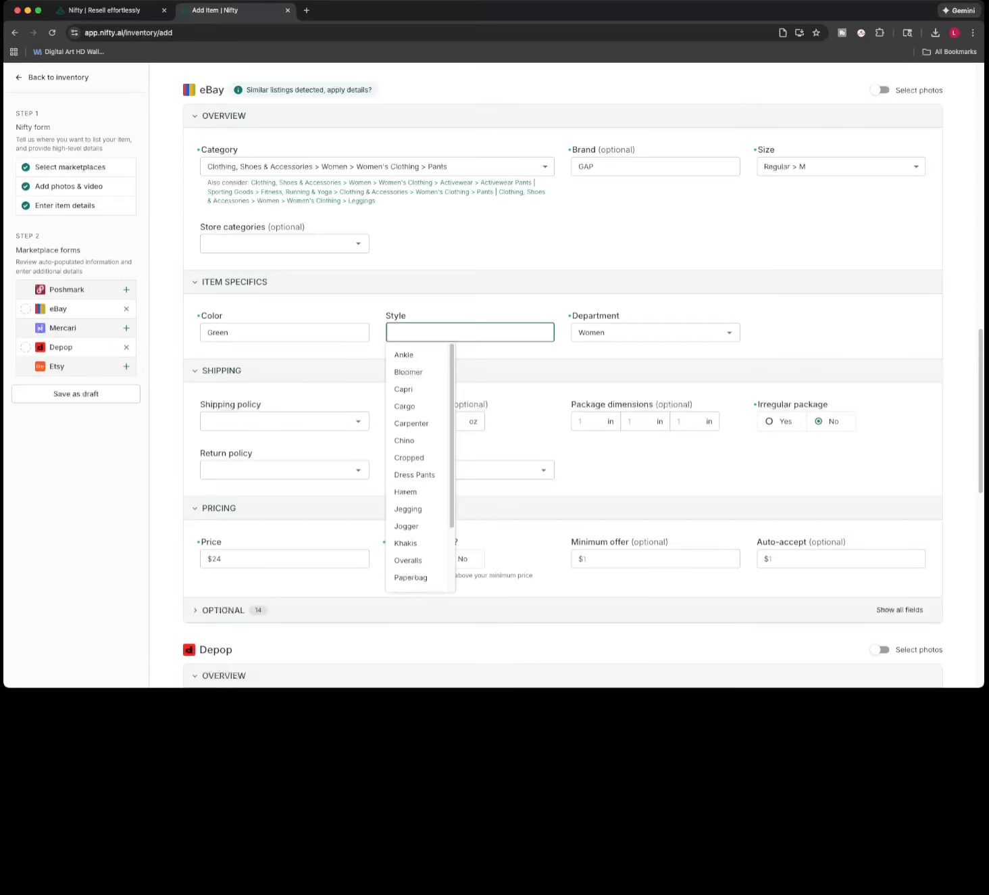
scroll(415, 483, down, 2)
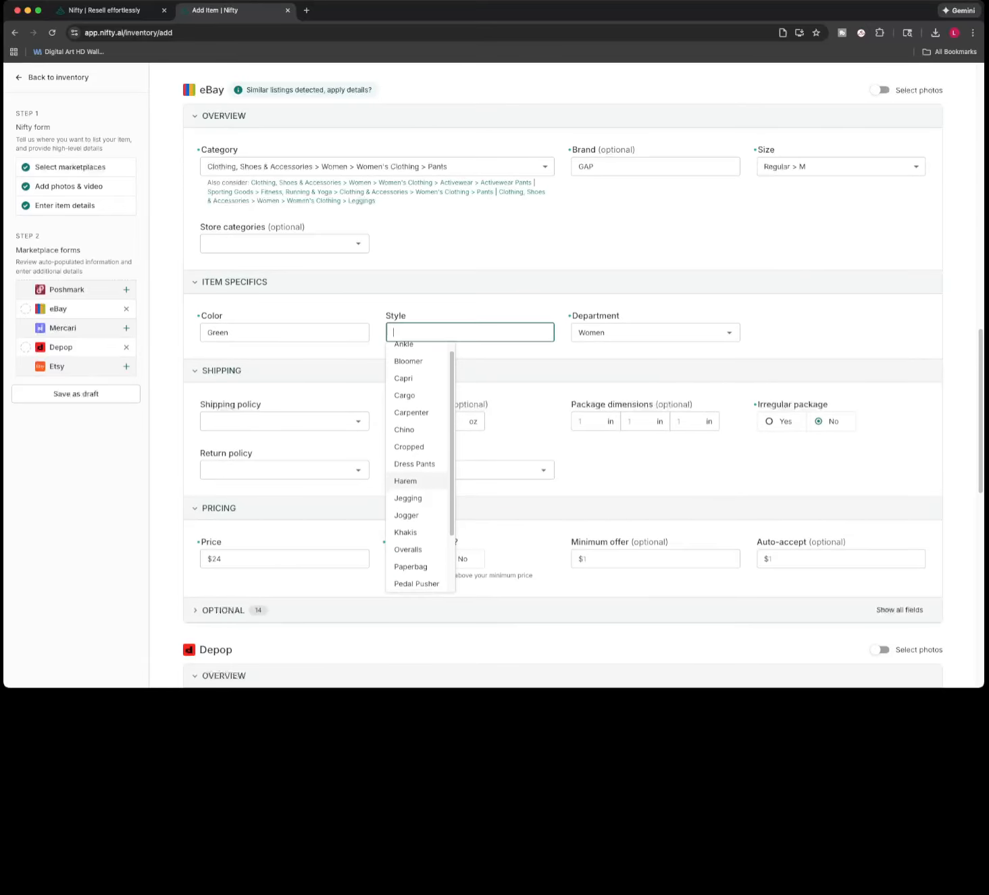
scroll(415, 483, down, 2)
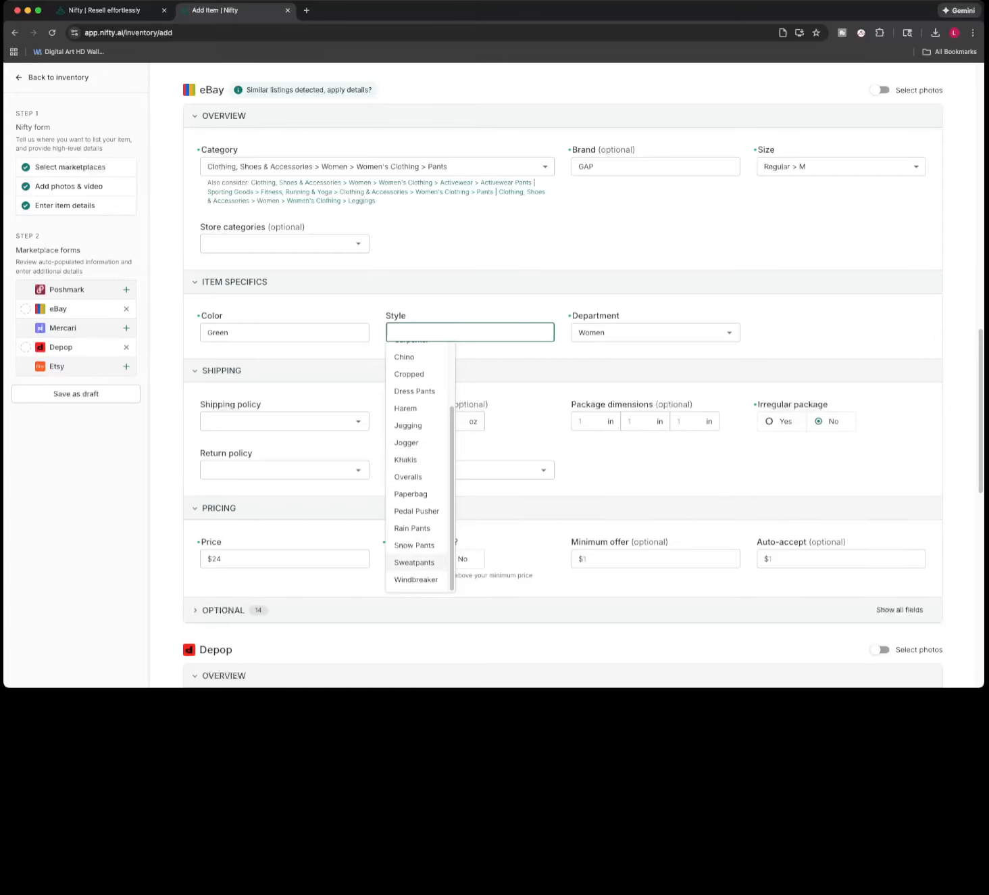
click(439, 561)
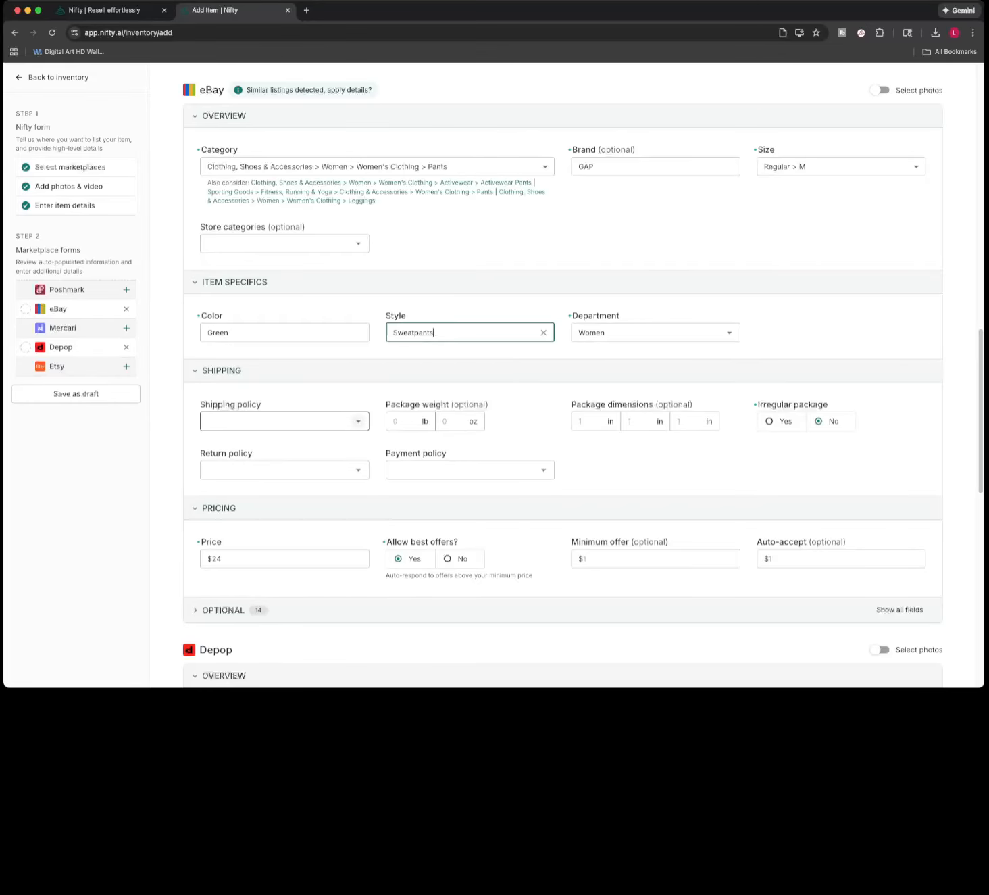
Choose the eBay shipping policy "Flat: USPSFirstClass $8.44, 1 business day"
click(359, 421)
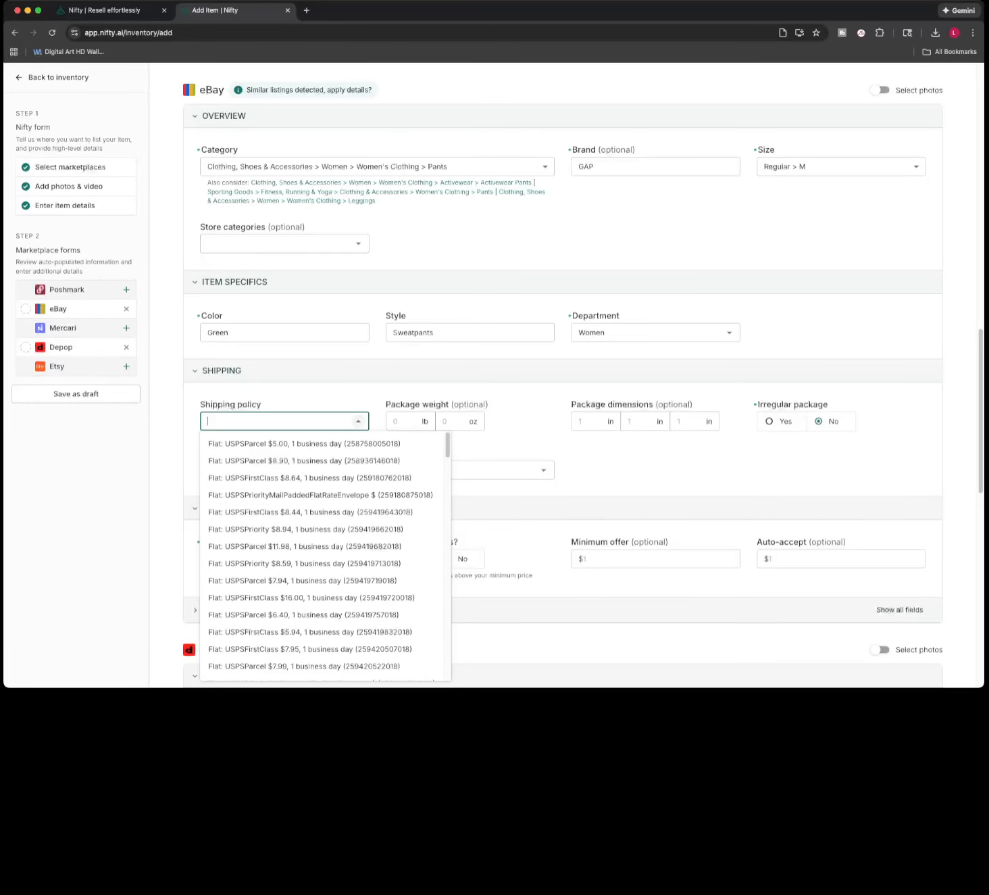
key(Down)
key(Down)
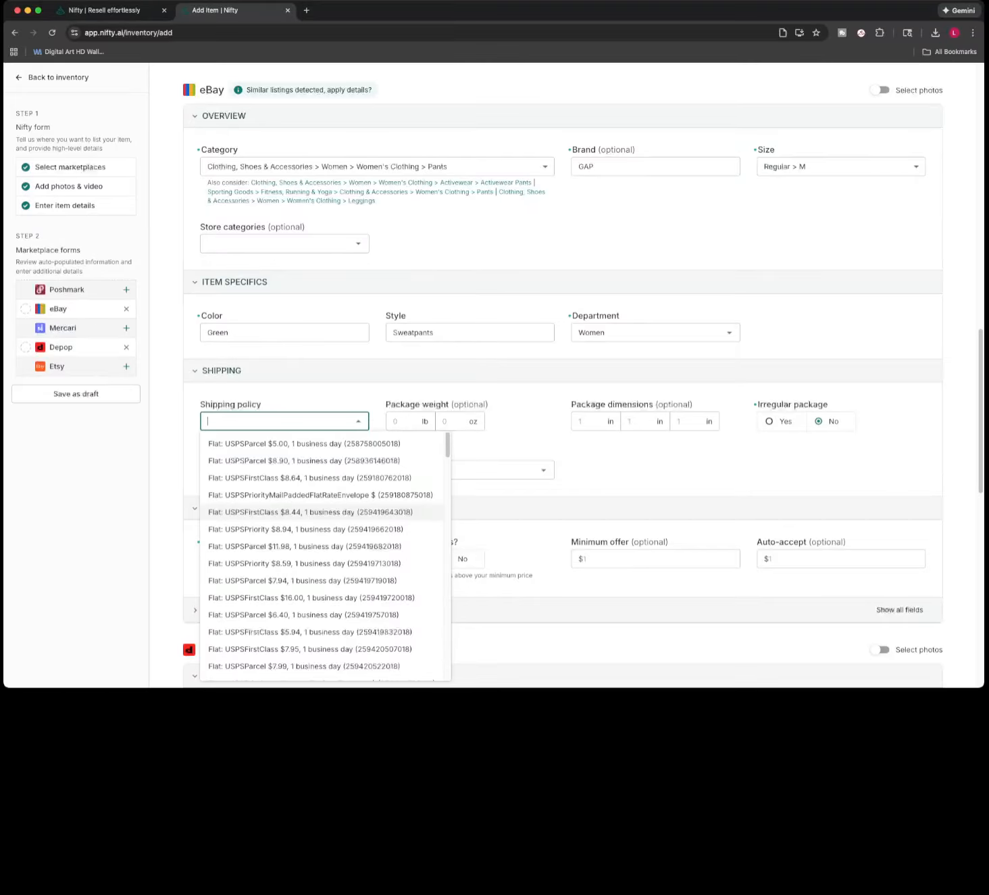
click(302, 512)
Set the eBay package weight to 2 lb and the package dimensions to 10 × 8 × 4 in
click(407, 421)
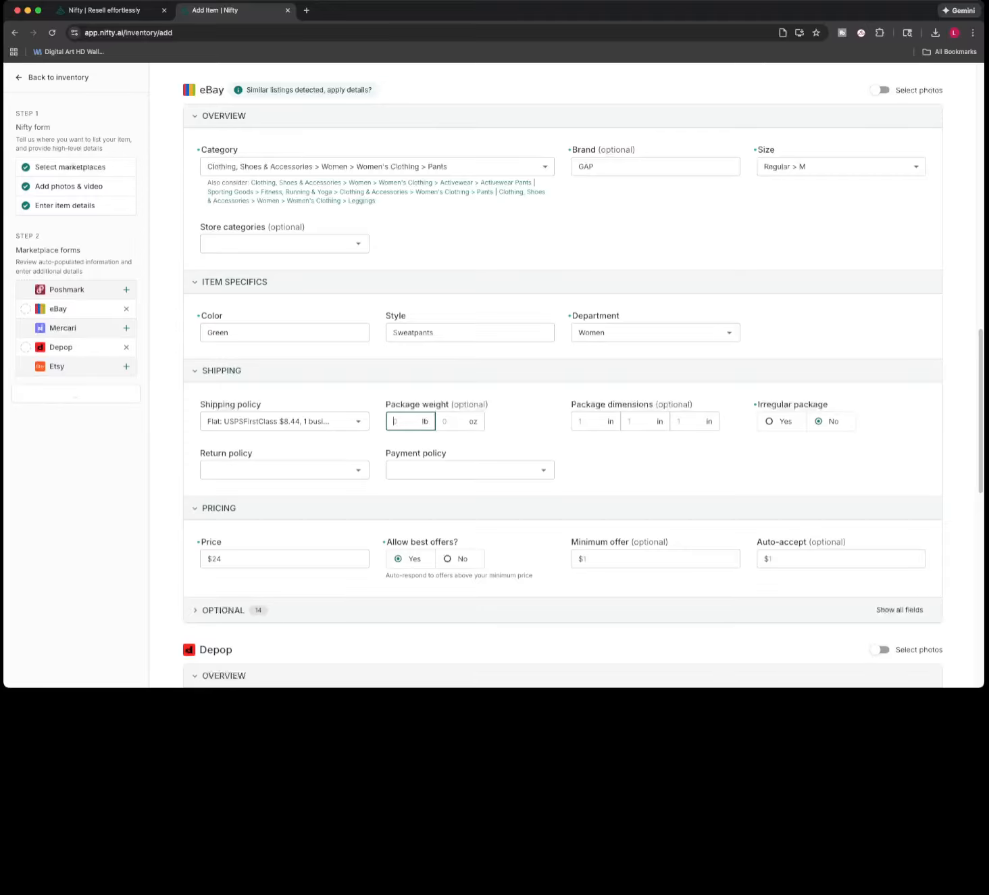
text(22)
double_click(398, 421)
text(2)
click(590, 421)
text(10)
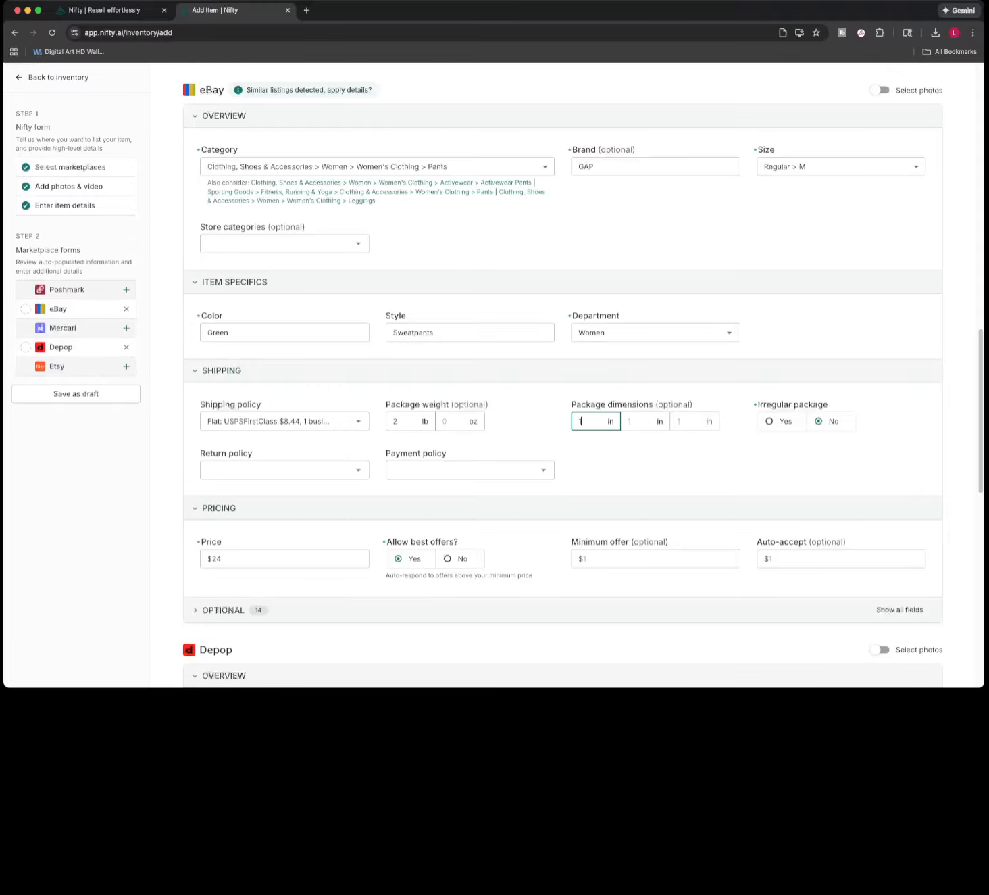
key(Tab)
text(8)
key(Tab)
text(4)
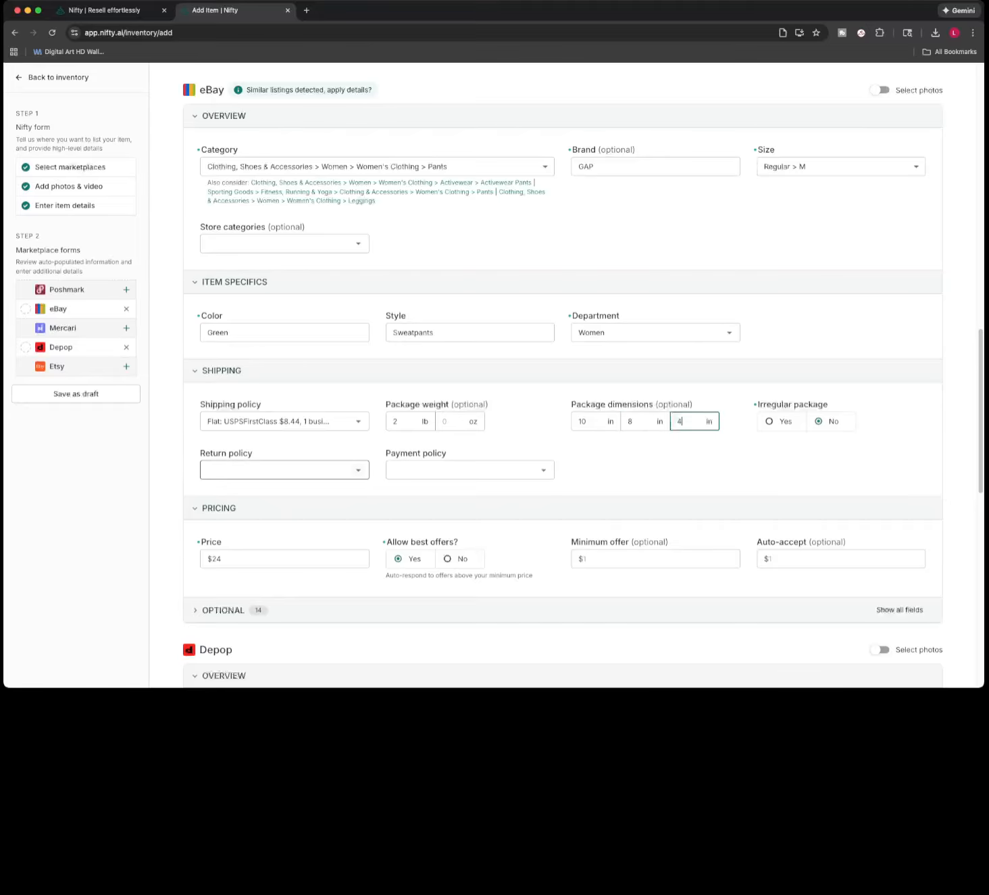
Set the eBay return policy to 30 days money back and the payment policy to the first eBay Managed Payments entry
click(358, 470)
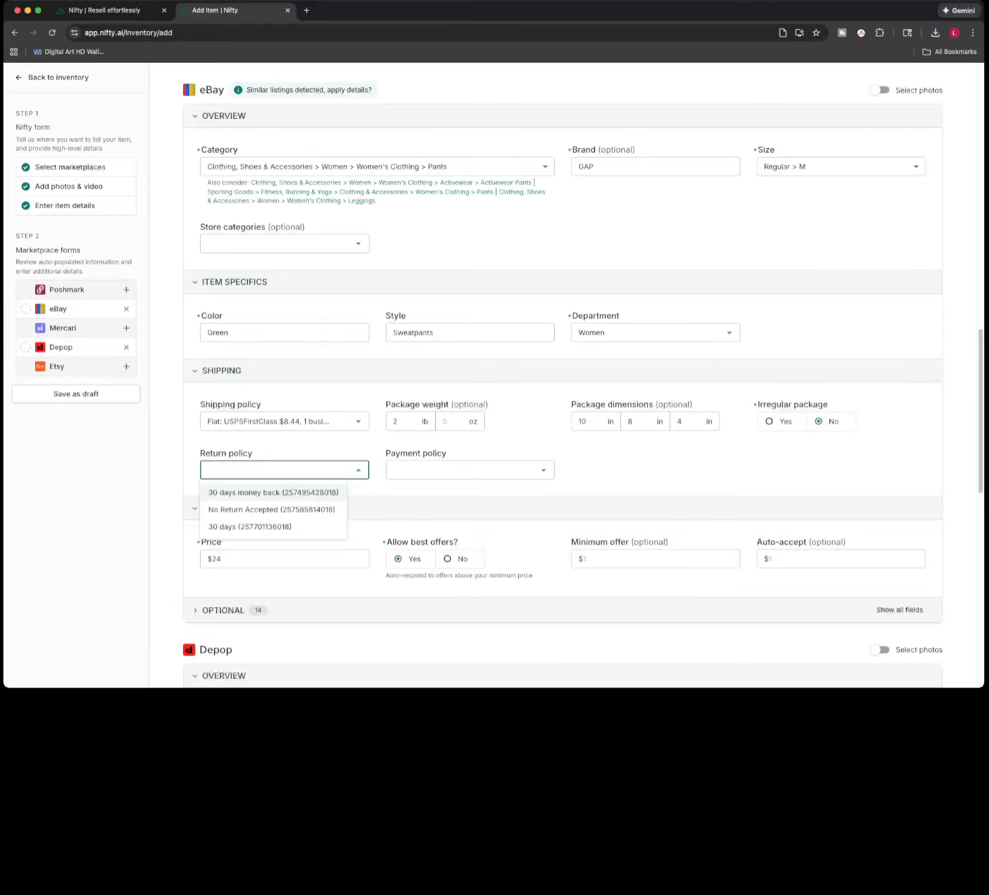
click(273, 493)
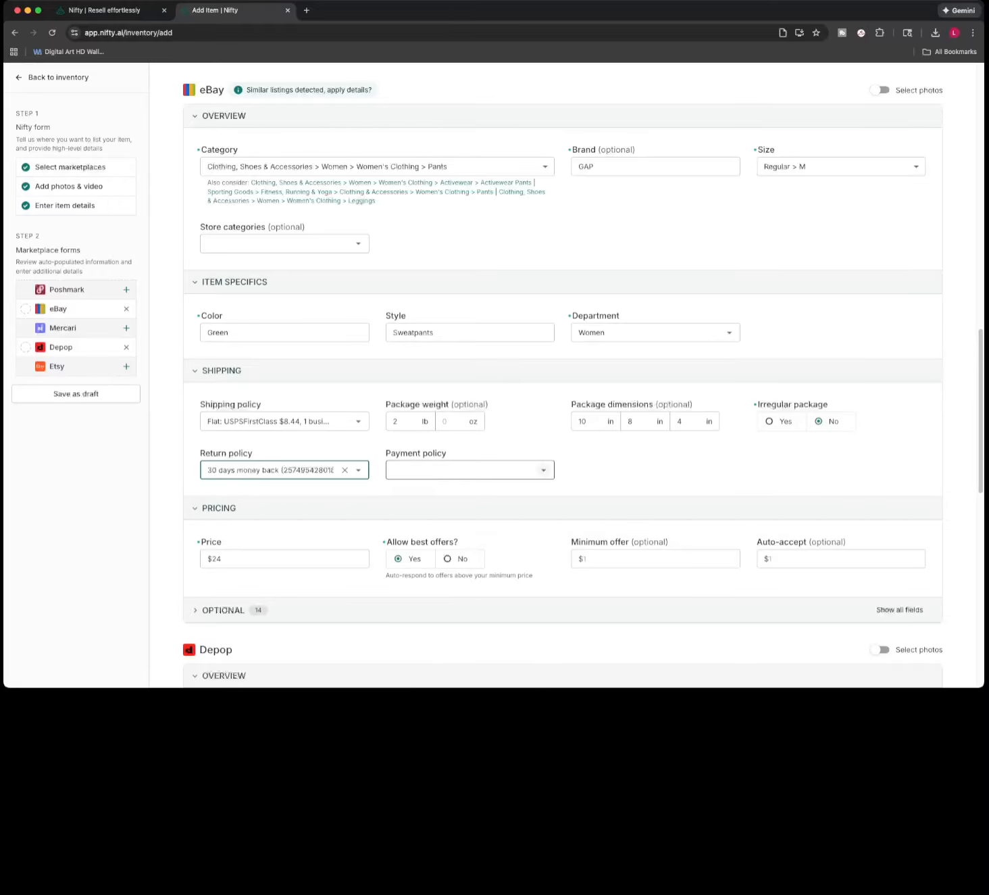
click(543, 469)
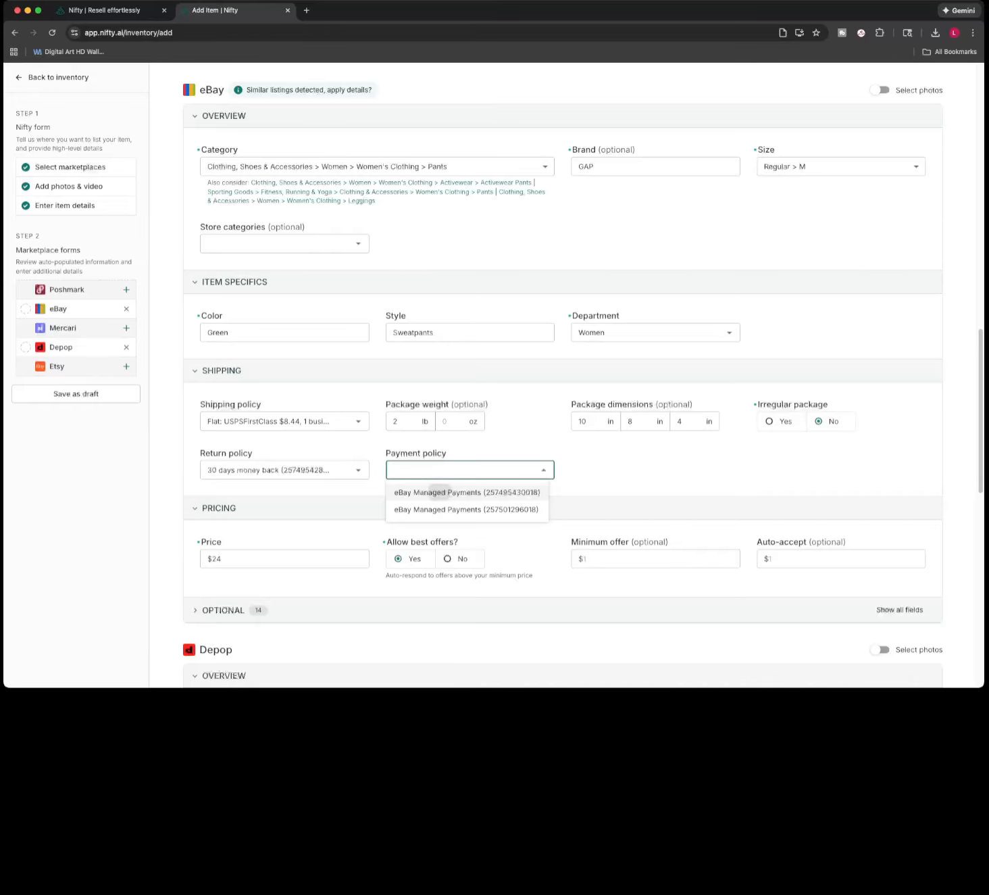
click(440, 492)
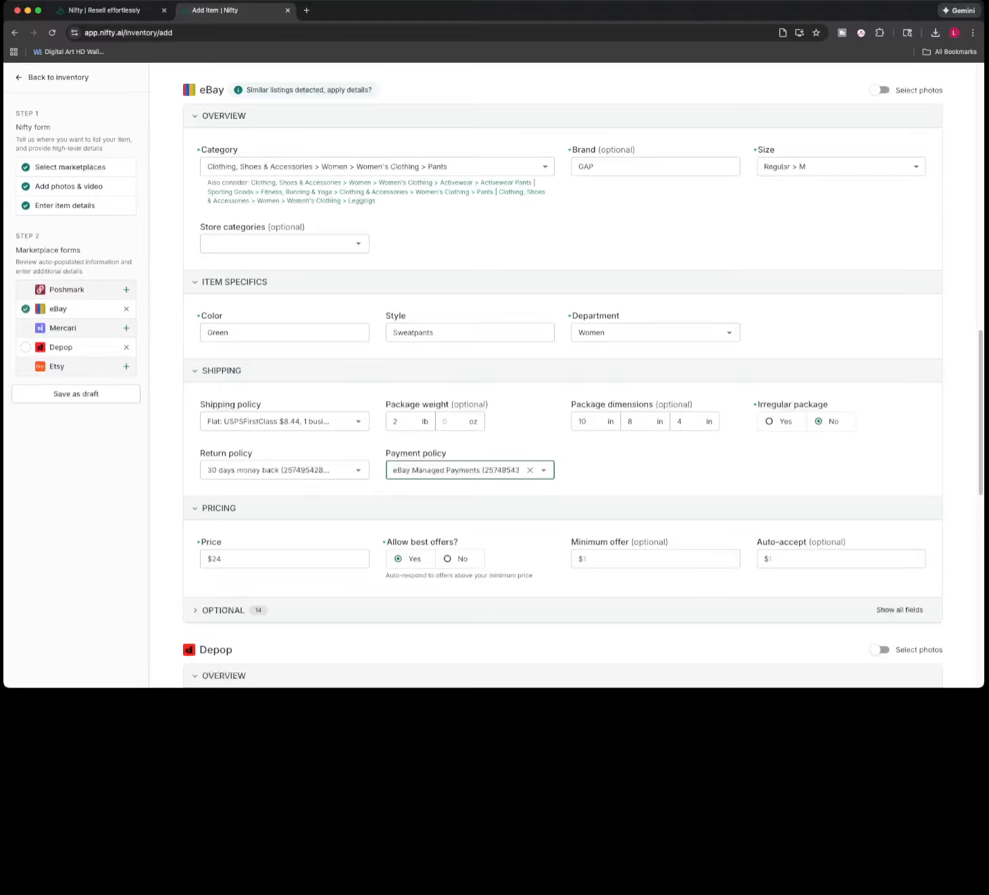
Expand the eBay optional details and set the Type to Pants and the Material to Cotton
scroll(284, 318, down, 4)
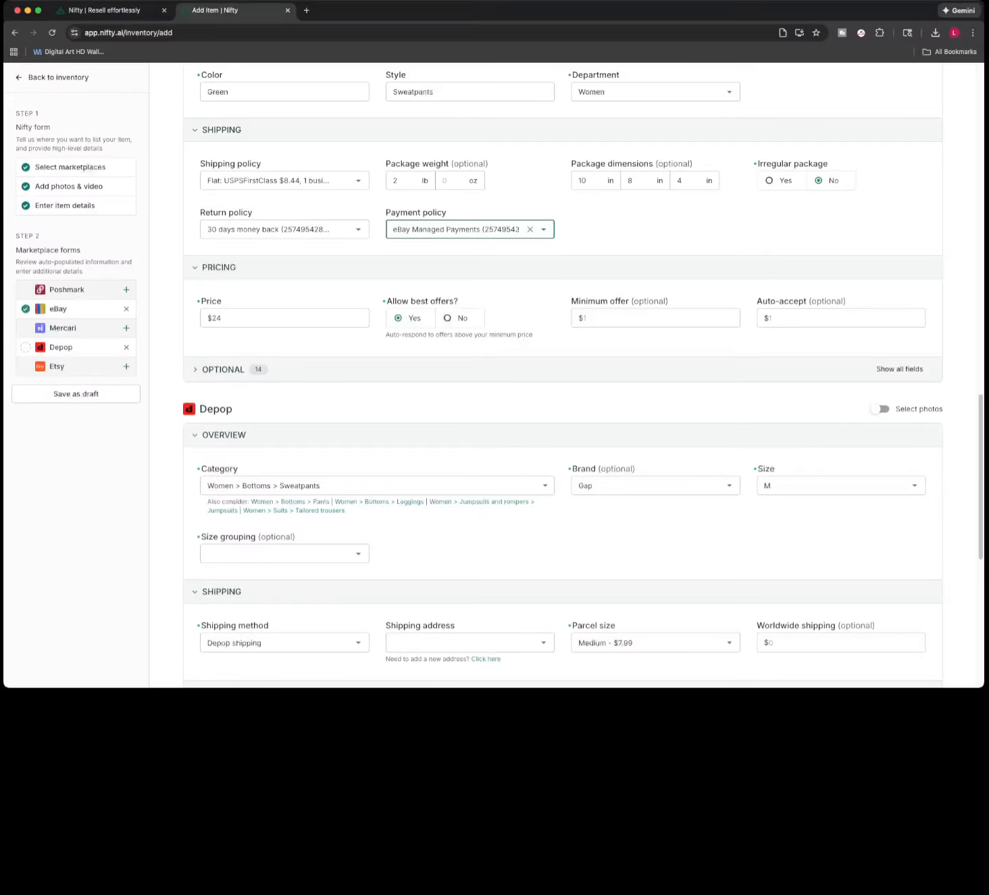
scroll(562, 373, down, 1)
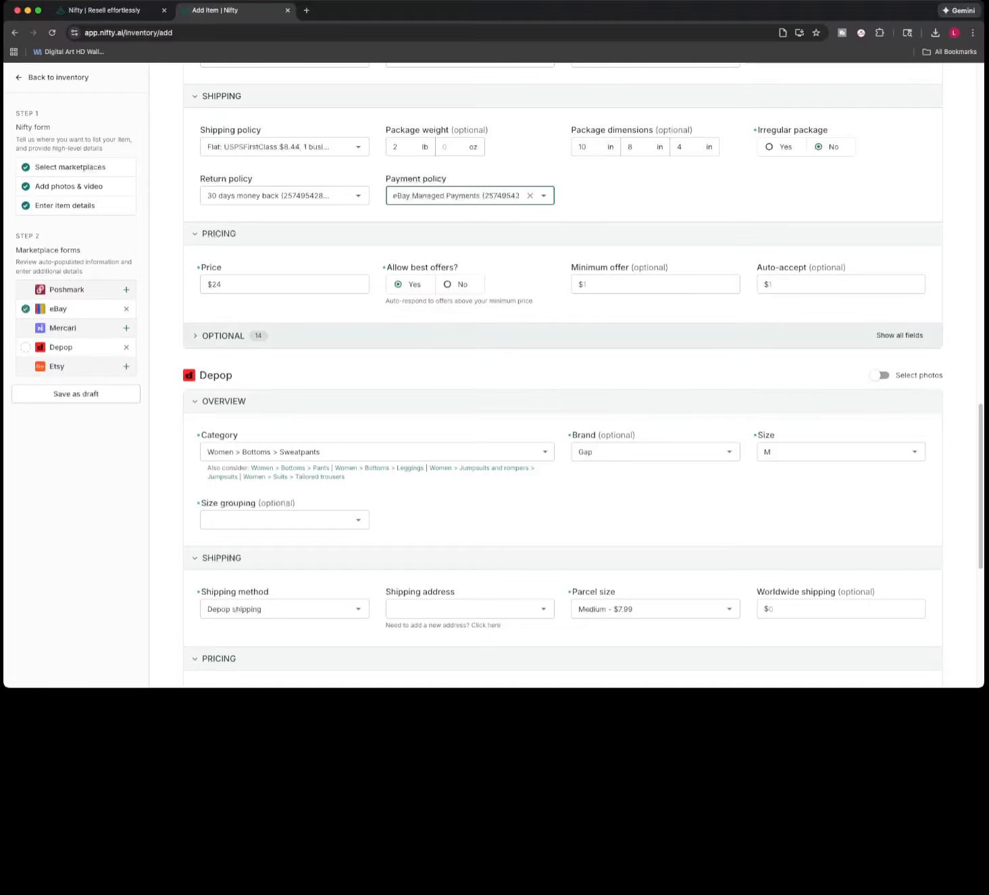
click(223, 336)
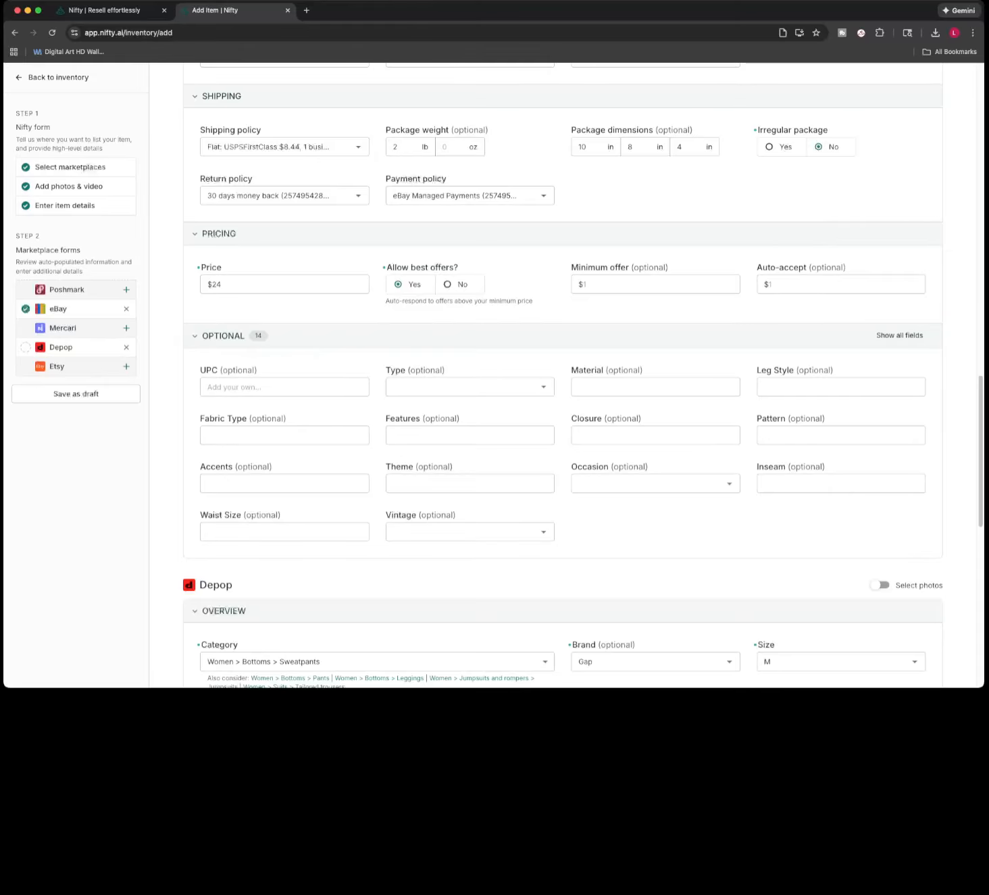
click(469, 387)
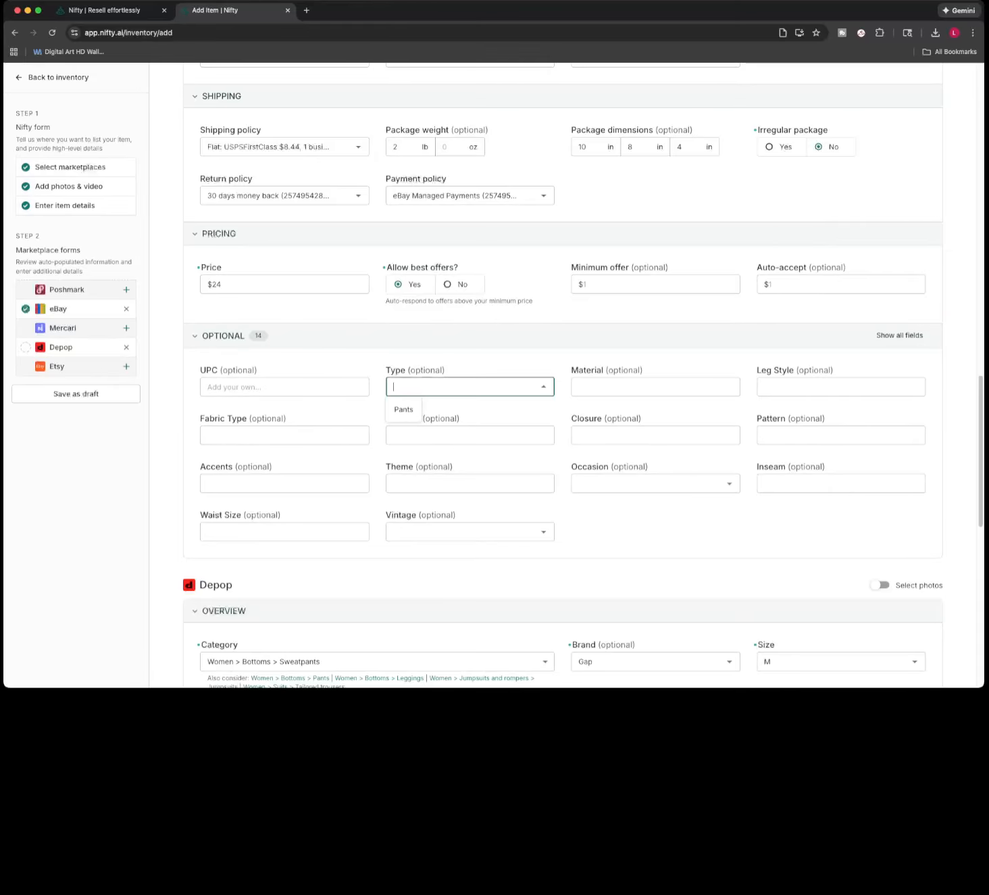
click(403, 410)
click(656, 387)
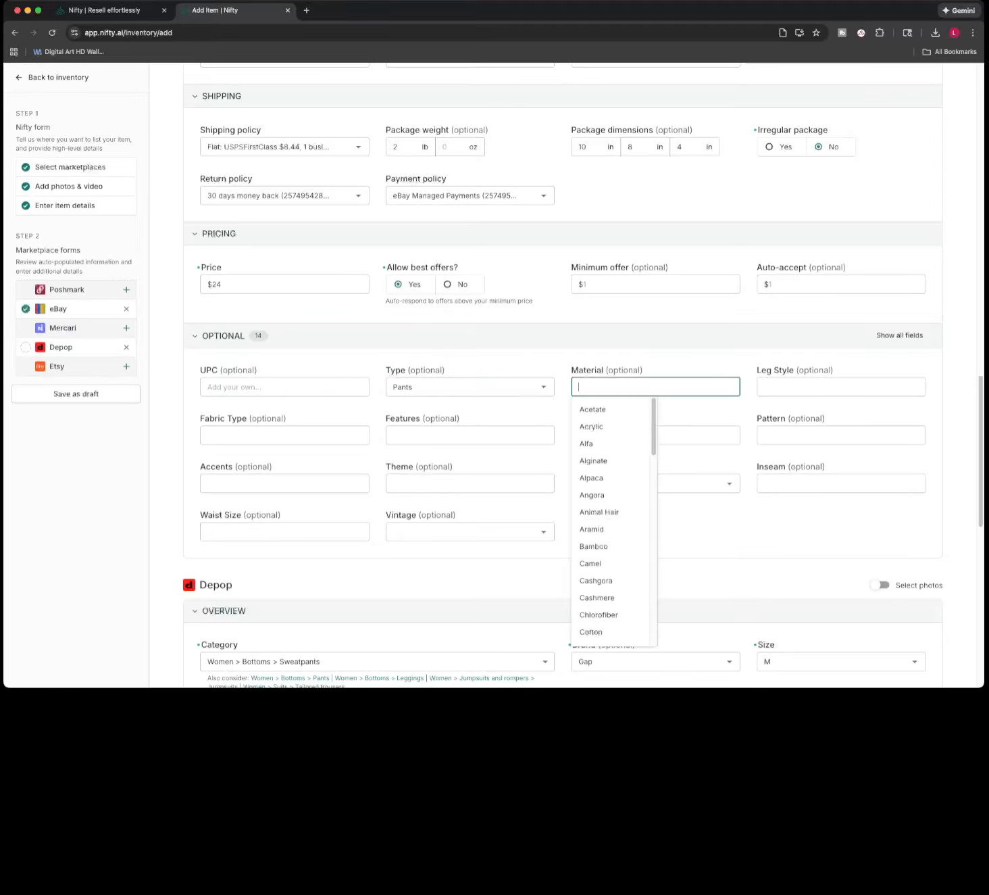
click(591, 632)
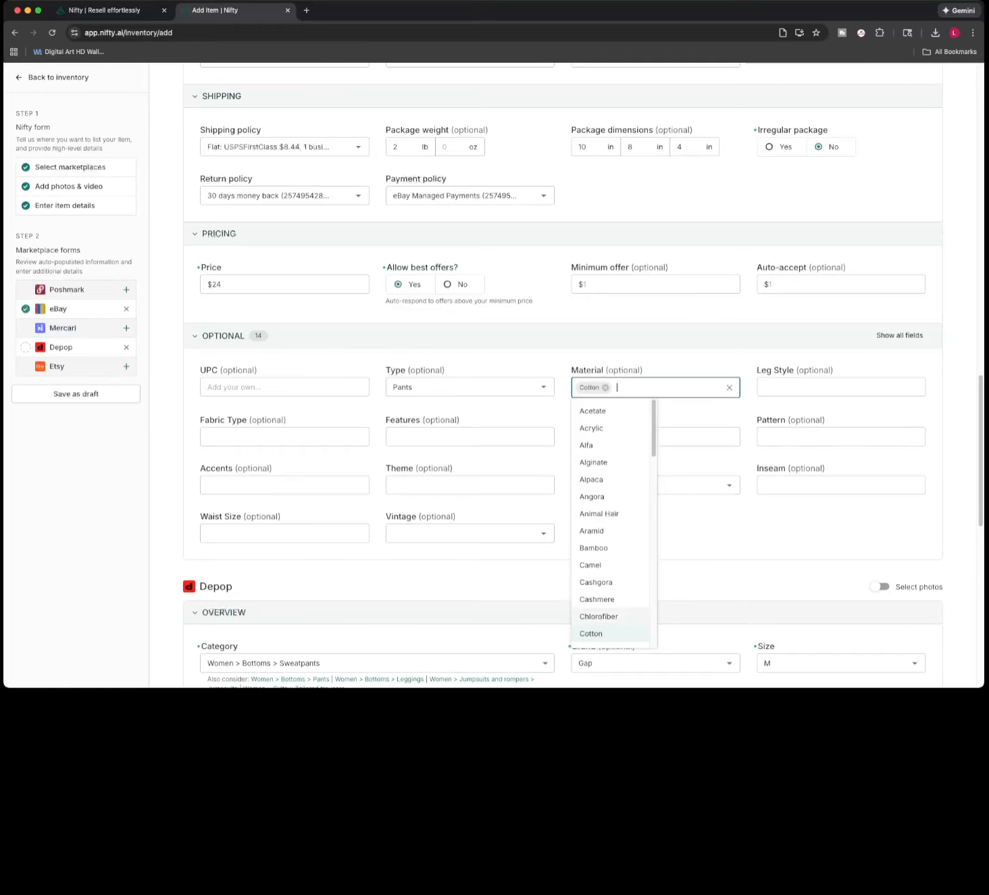
Add Polyester as a second Material in the eBay optional details
click(841, 387)
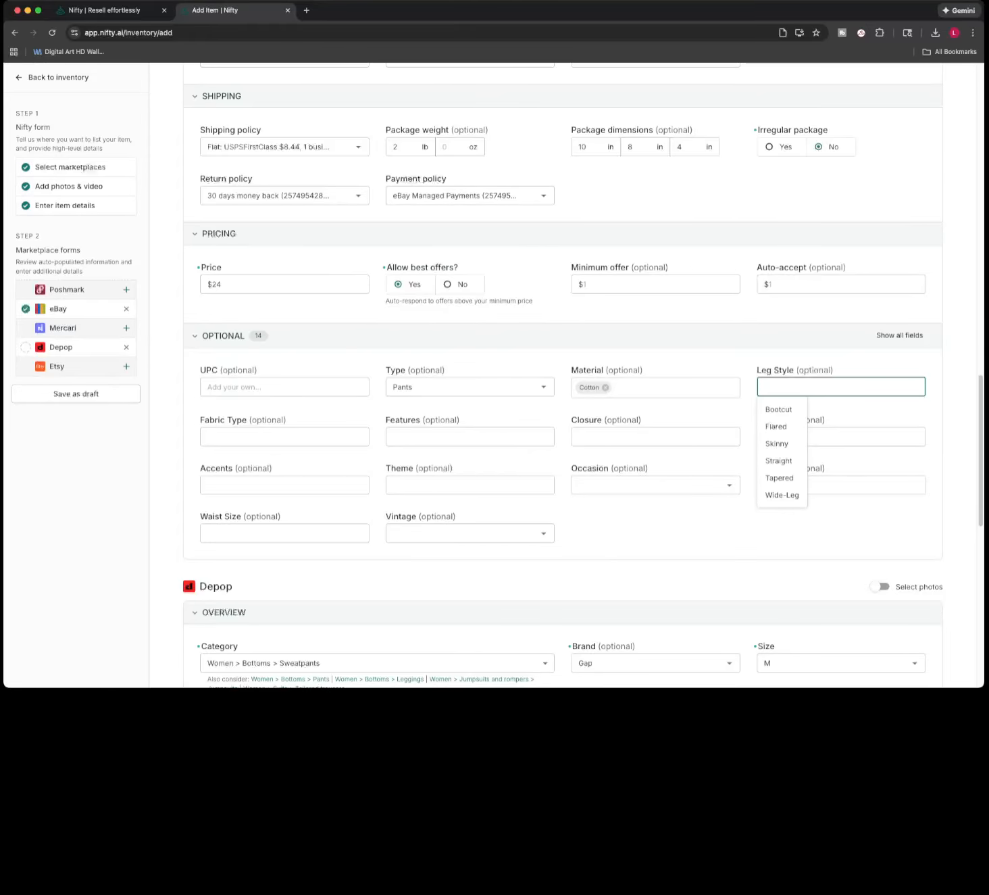
key(super+Tab)
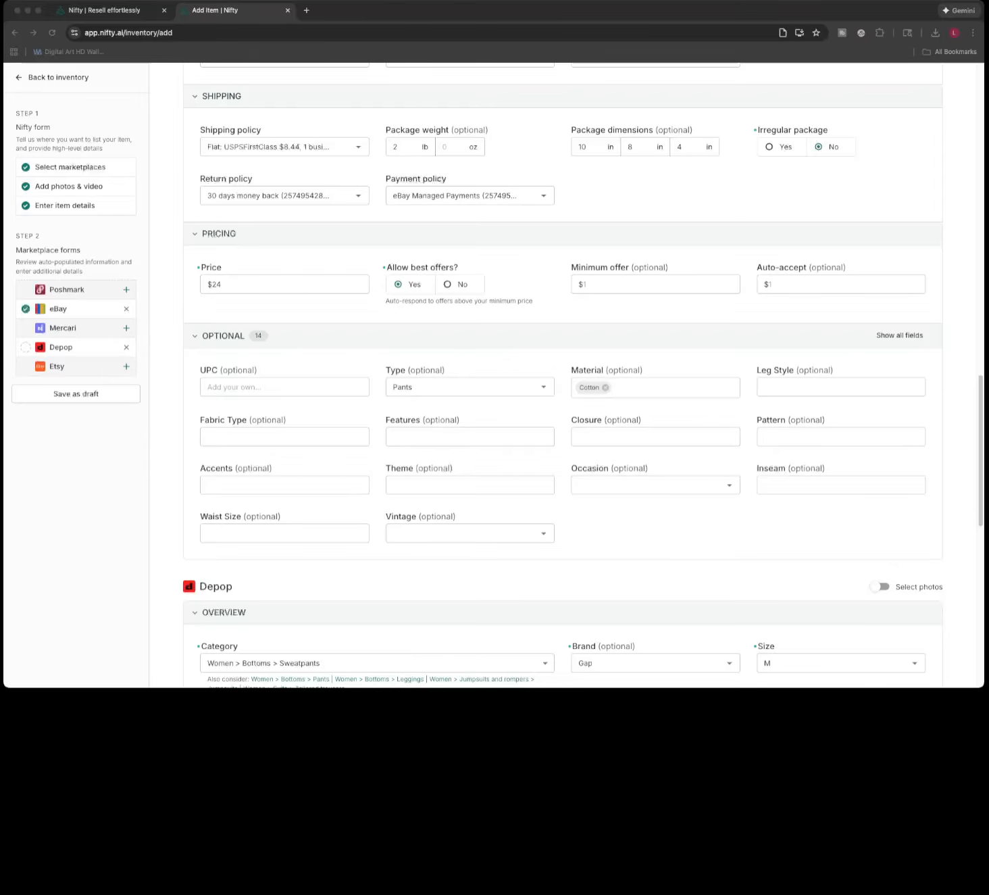
key(super+Tab)
click(665, 387)
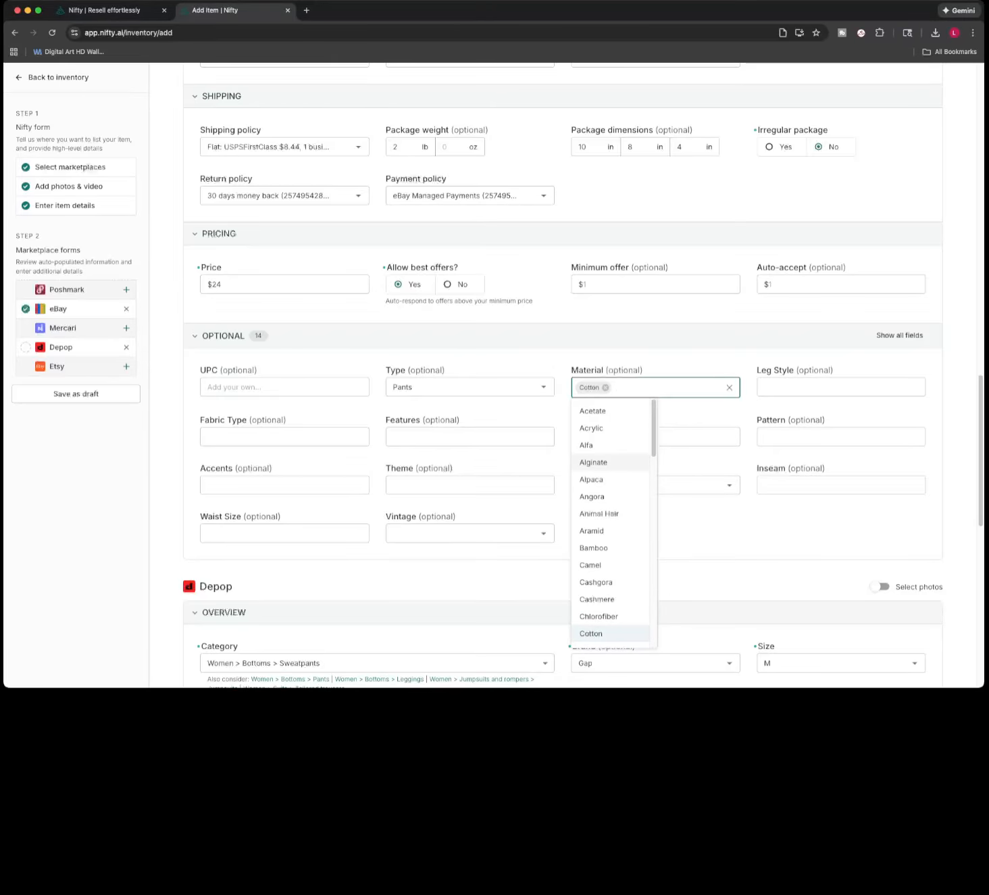
text(pol)
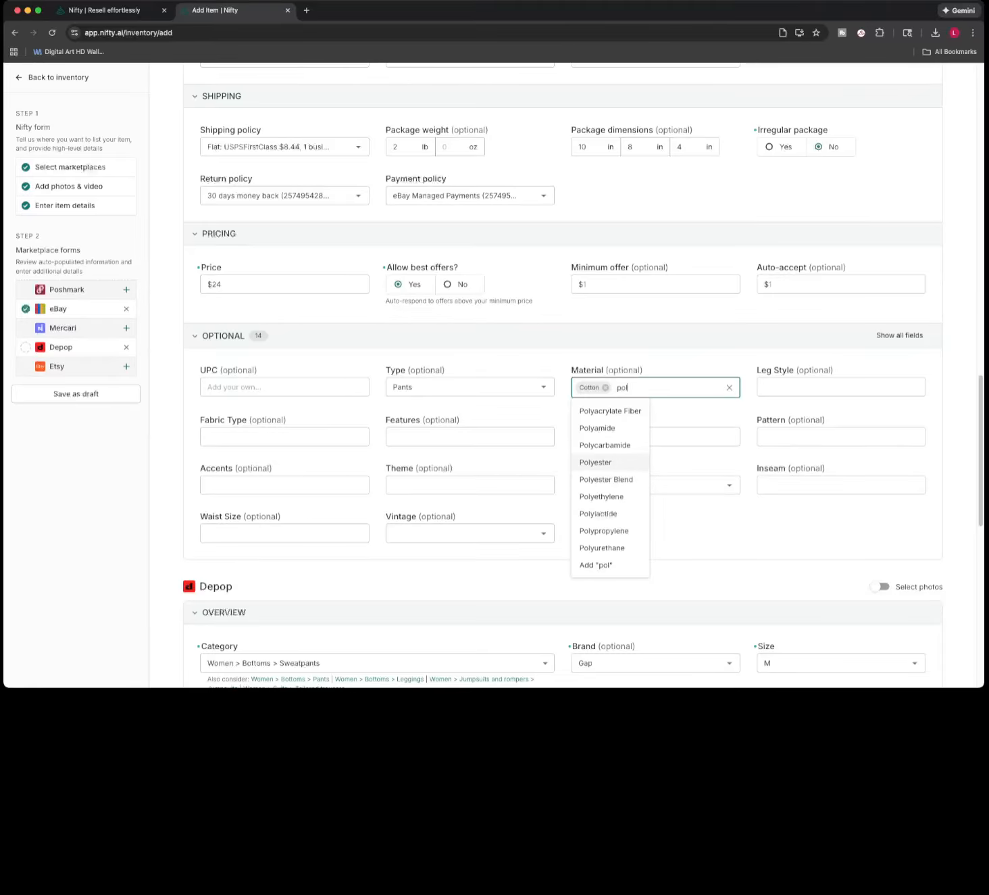
key(Return)
Set the Leg Style in the eBay optional details to Wide-Leg
key(Tab)
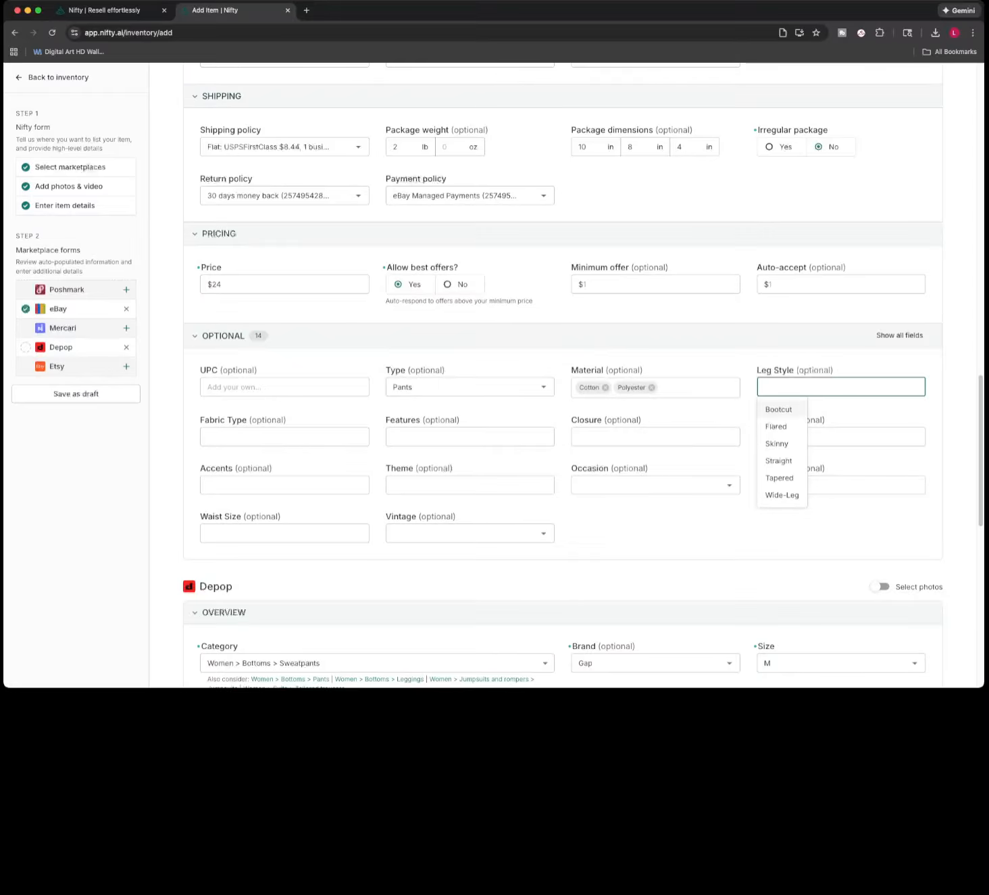
key(Down)
key(Down)
key(Down)
key(Down)
key(Down)
key(Return)
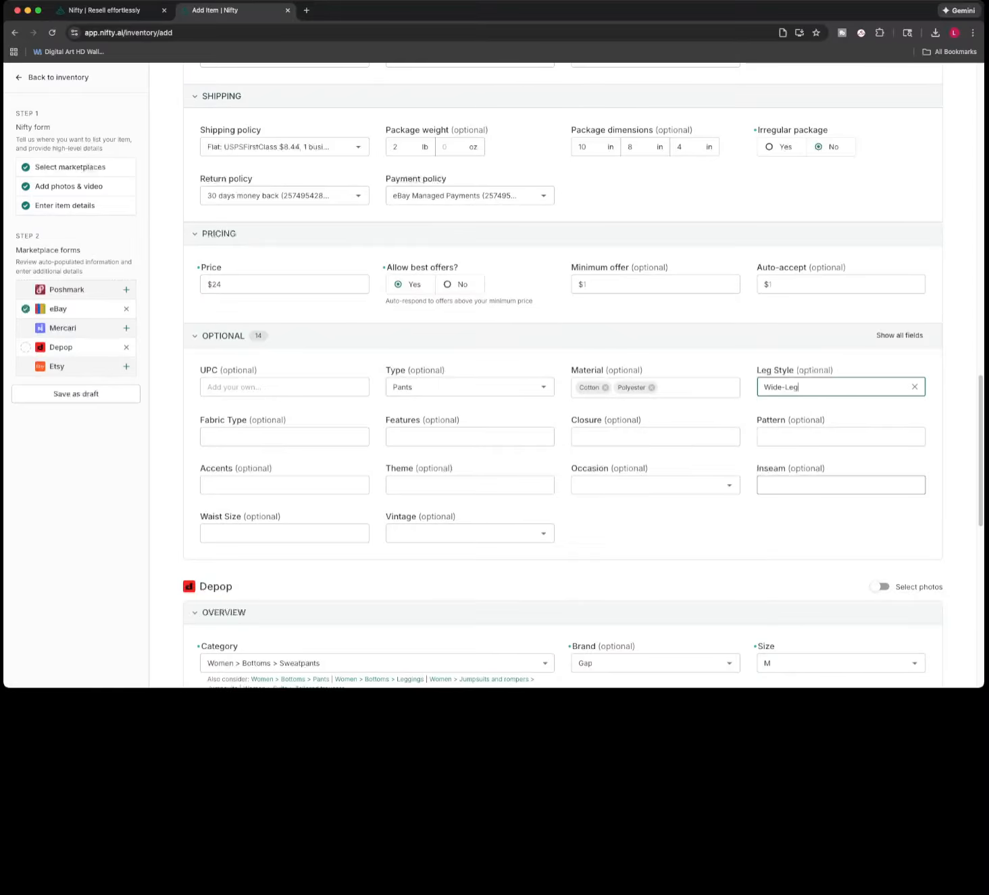
Set the eBay Pattern to Solid and the Occasion to Casual
key(Tab)
text(s)
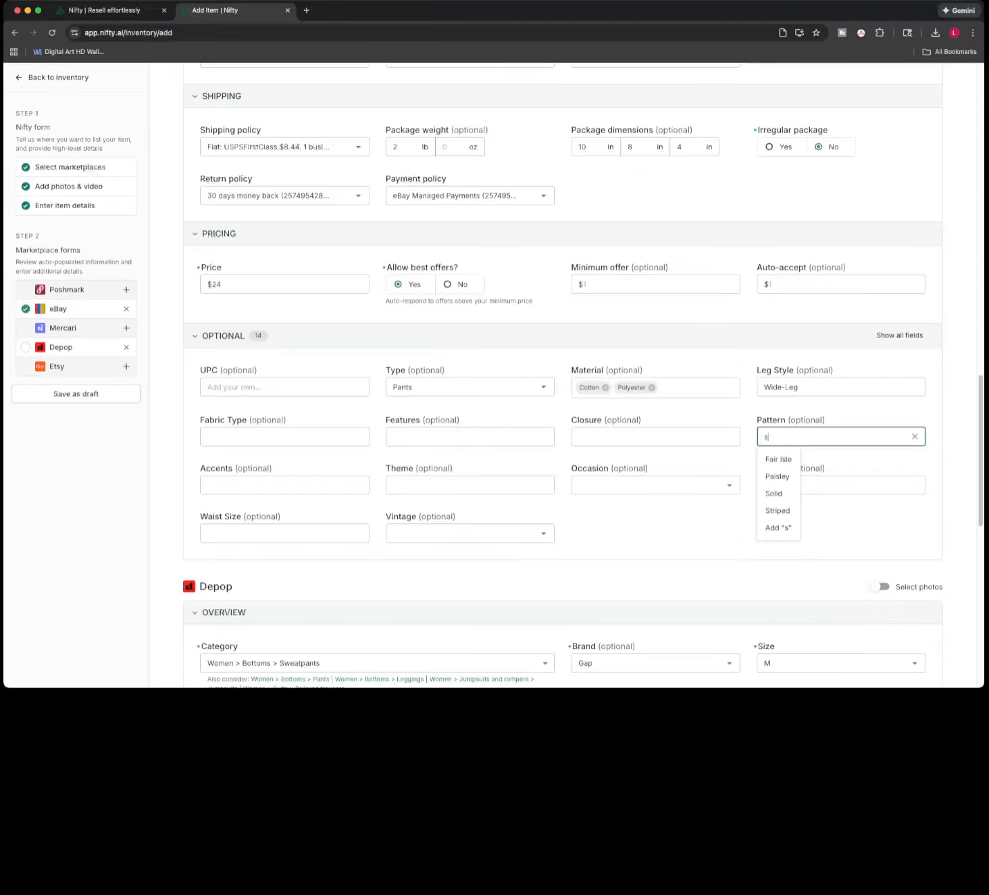
text(olid)
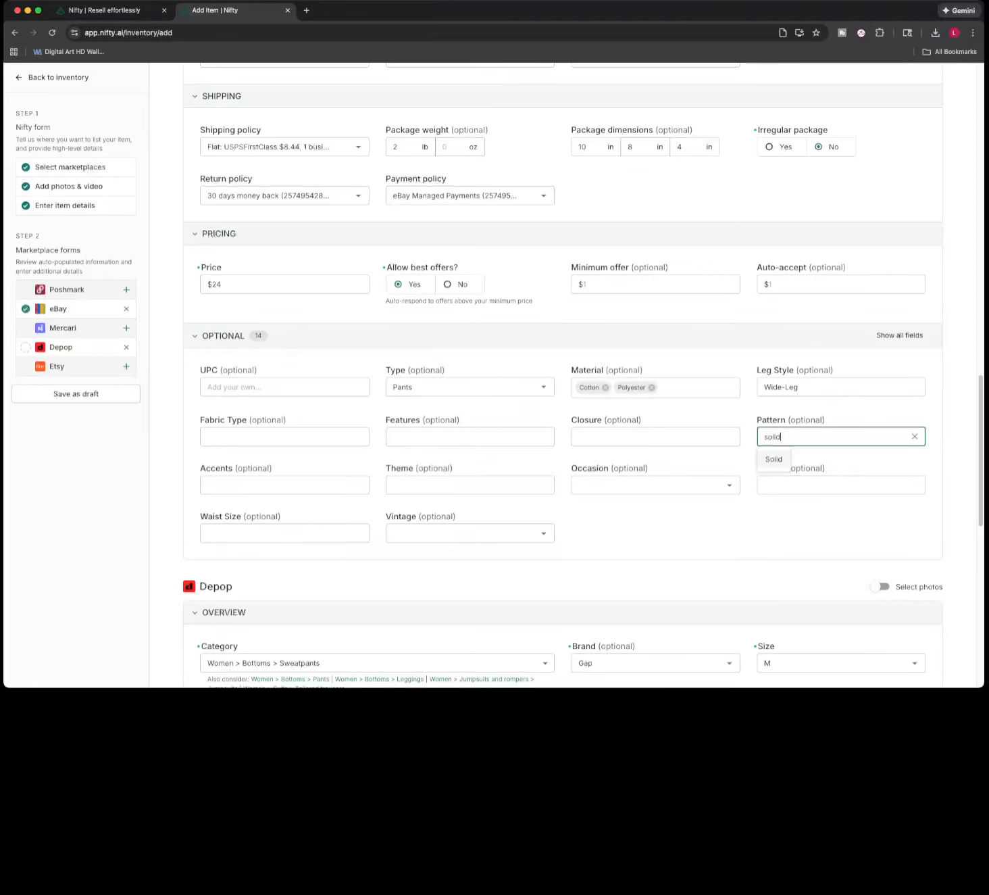
key(Return)
click(631, 485)
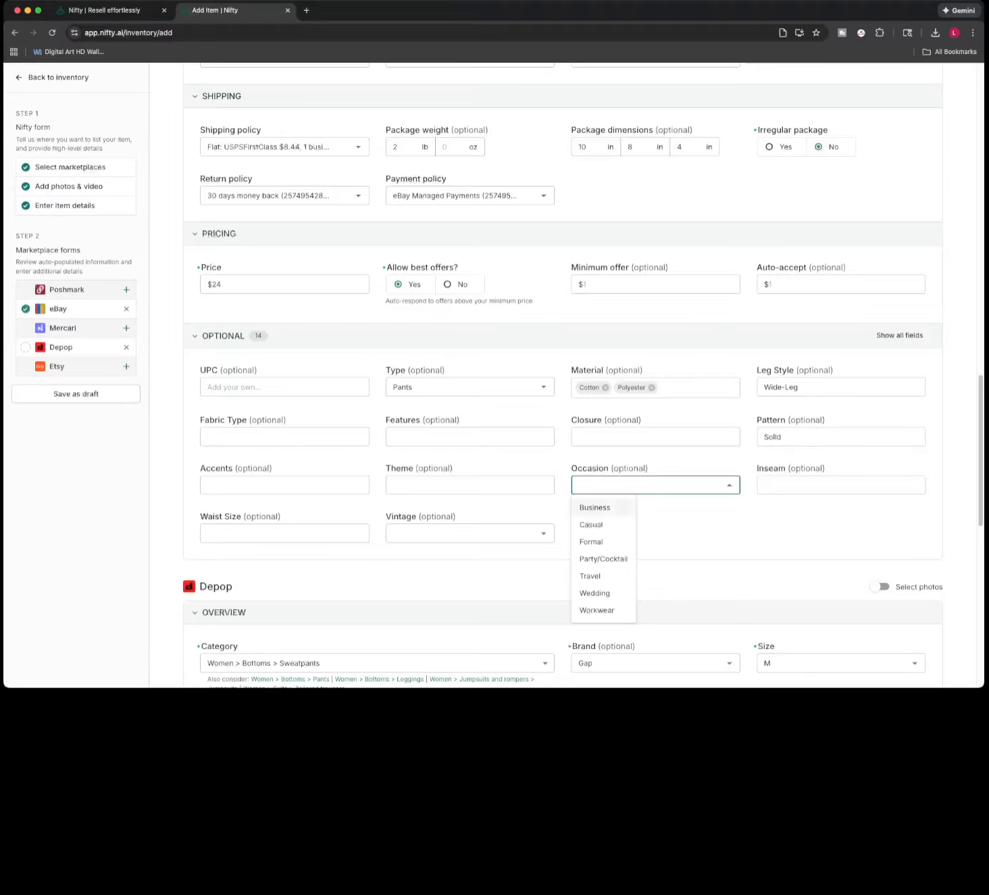
click(592, 524)
click(716, 533)
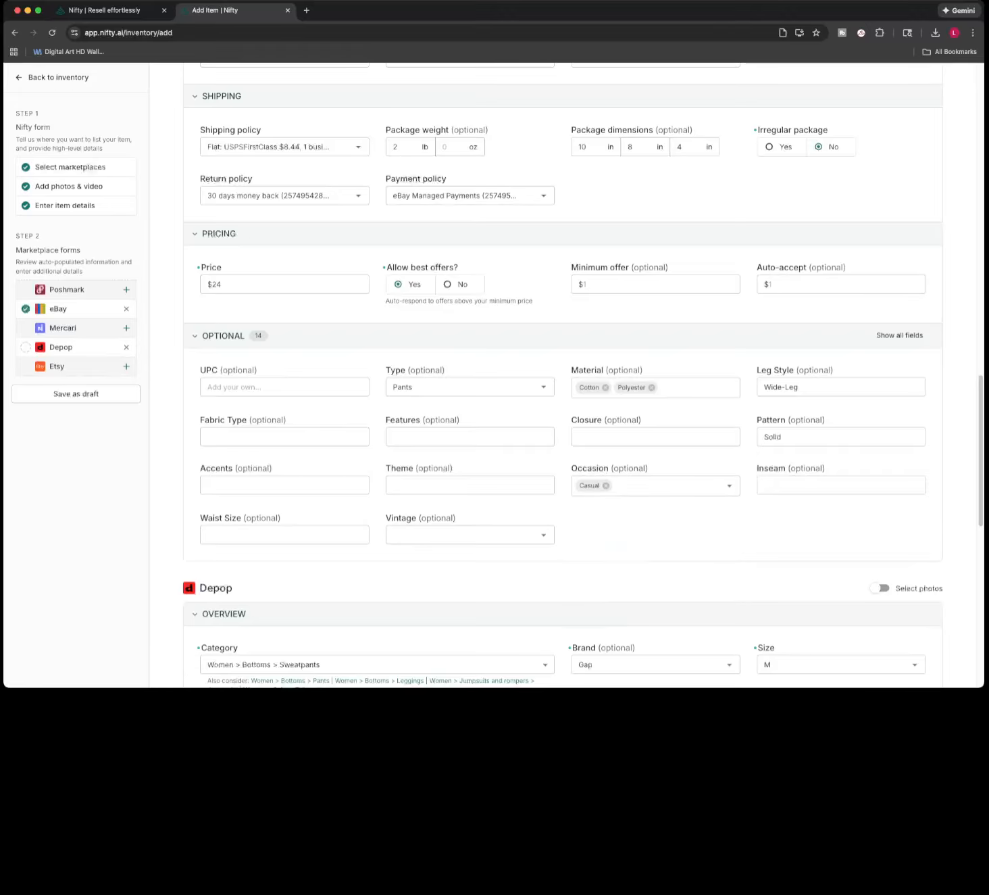
Set the Inseam in the eBay optional details to 28 in
click(840, 485)
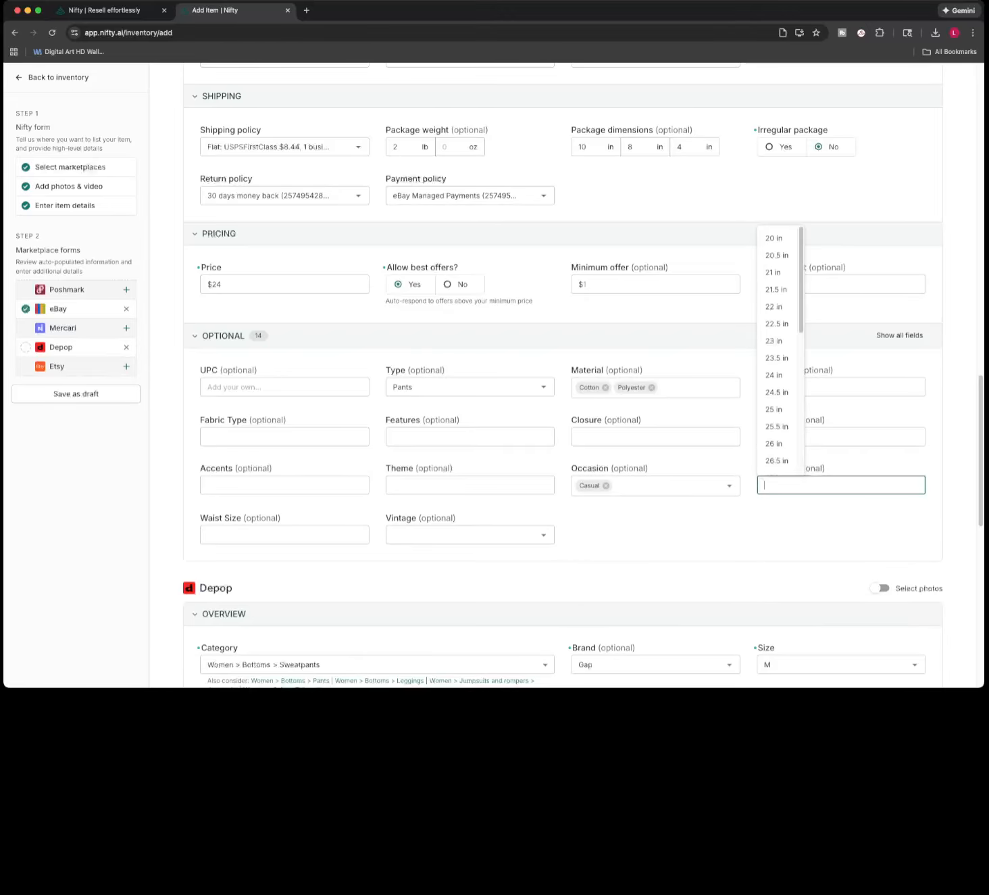
text(28)
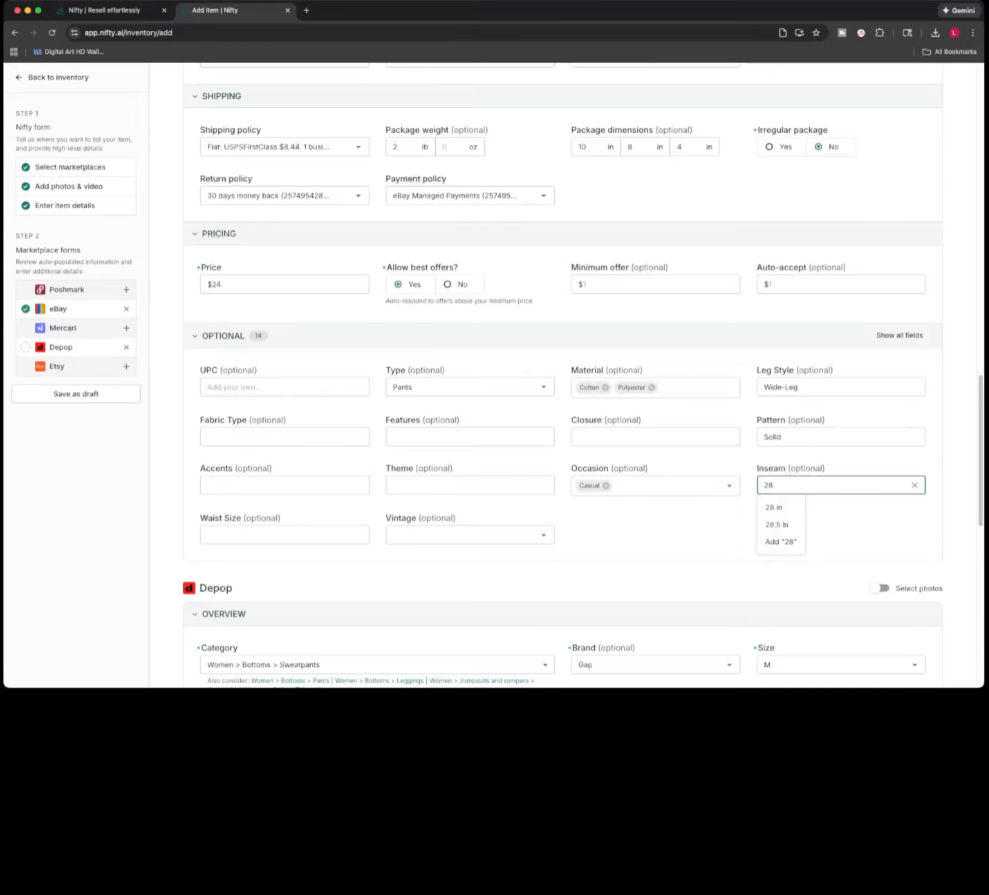
key(Down)
key(Return)
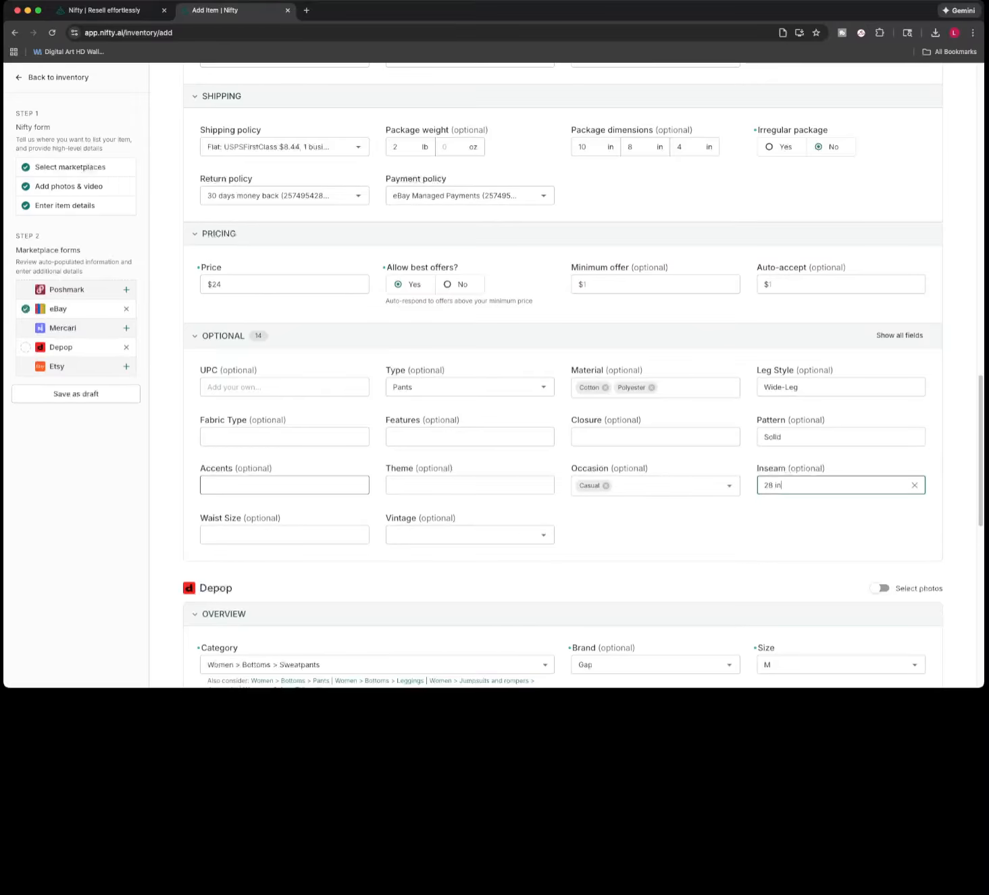
Change the Depop shipping method to "Ship on your own" with a shipping price of $6.98
scroll(469, 540, down, 3)
scroll(563, 375, down, 3)
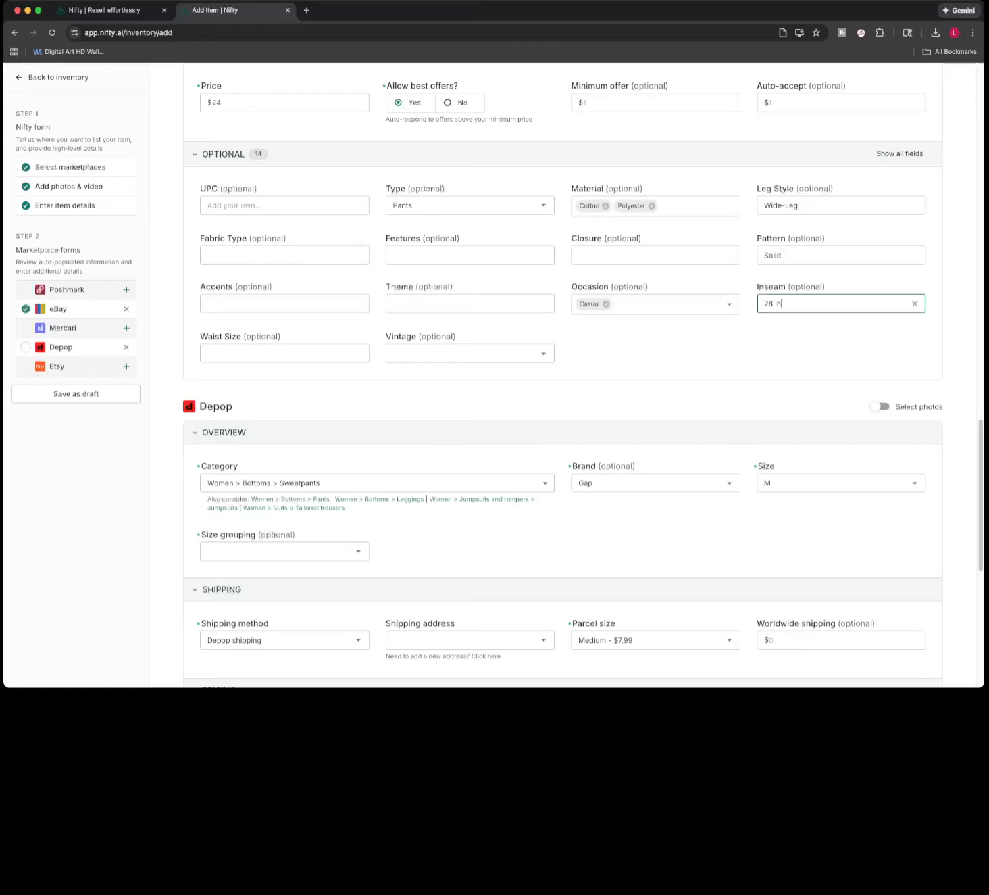
scroll(562, 375, down, 3)
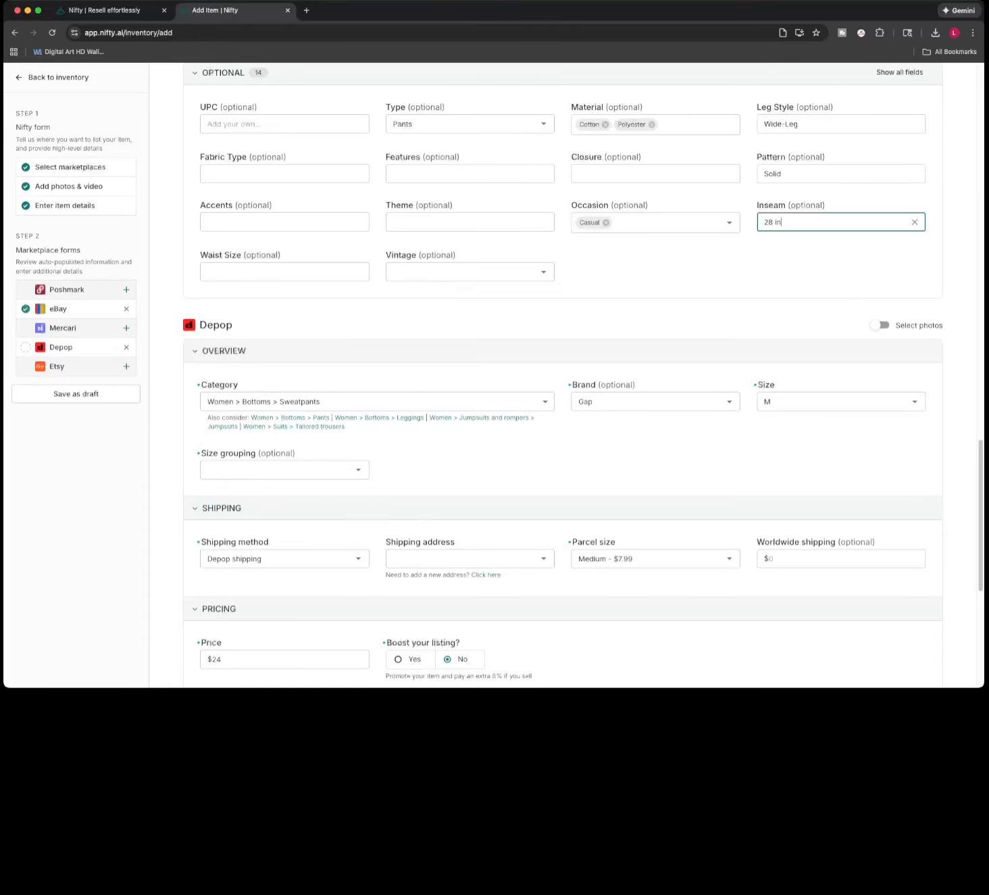
scroll(562, 375, down, 3)
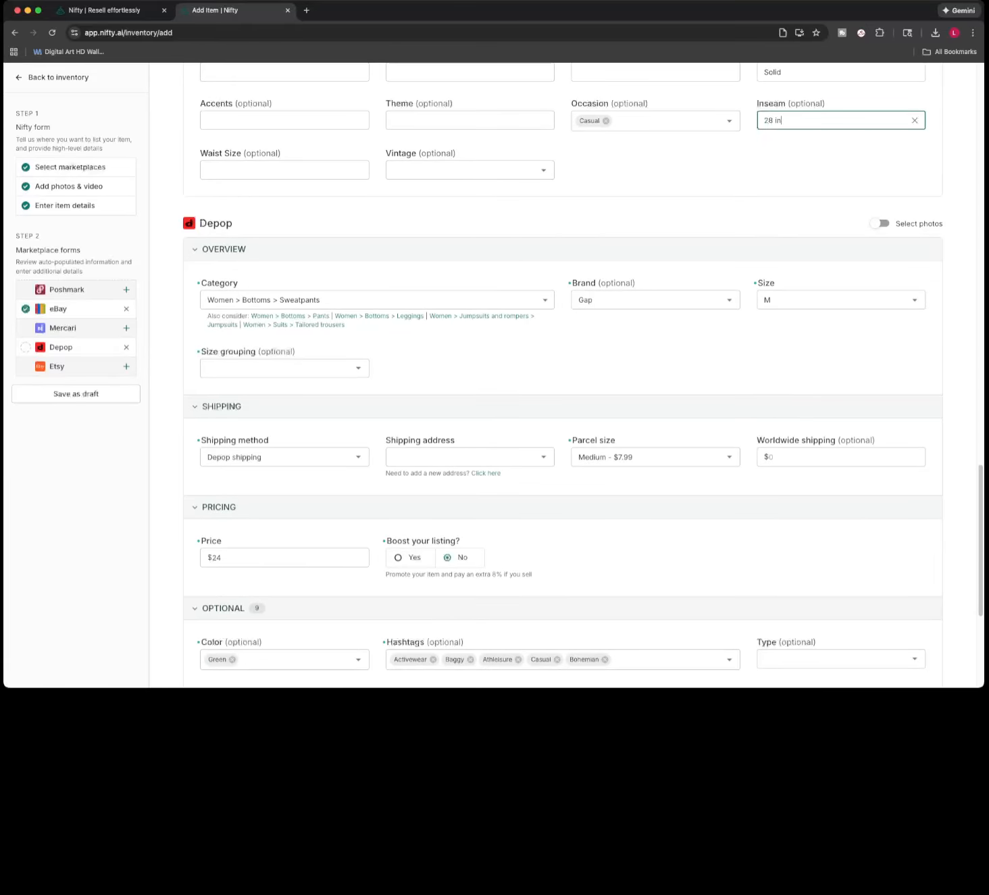
scroll(562, 375, down, 3)
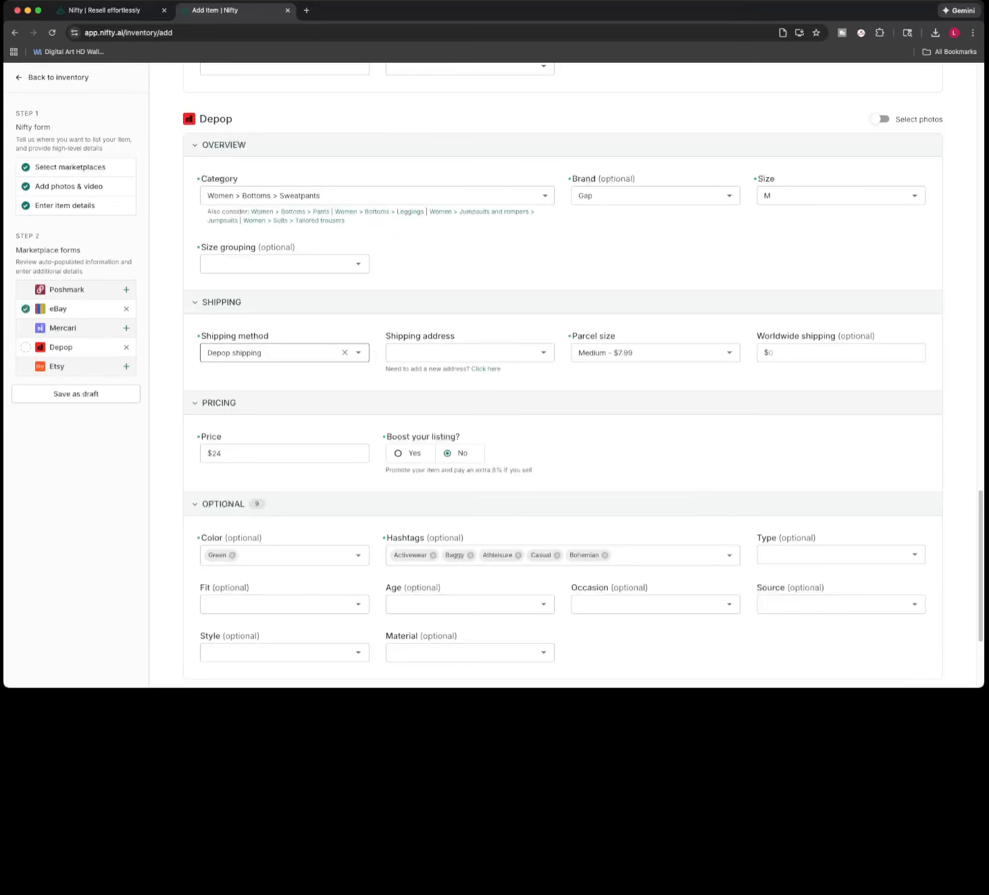
click(358, 352)
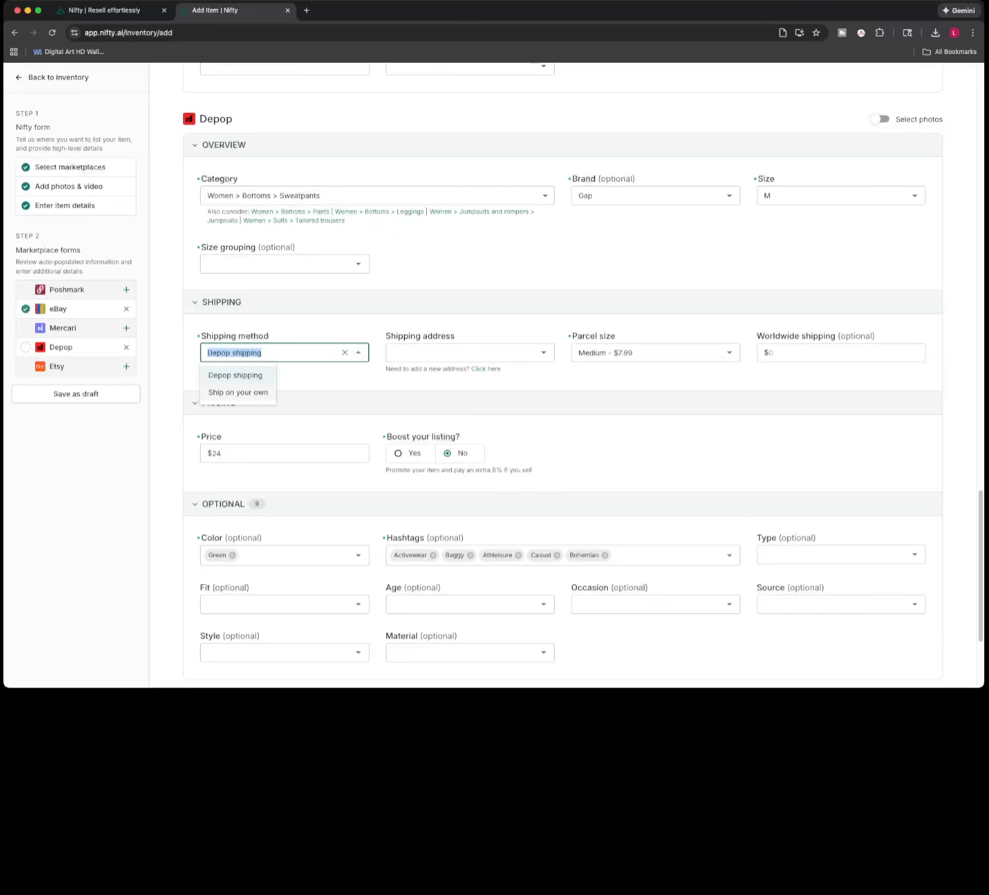
click(236, 391)
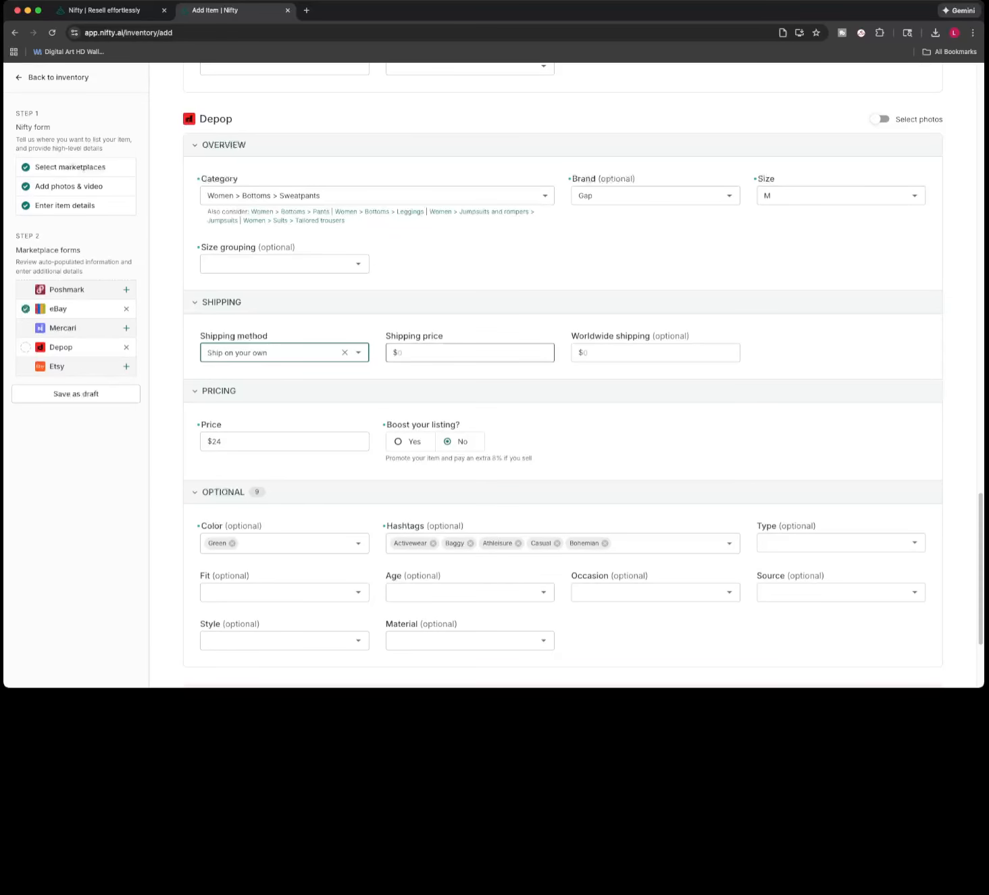
click(470, 353)
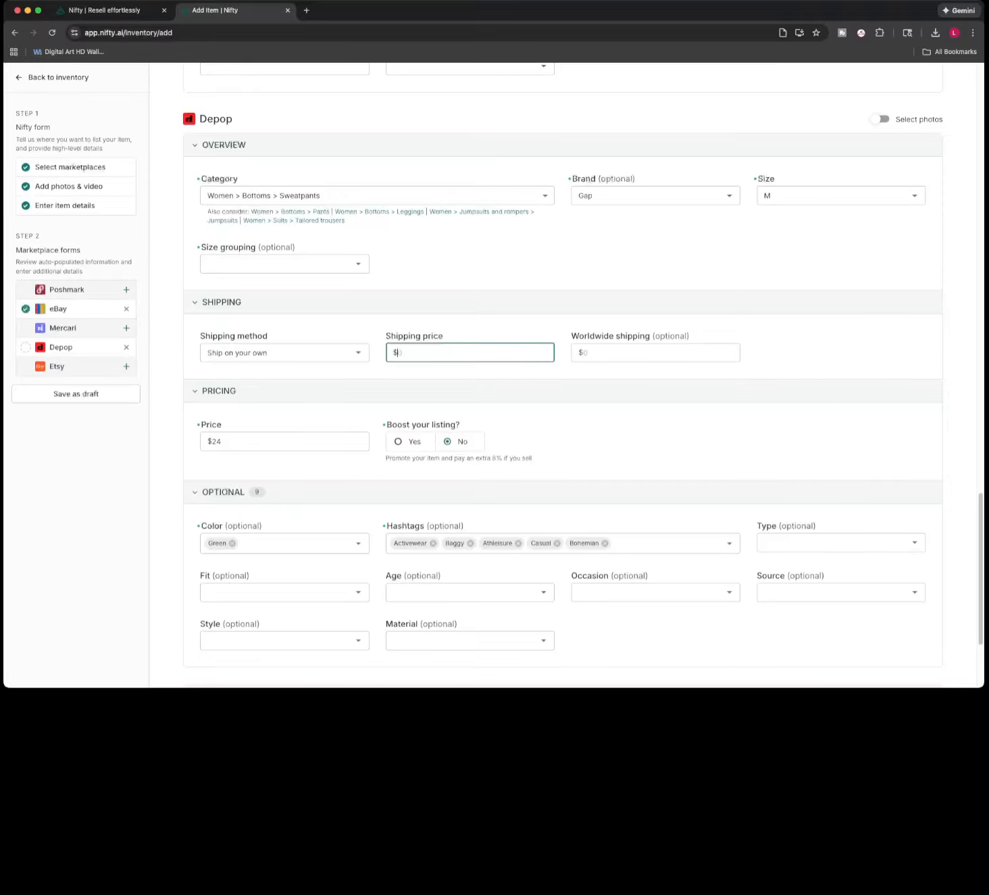
text(6.98)
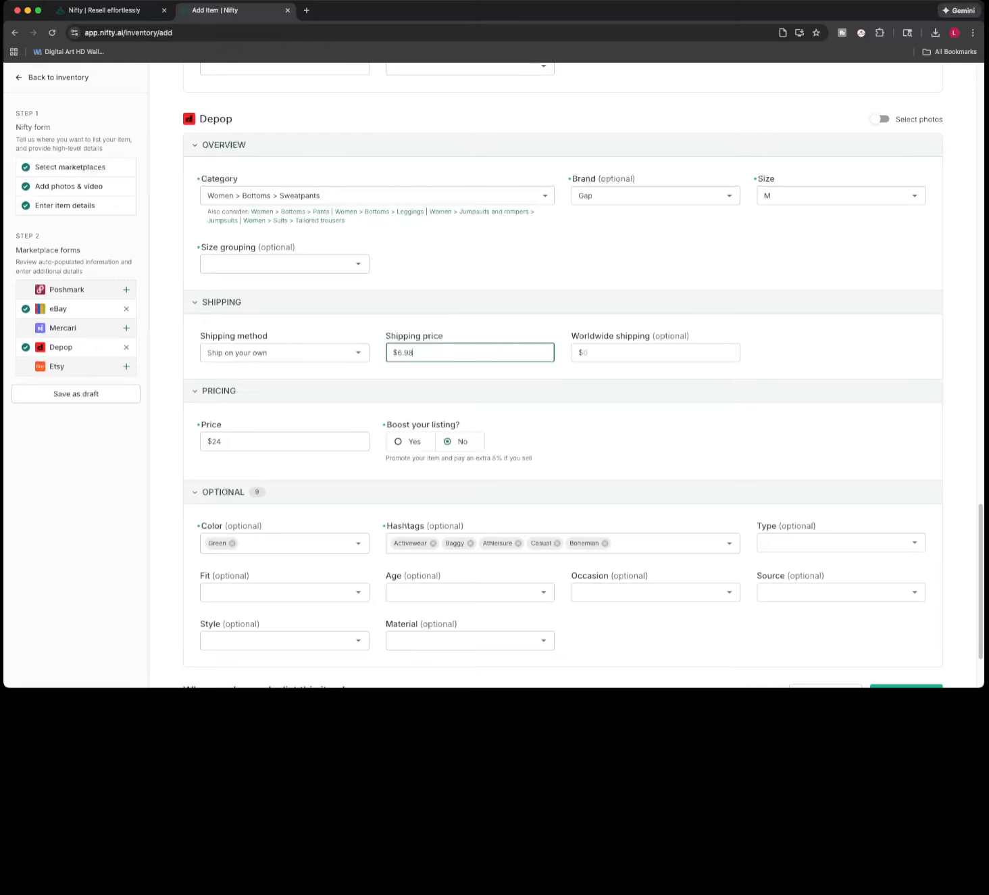
Set the Fit to Wide leg and the Age to Modern in the Depop optional details
scroll(223, 471, down, 1)
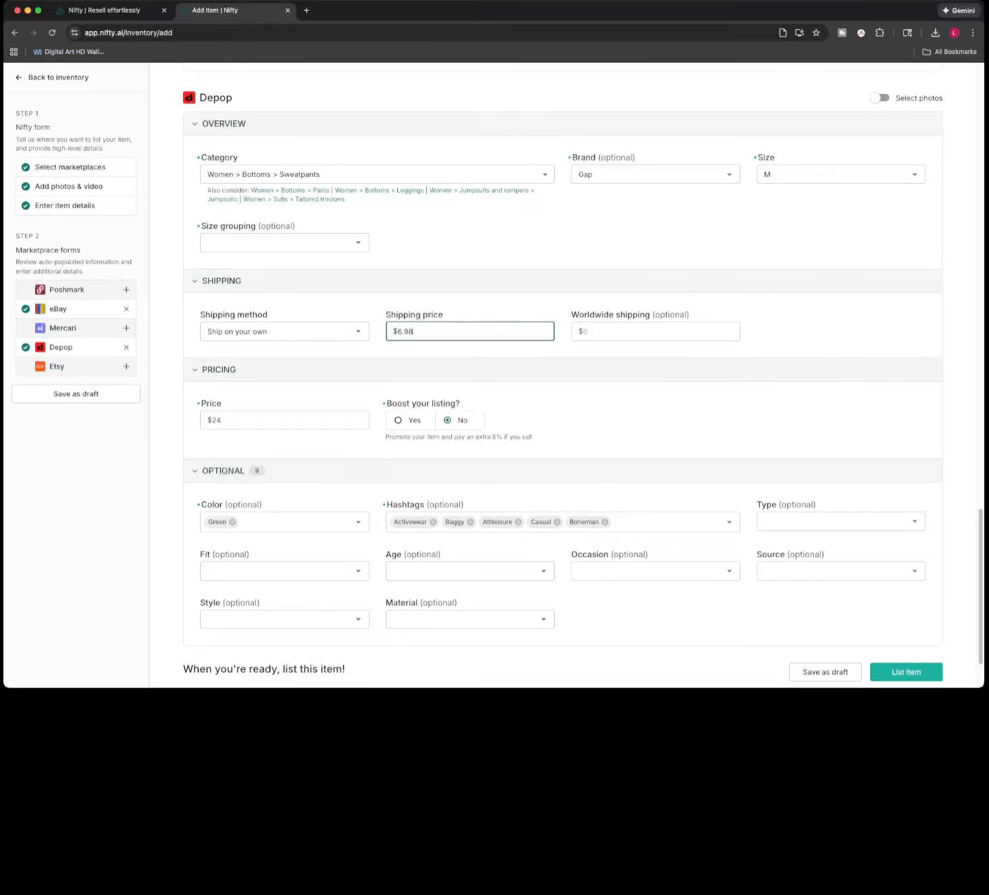
scroll(583, 375, down, 2)
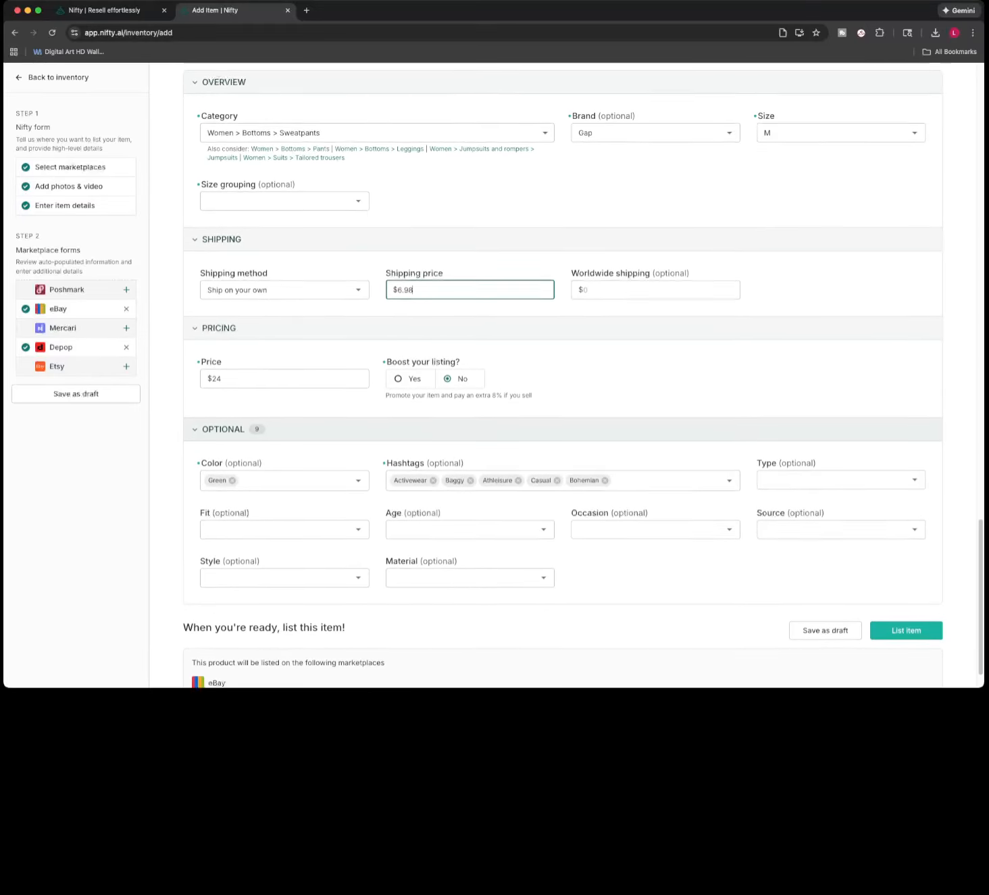
scroll(285, 335, down, 2)
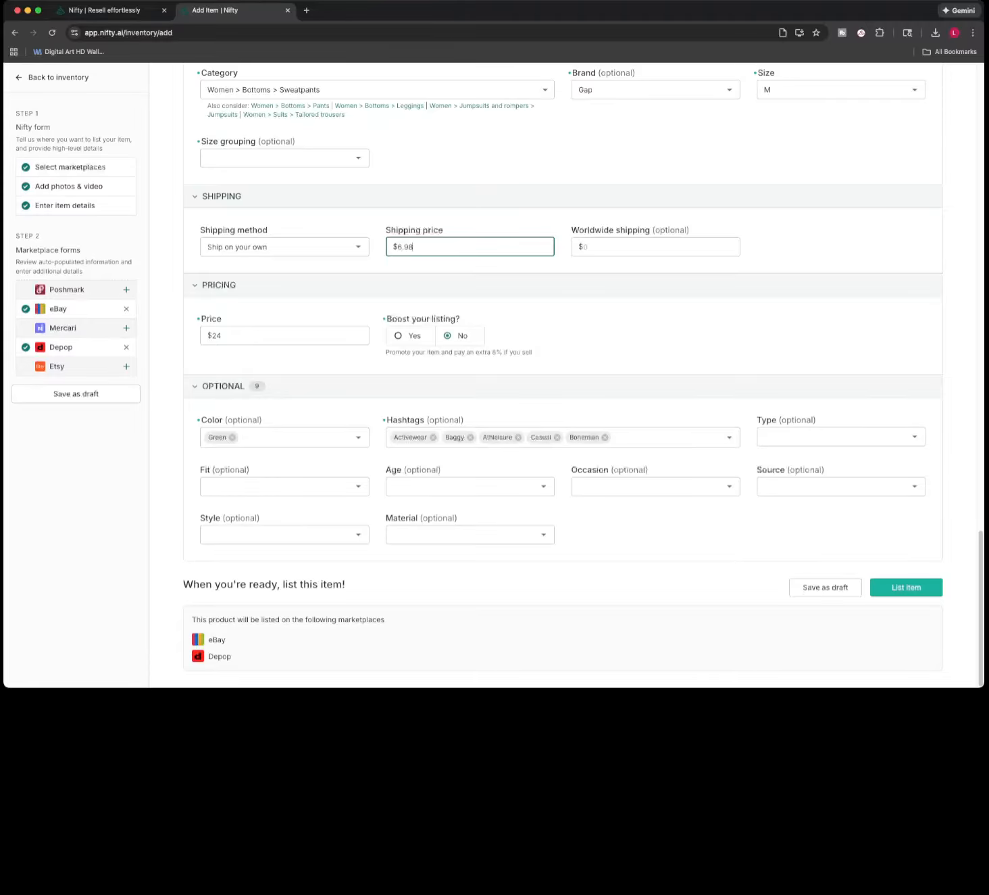
click(284, 486)
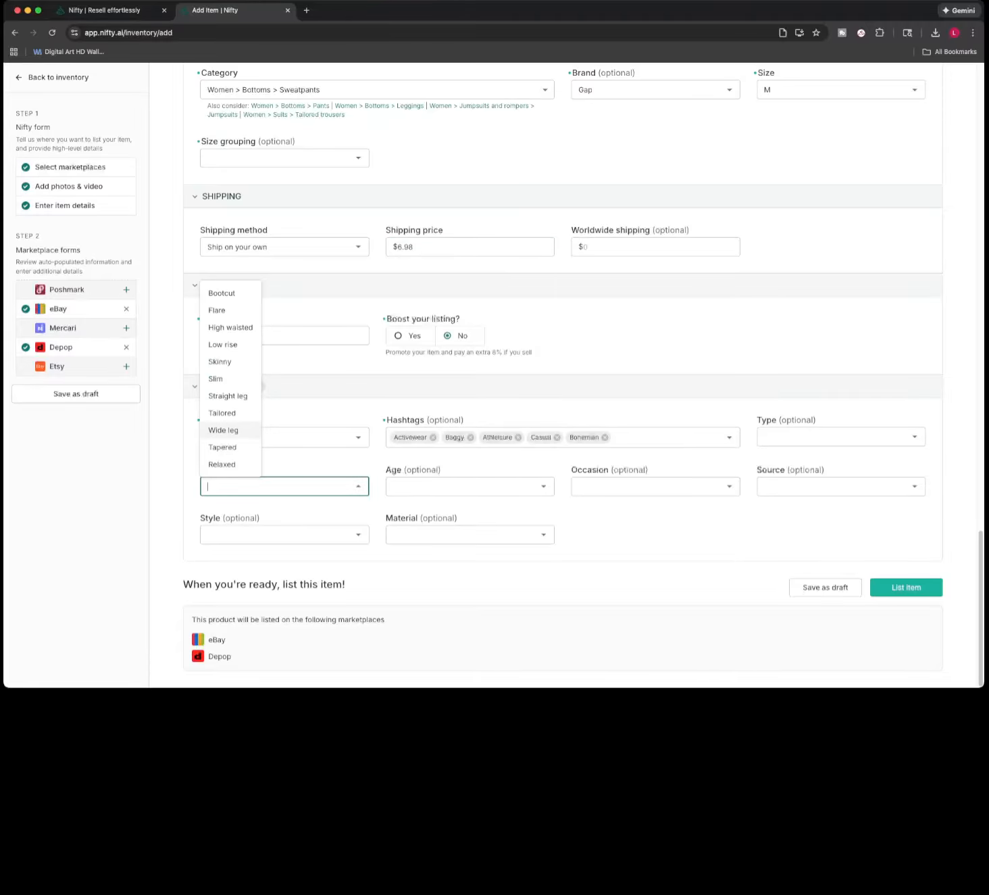
click(223, 429)
click(465, 486)
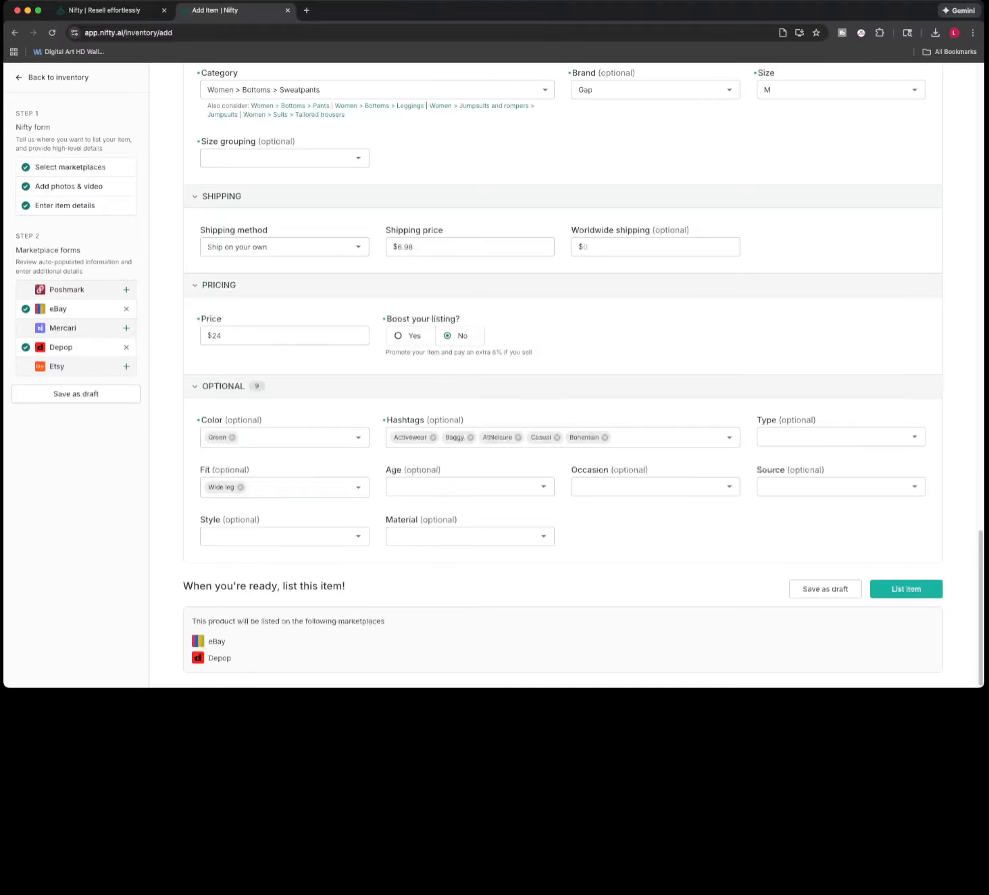
click(408, 508)
Set the Occasion in the Depop optional details to Casual
click(647, 486)
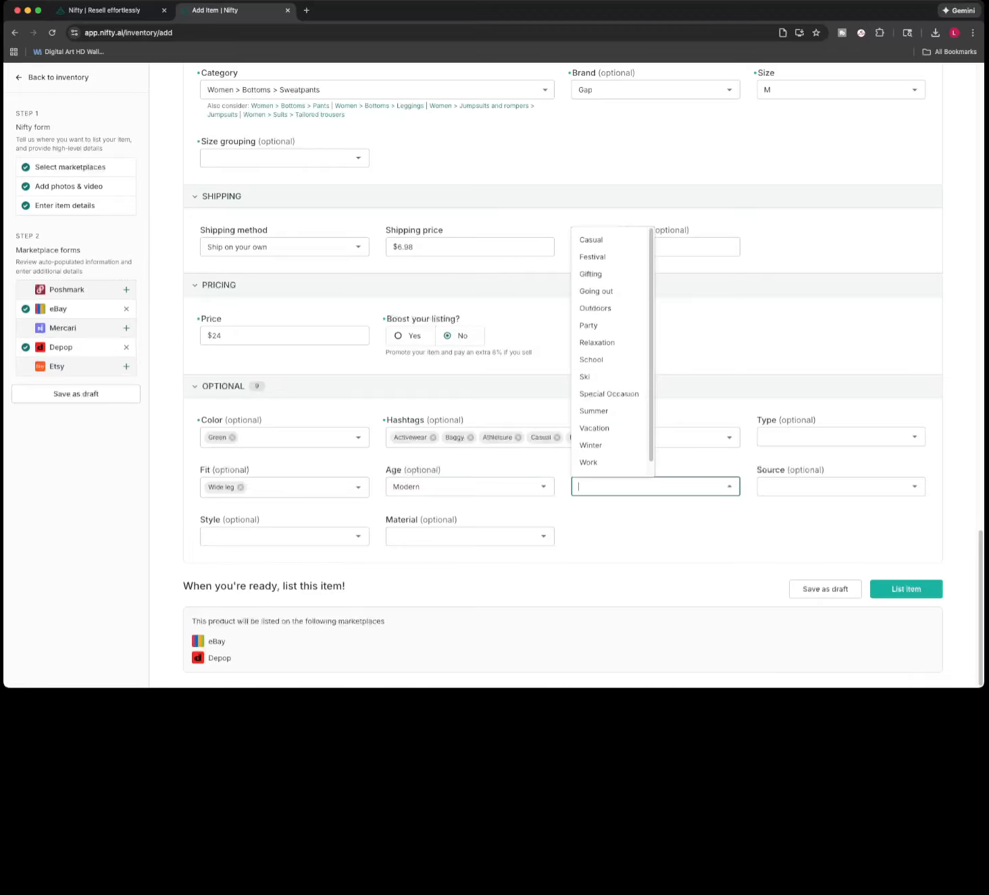
click(647, 487)
click(647, 487)
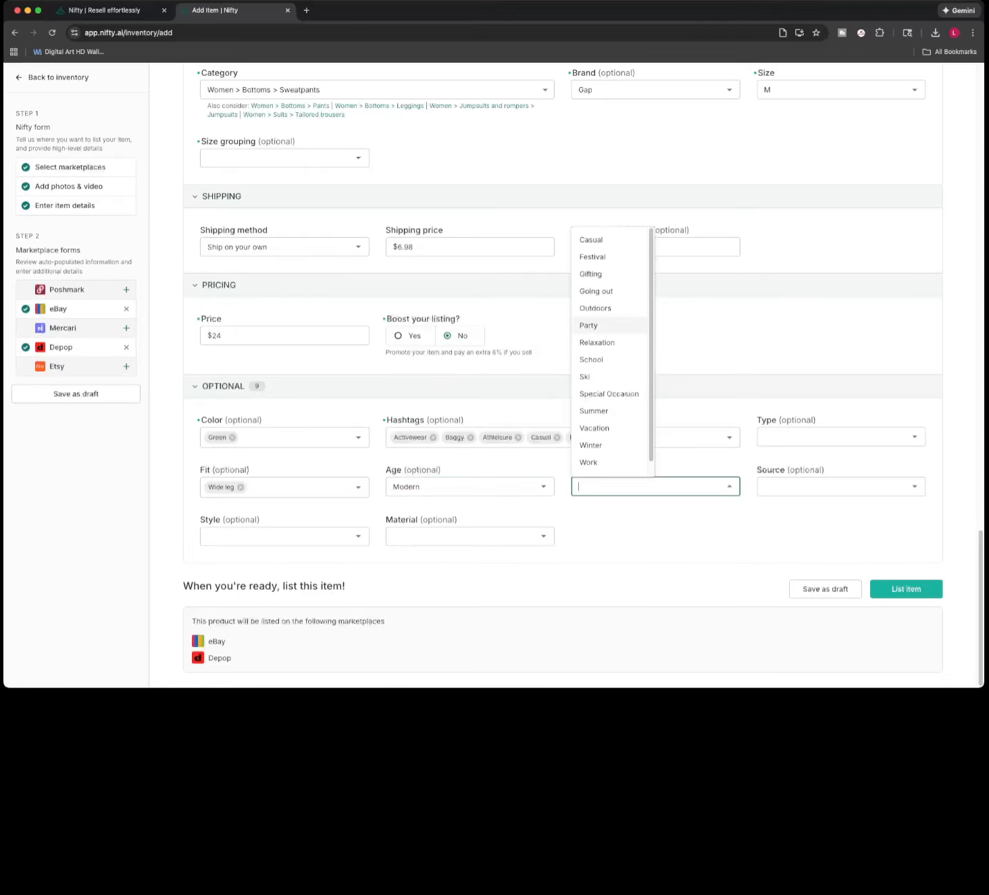
click(626, 238)
Set the Source to Vintage and the Style to Loungewear in the Depop optional details
click(810, 486)
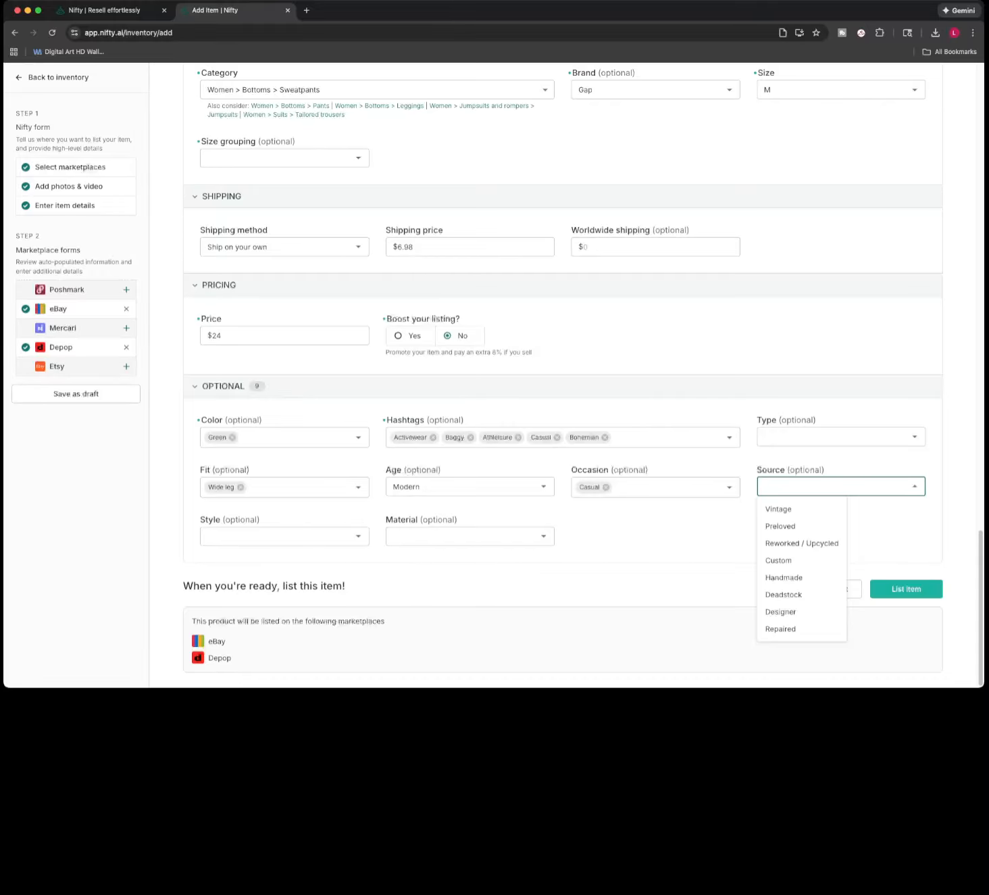
click(831, 508)
click(831, 437)
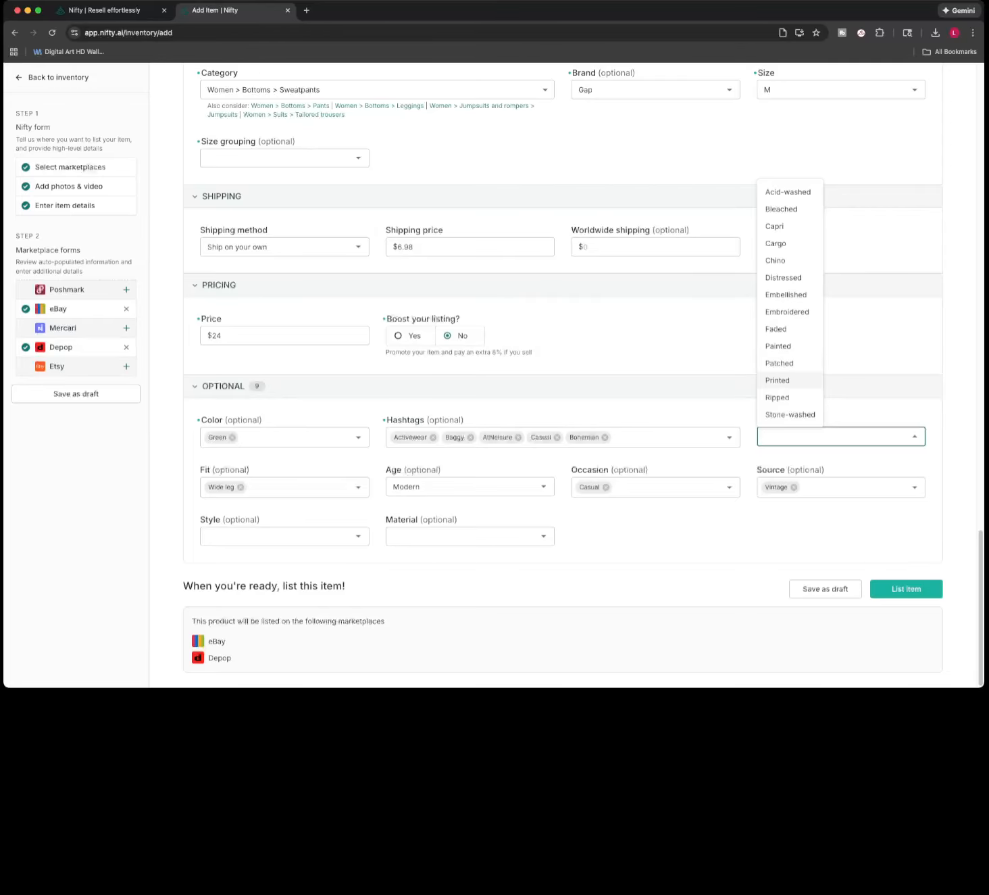
click(707, 361)
click(283, 536)
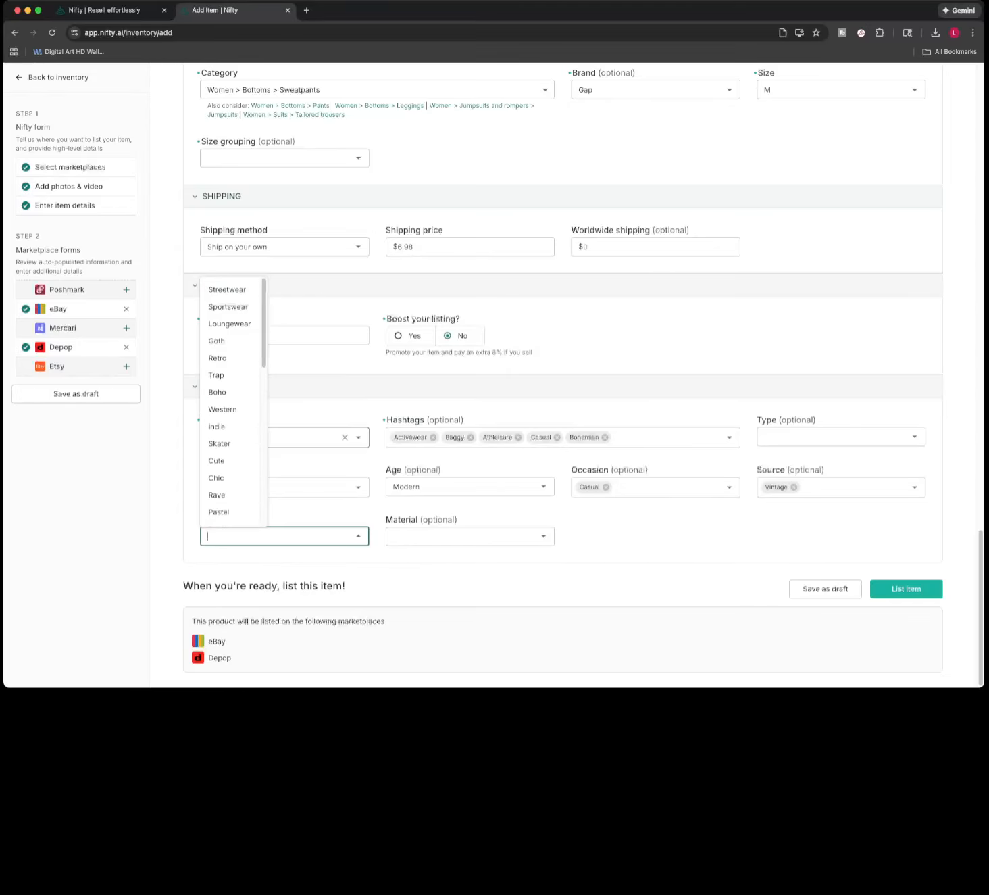
click(230, 323)
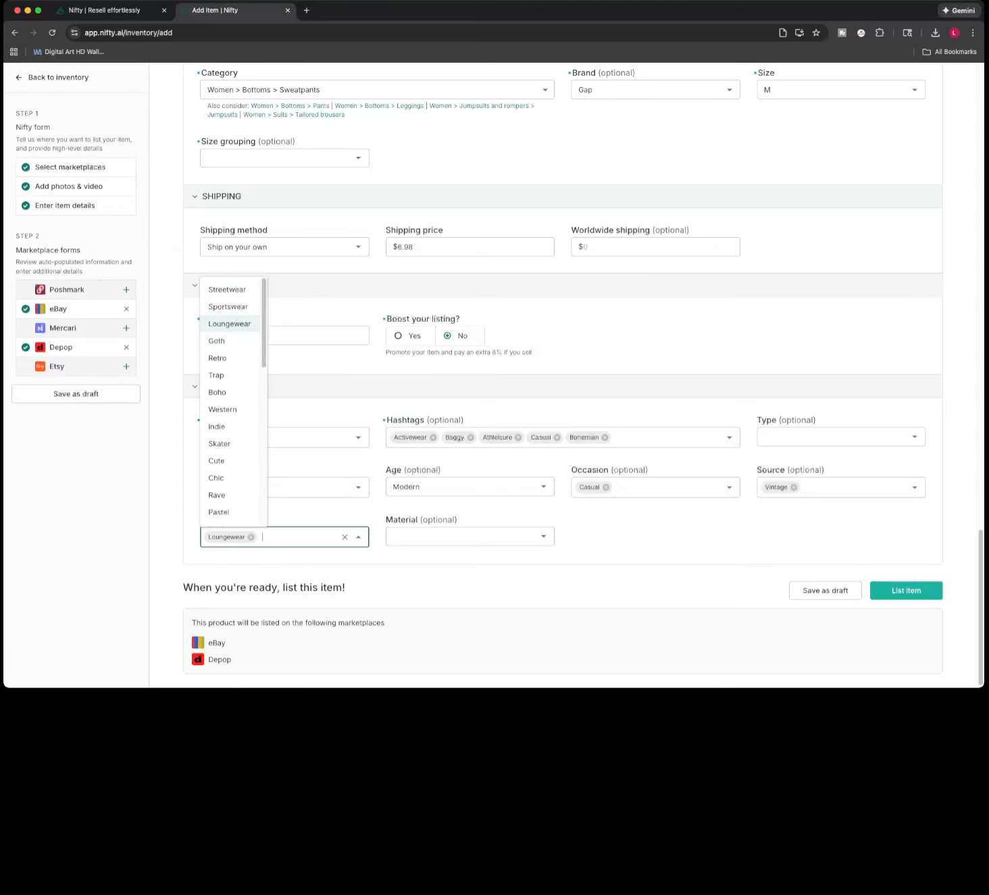
click(405, 566)
Set the Material in the Depop optional details to Cotton and Polyester
click(462, 536)
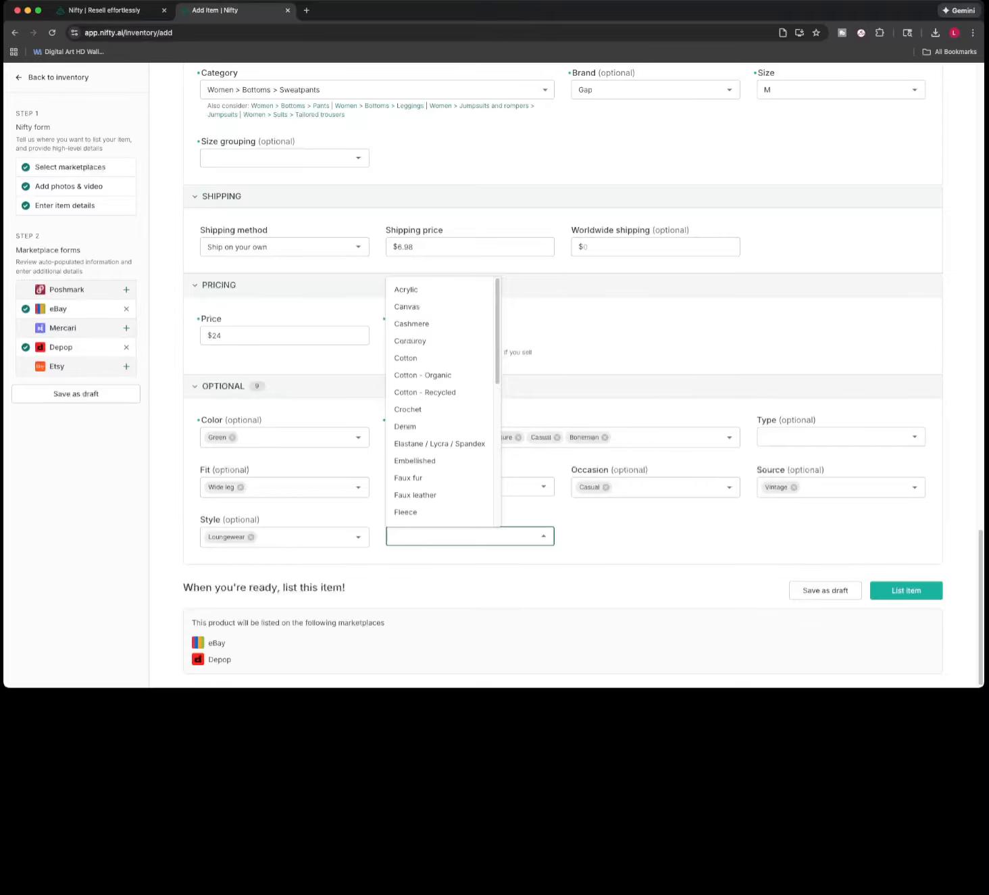
click(405, 358)
scroll(405, 467, down, 1)
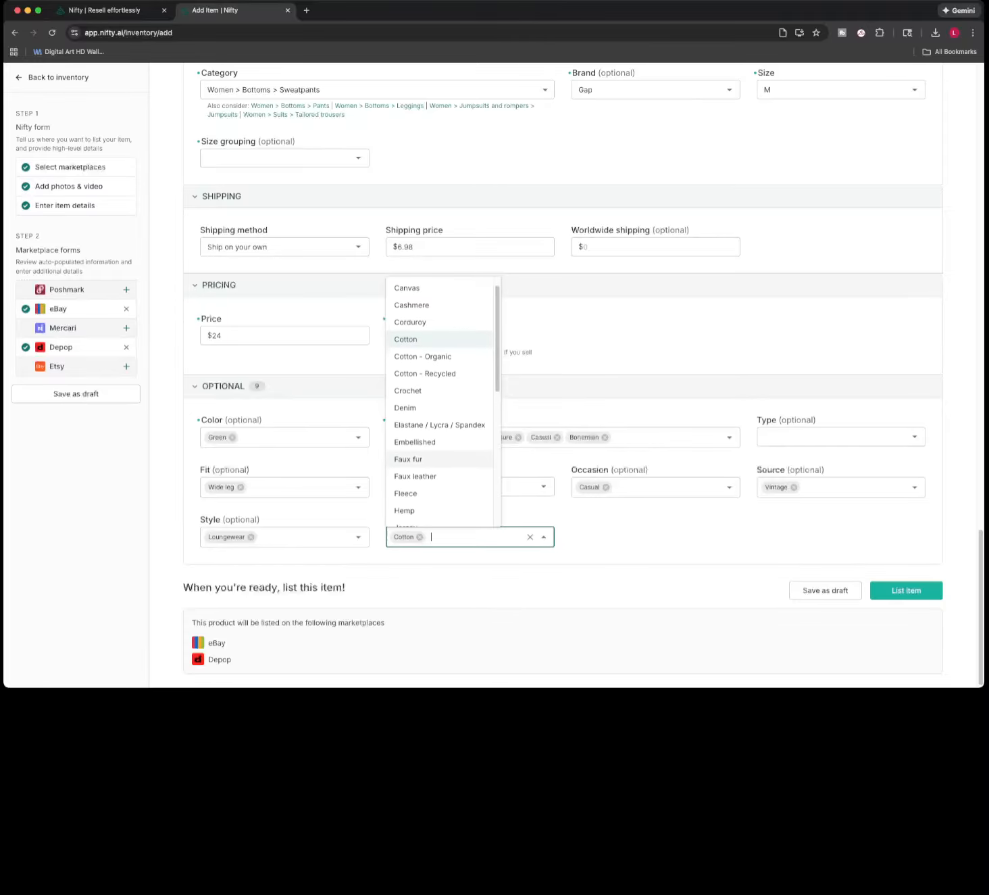
scroll(439, 405, down, 5)
click(405, 491)
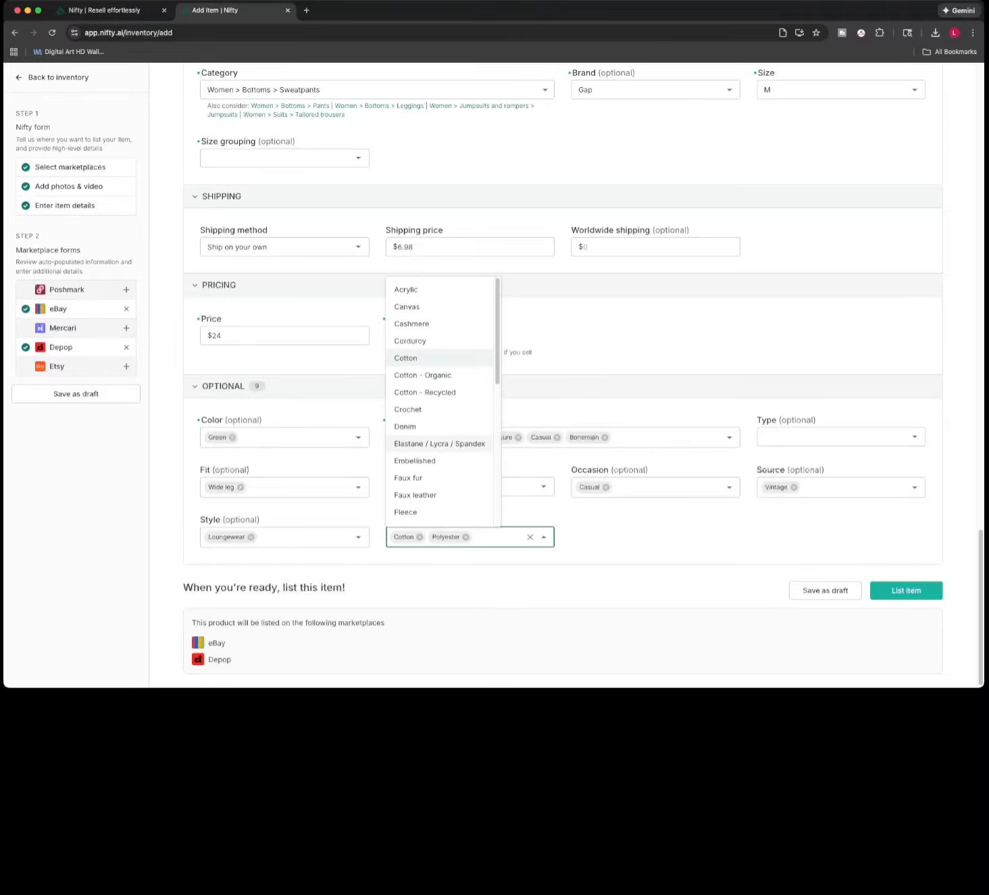
click(636, 536)
List the item on eBay and Depop, and check the published Depop listing
scroll(635, 536, down, 1)
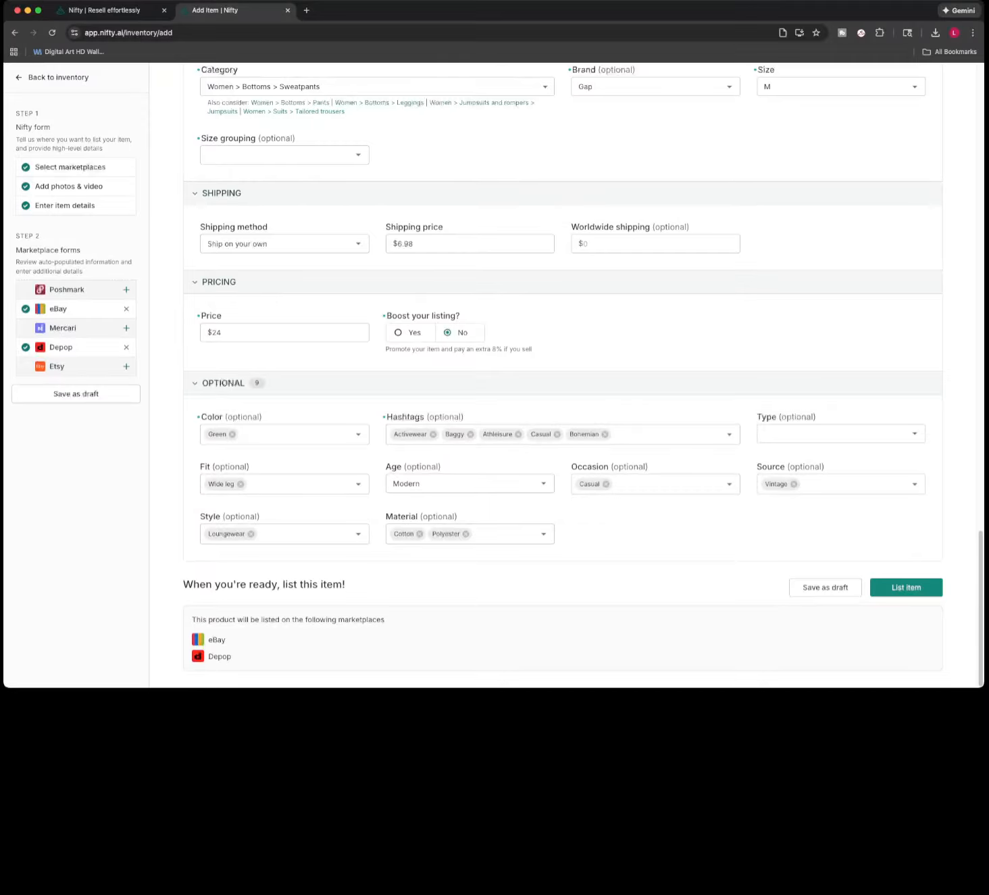
click(906, 587)
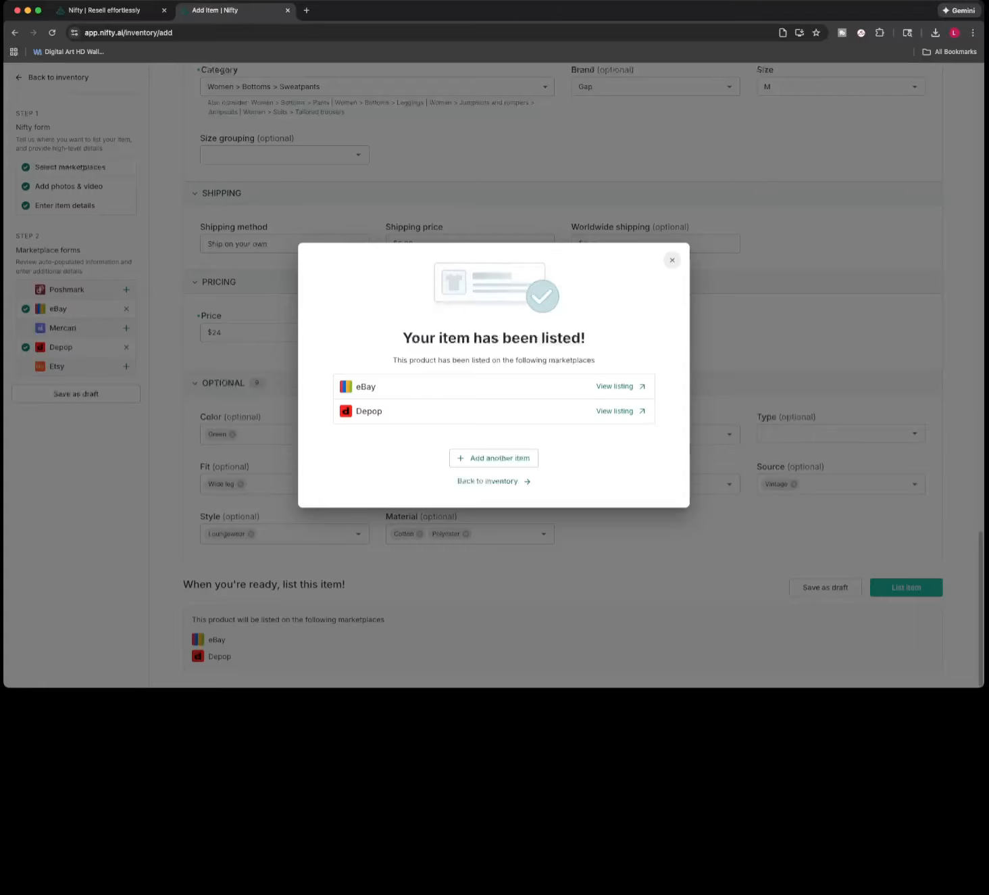
click(615, 411)
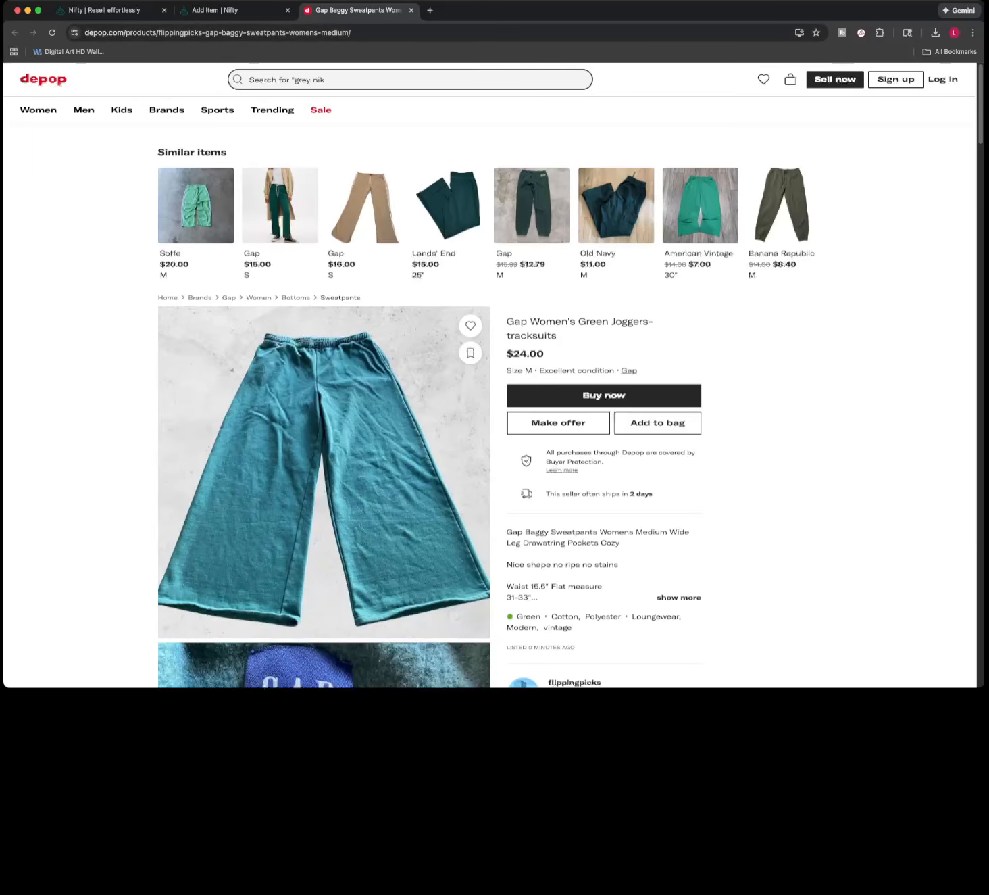
key(super+w)
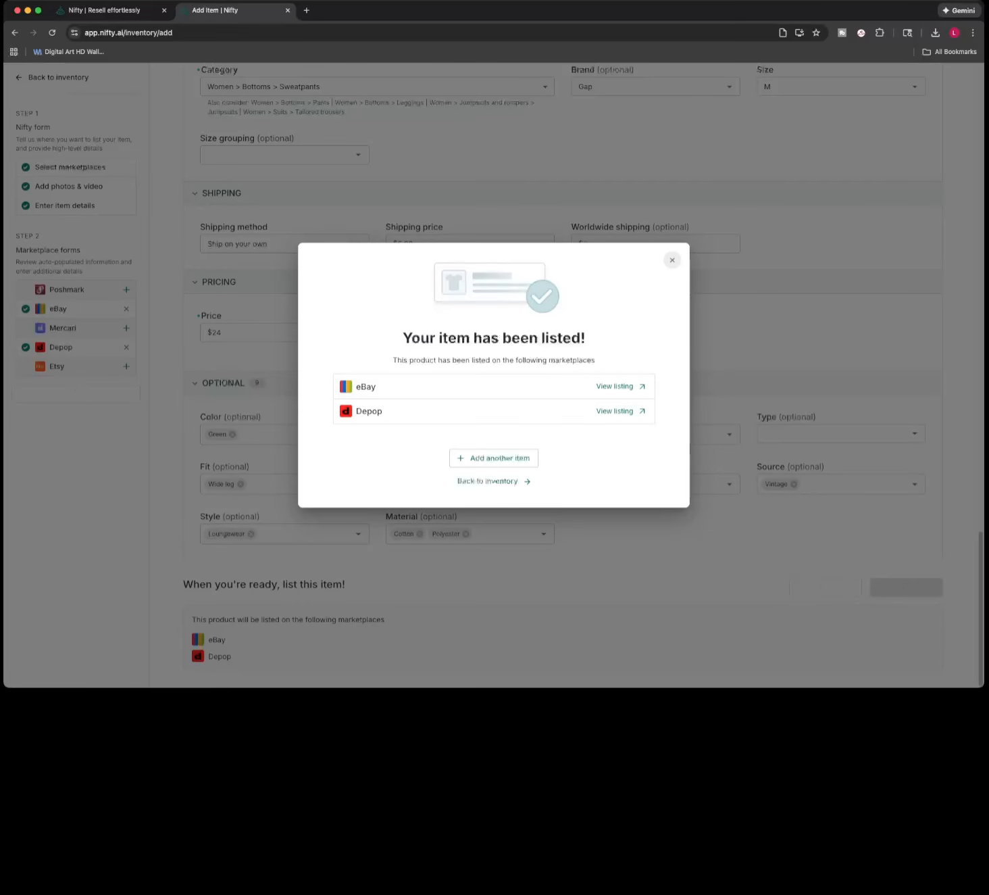
Return to the inventory and list the Gap Baggy Sweatpants on Poshmark after reviewing the auto-populated details
click(494, 482)
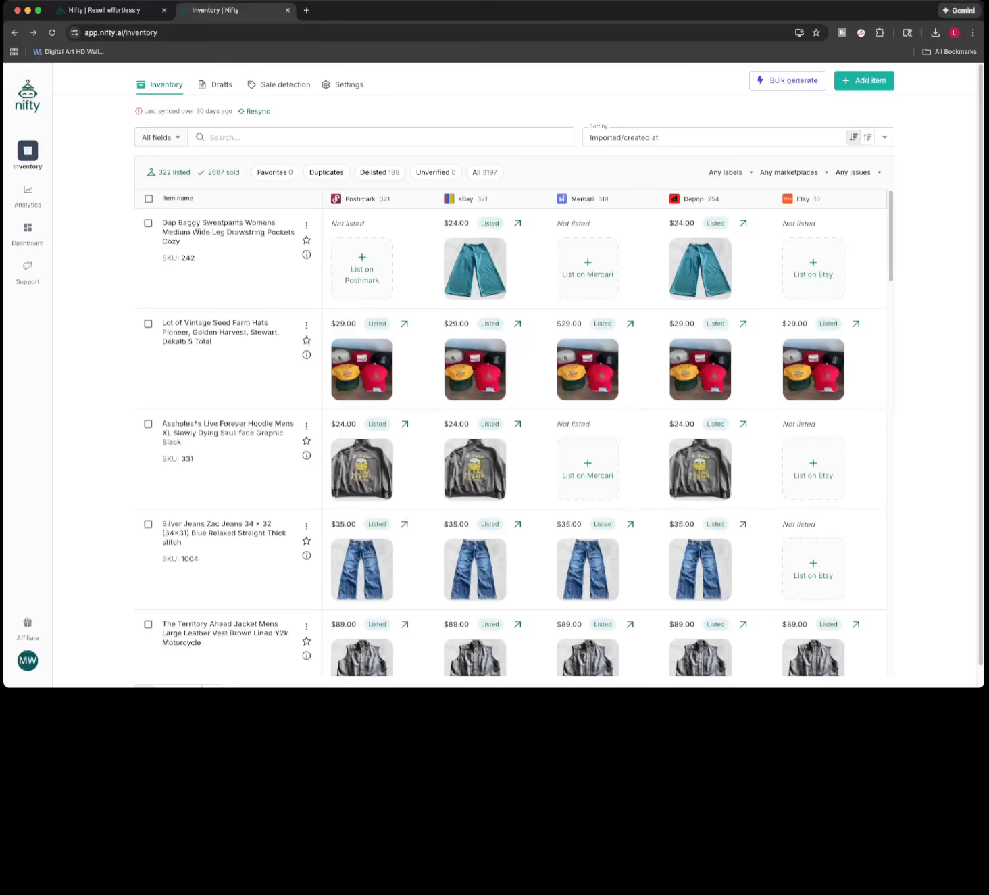
click(362, 269)
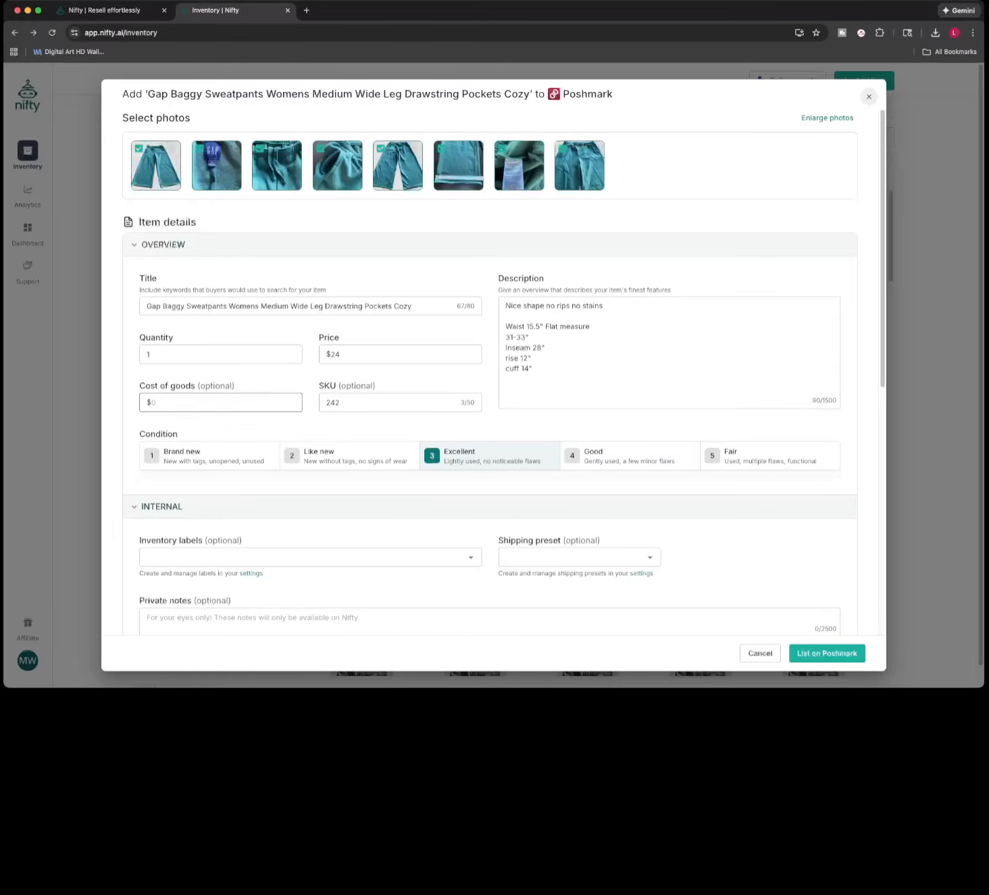
scroll(668, 351, down, 5)
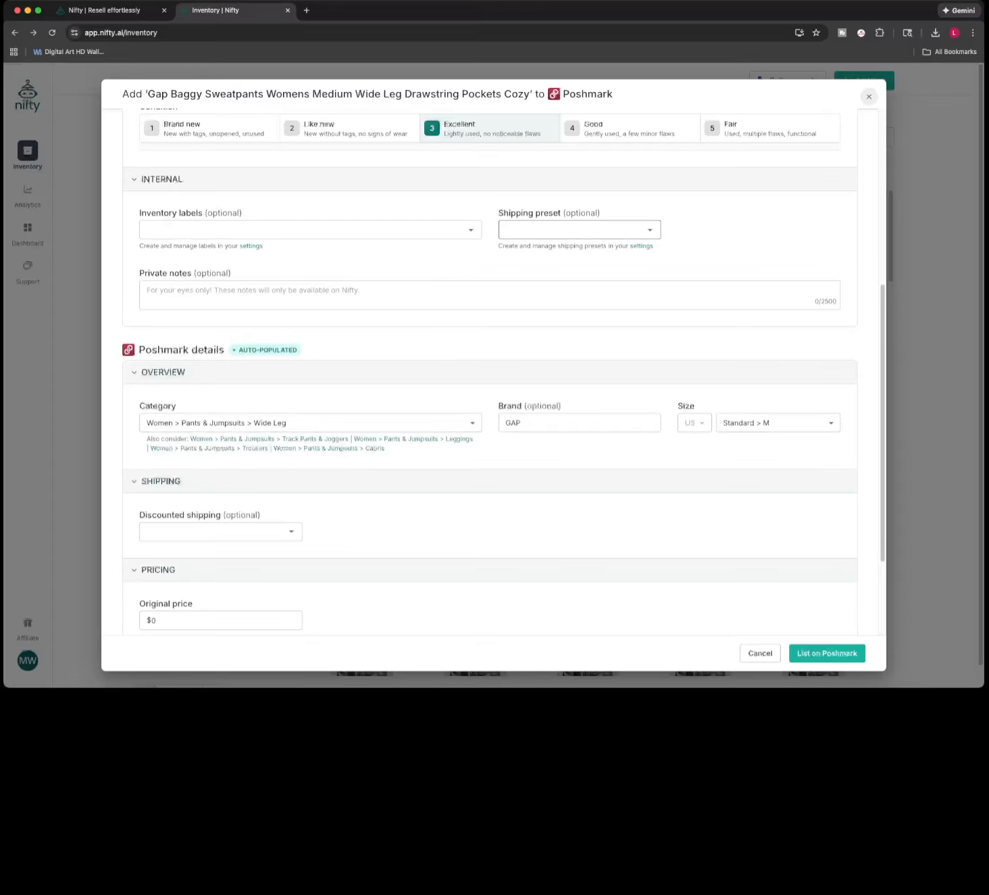
click(580, 230)
click(730, 237)
scroll(493, 372, down, 3)
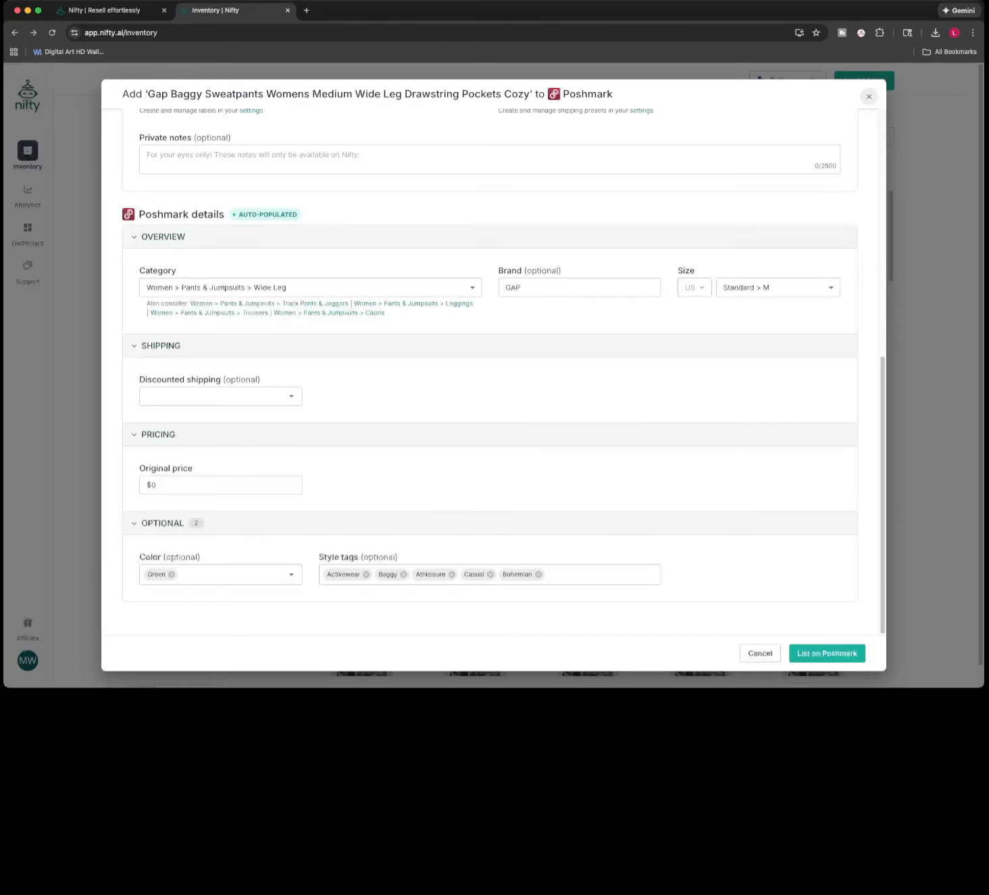
scroll(493, 372, up, 10)
scroll(493, 371, down, 8)
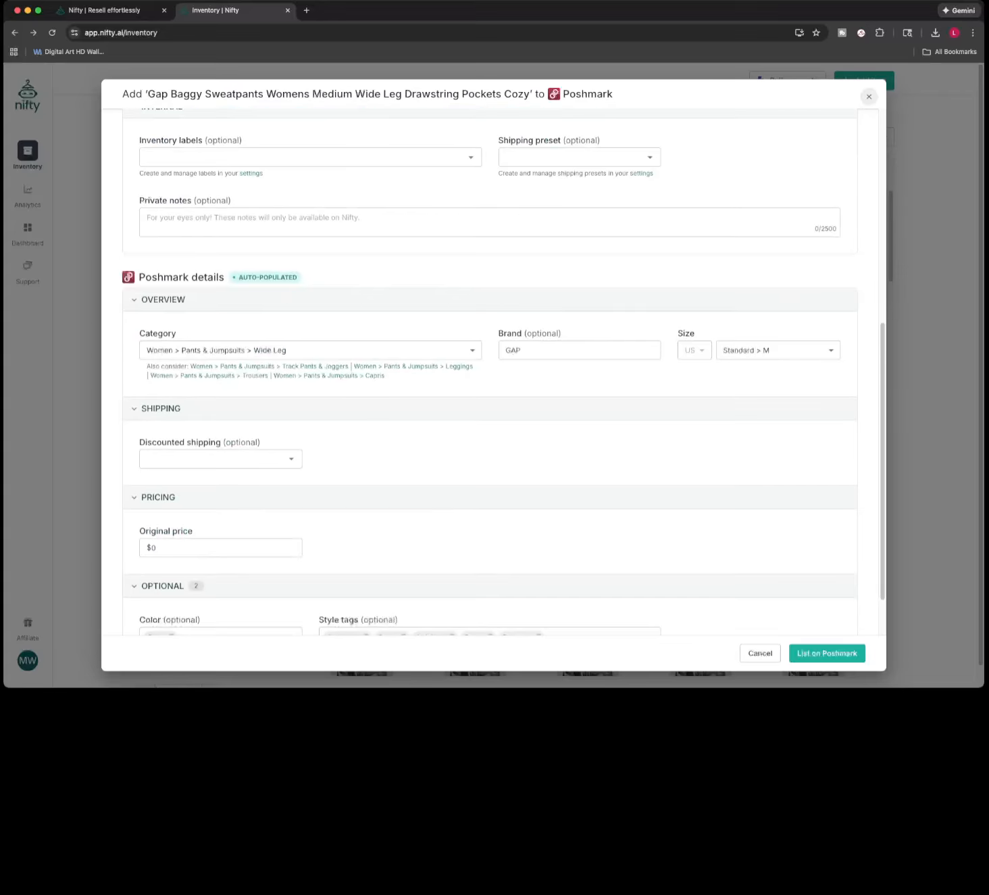
click(827, 653)
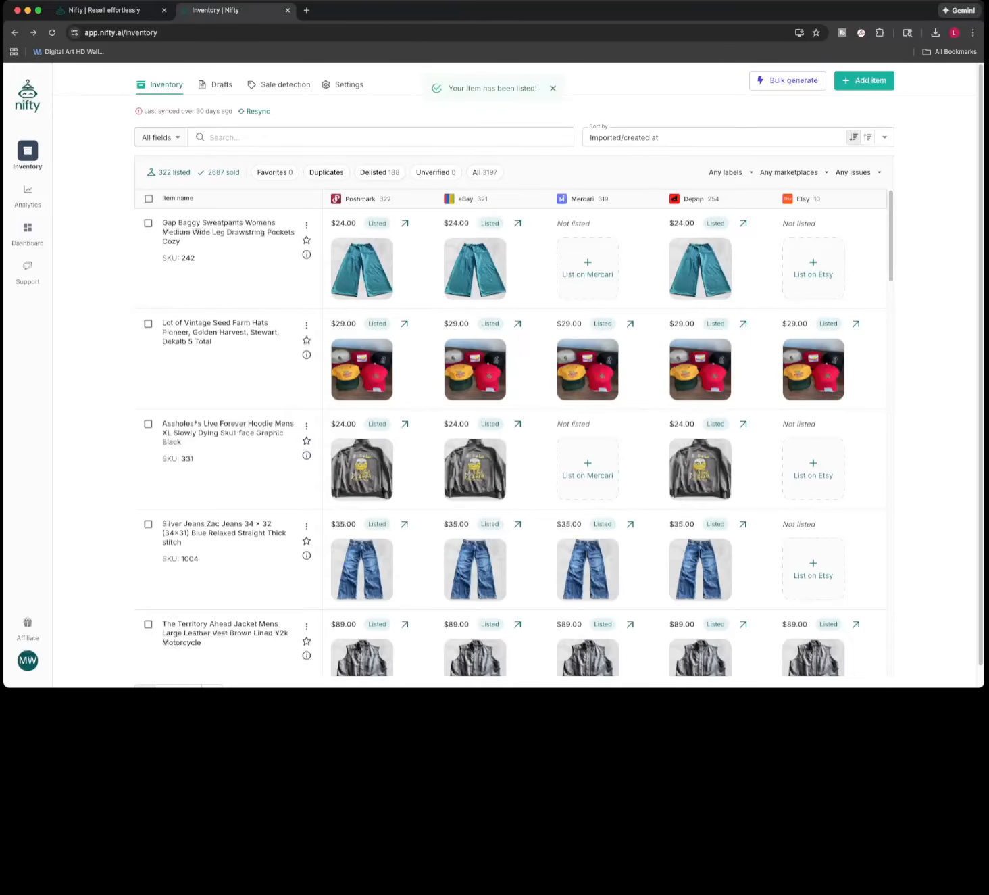
Open the Mercari listing form for the Gap Baggy Sweatpants
click(588, 269)
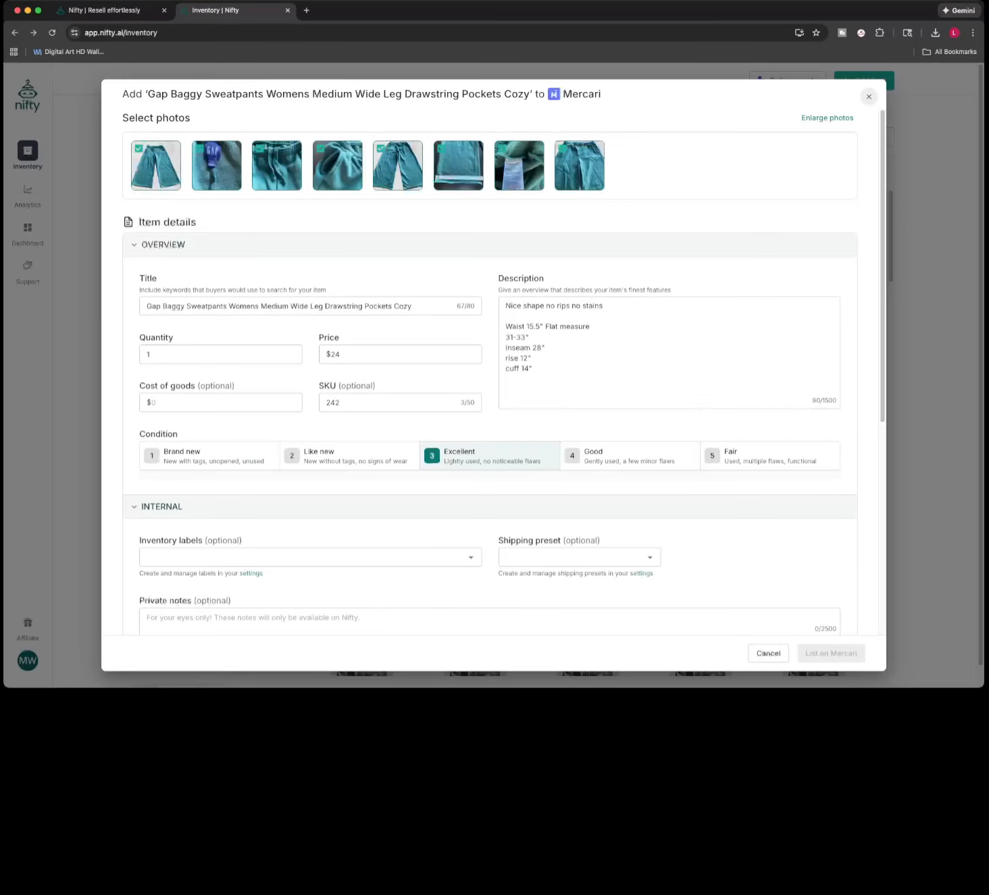